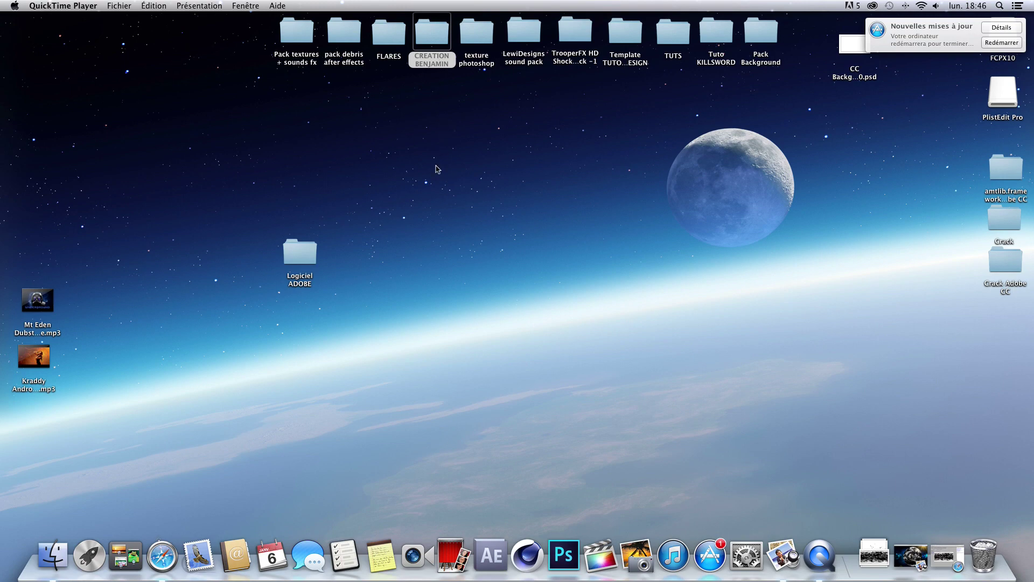
- View the renders TUTO CREATION DE LA TERRE0090.png and TUTO CREATION DE LA TERRE 2_0090.png from the creations folder, closing each one
{"action": "double_click", "coordinate": [437, 41]}
{"action": "left_click", "coordinate": [395, 424]}
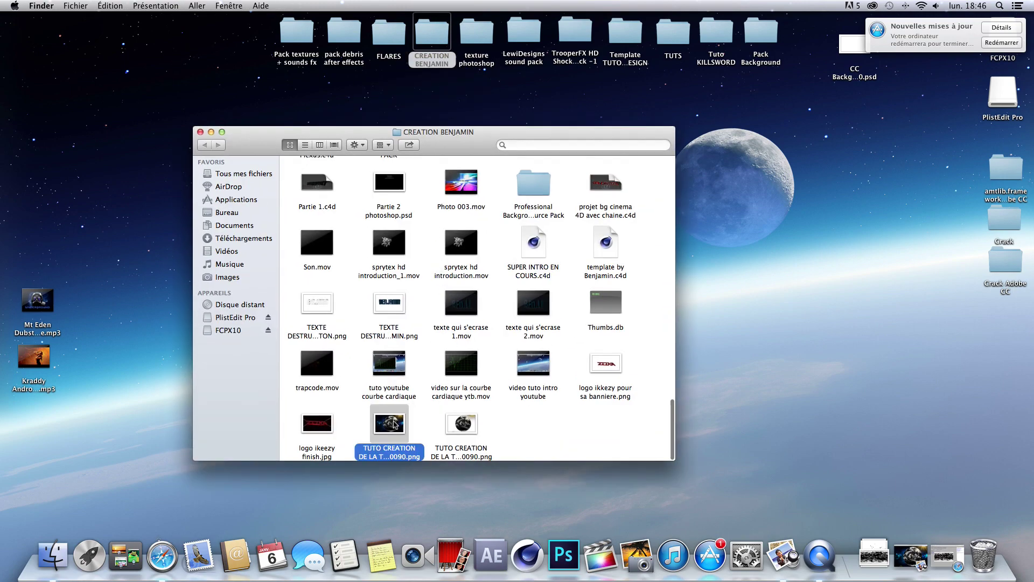
{"action": "double_click", "coordinate": [395, 424]}
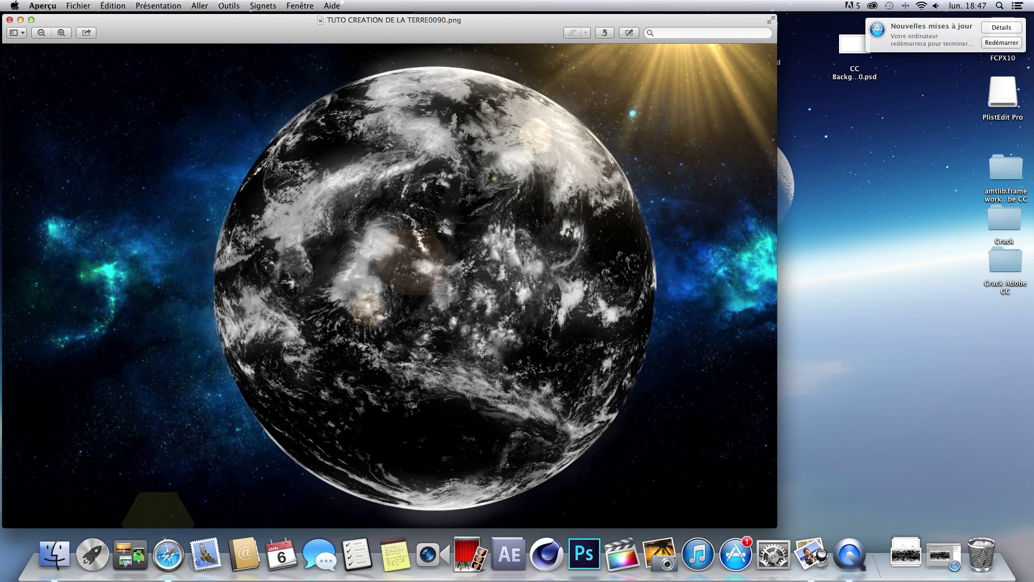
{"action": "left_click", "coordinate": [9, 20]}
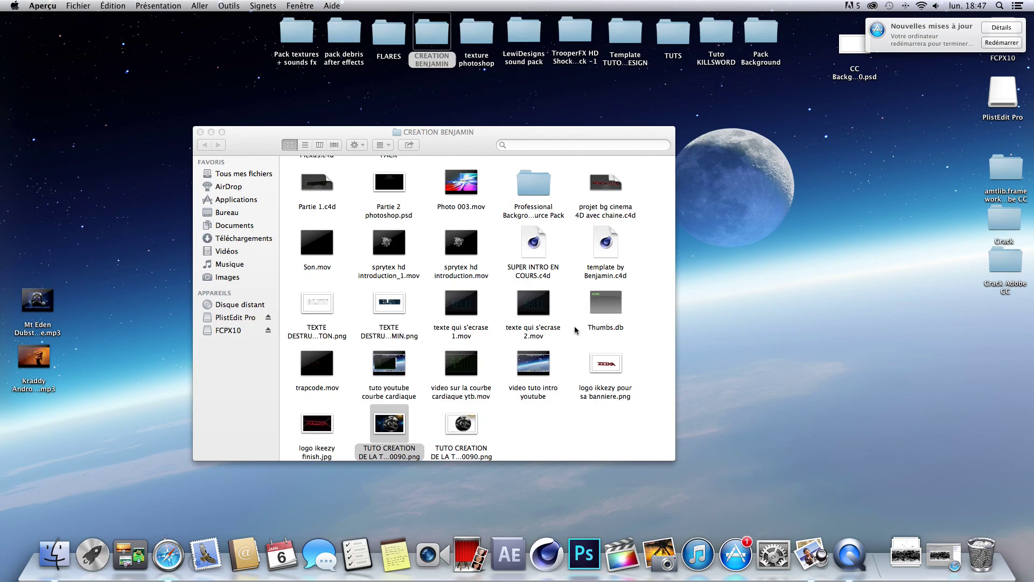
{"action": "double_click", "coordinate": [463, 423]}
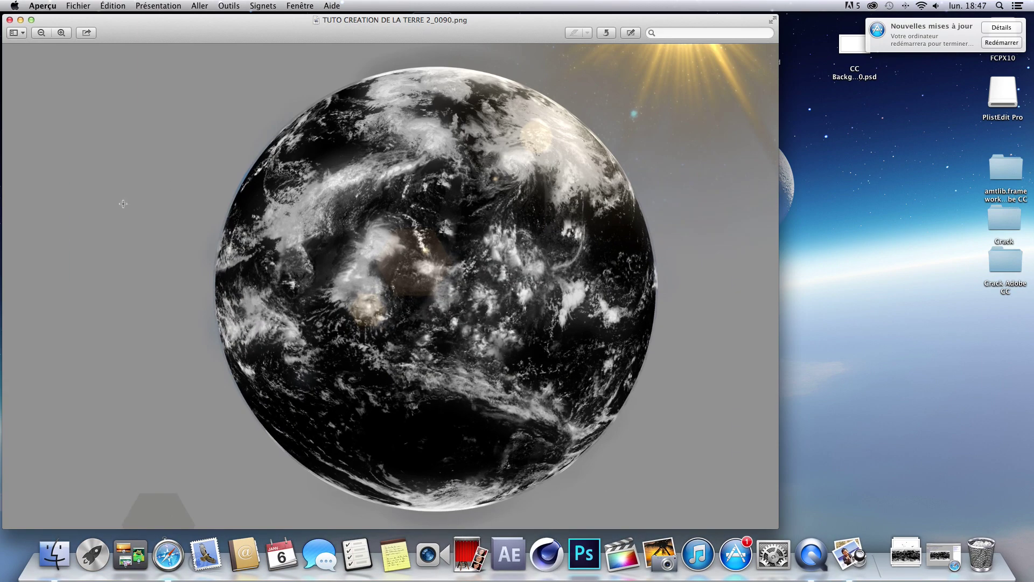
{"action": "left_click", "coordinate": [9, 20]}
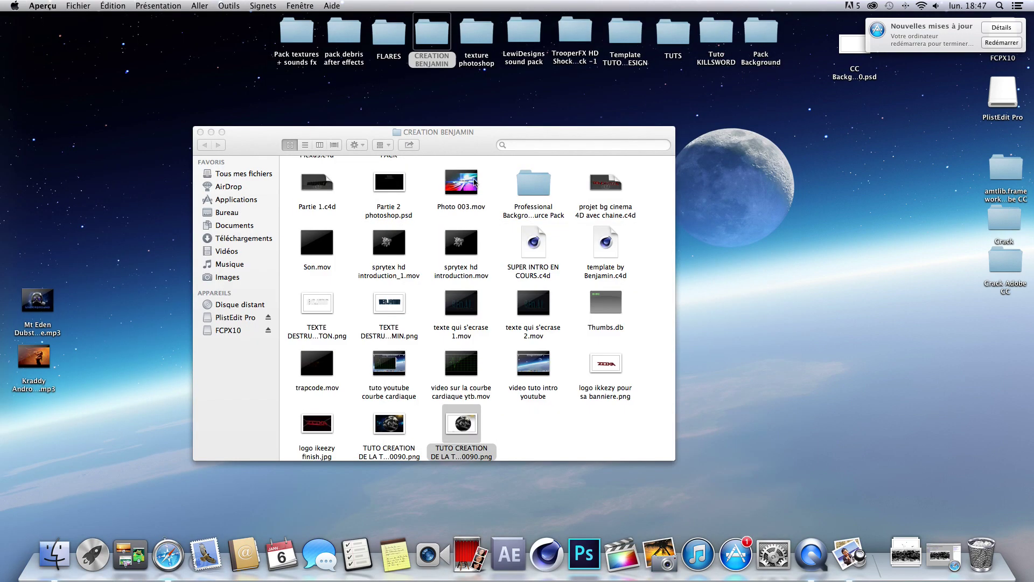
{"action": "left_click", "coordinate": [200, 132]}
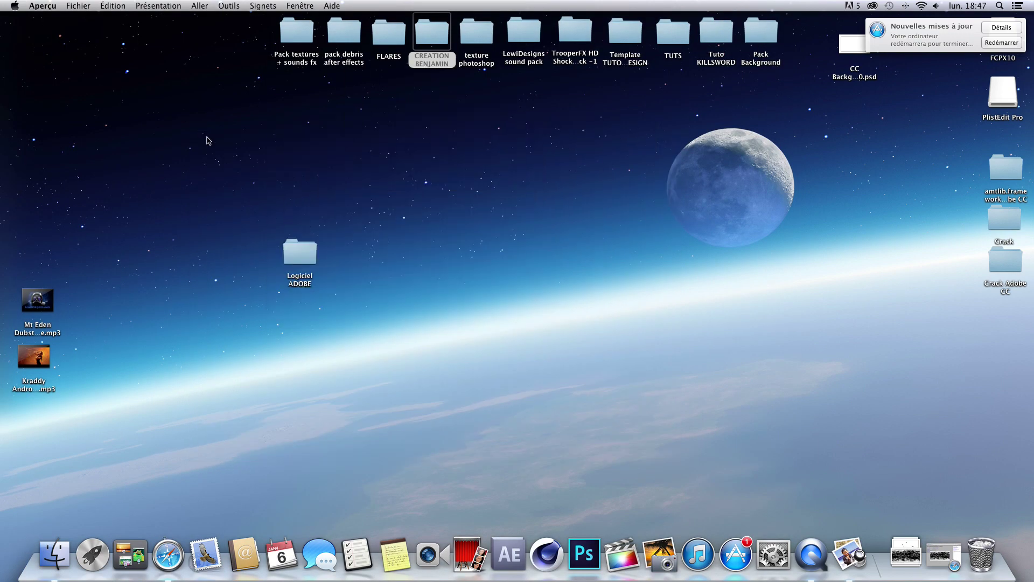
- Switch to Cinema 4D and add a sphere primitive with 400 segments
{"action": "left_click", "coordinate": [546, 550]}
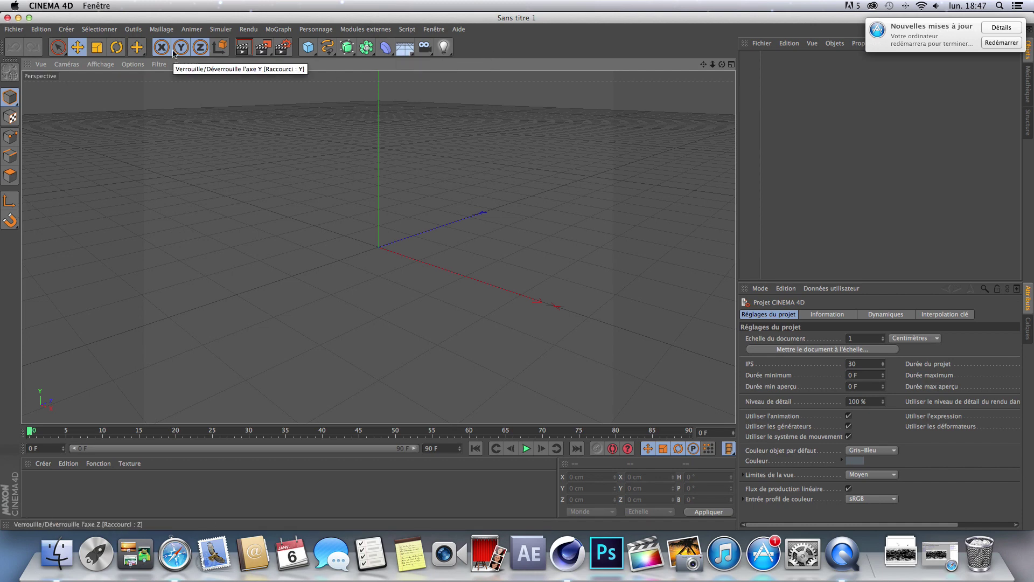
{"action": "left_click", "coordinate": [309, 50]}
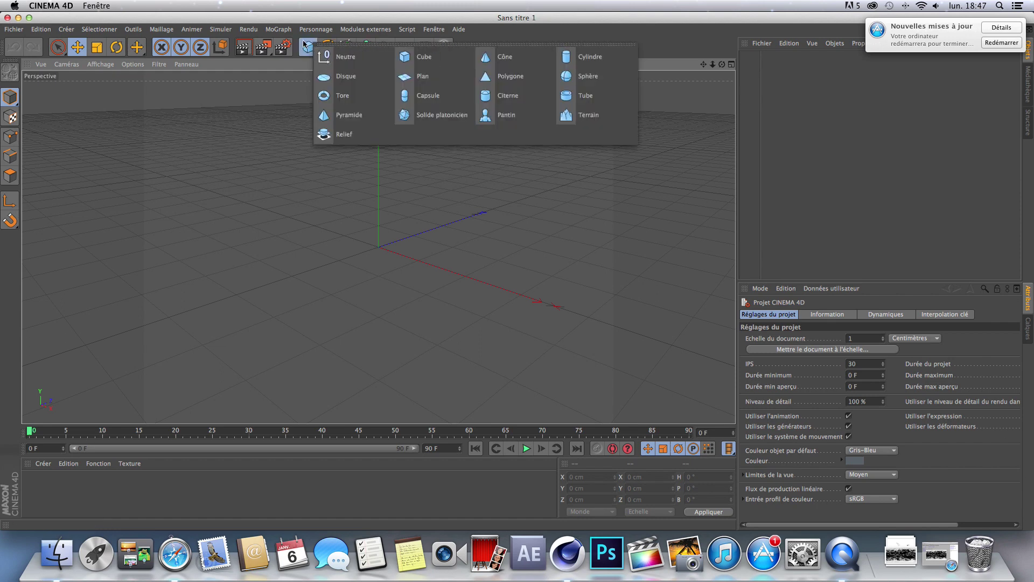
{"action": "left_click", "coordinate": [602, 79]}
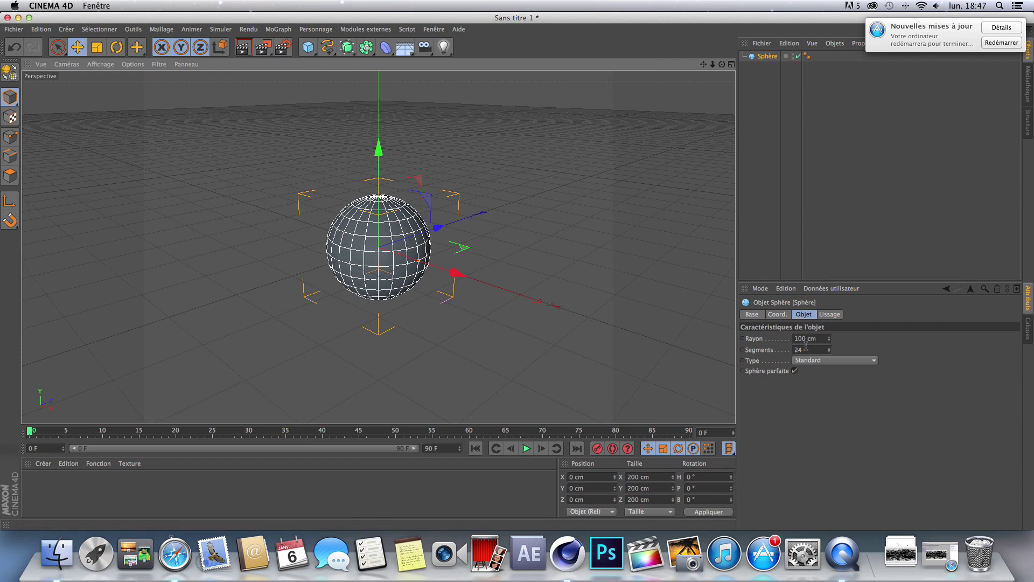
{"action": "left_click", "coordinate": [814, 350]}
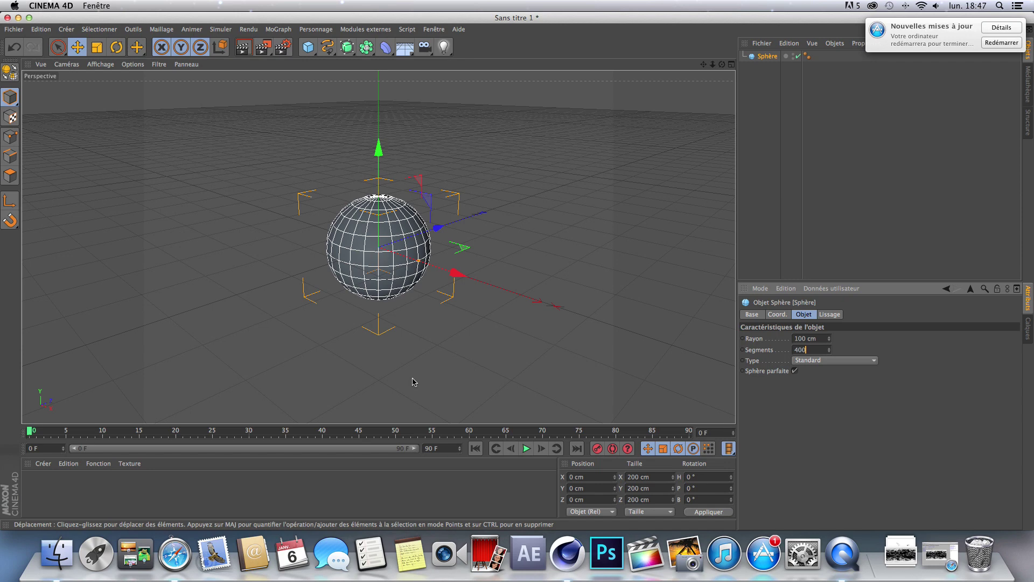
{"action": "key", "text": "Return"}
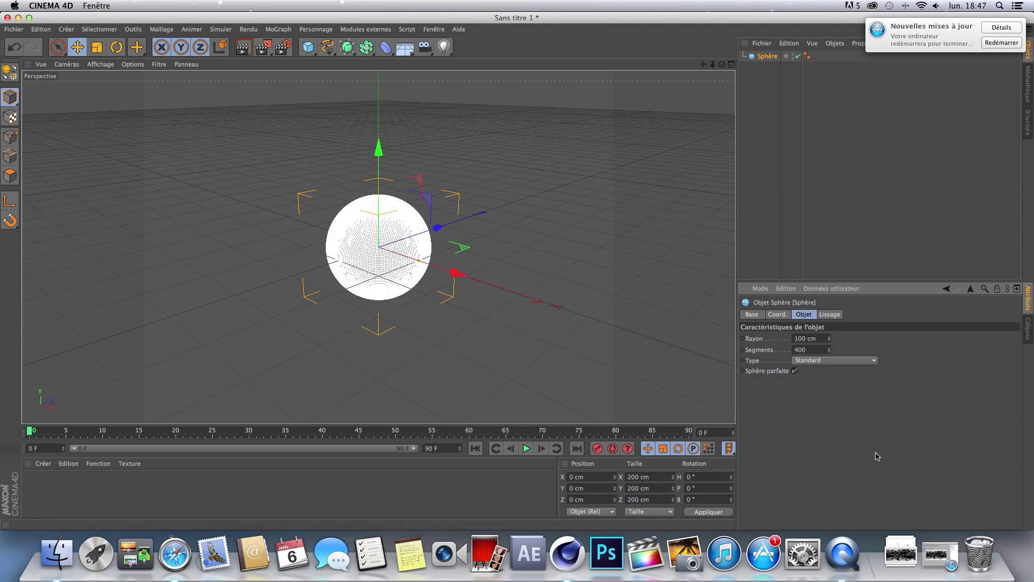
{"action": "left_click", "coordinate": [765, 200]}
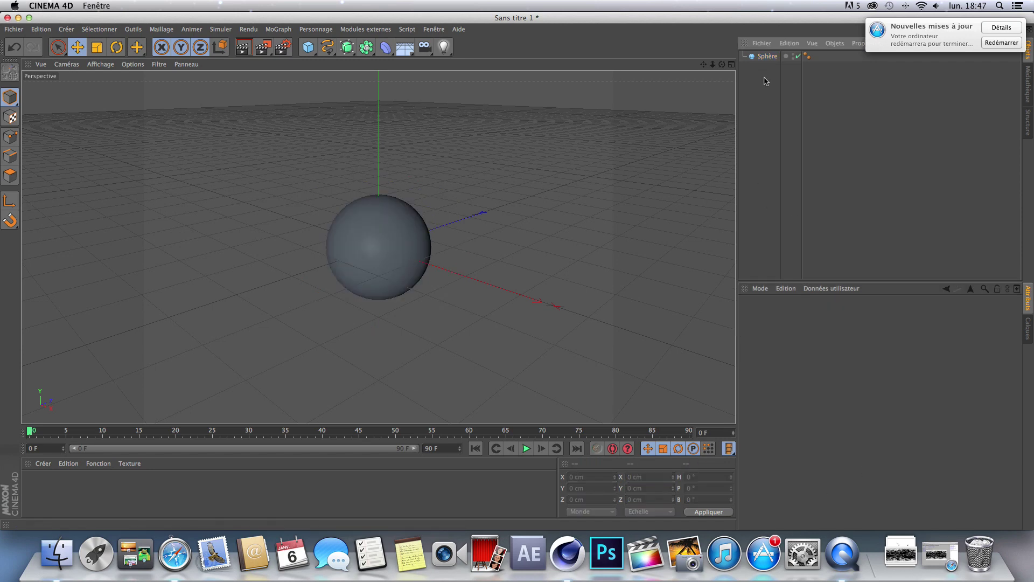
- Copy the sphere and paste it three times in the same place
{"action": "left_click", "coordinate": [761, 62]}
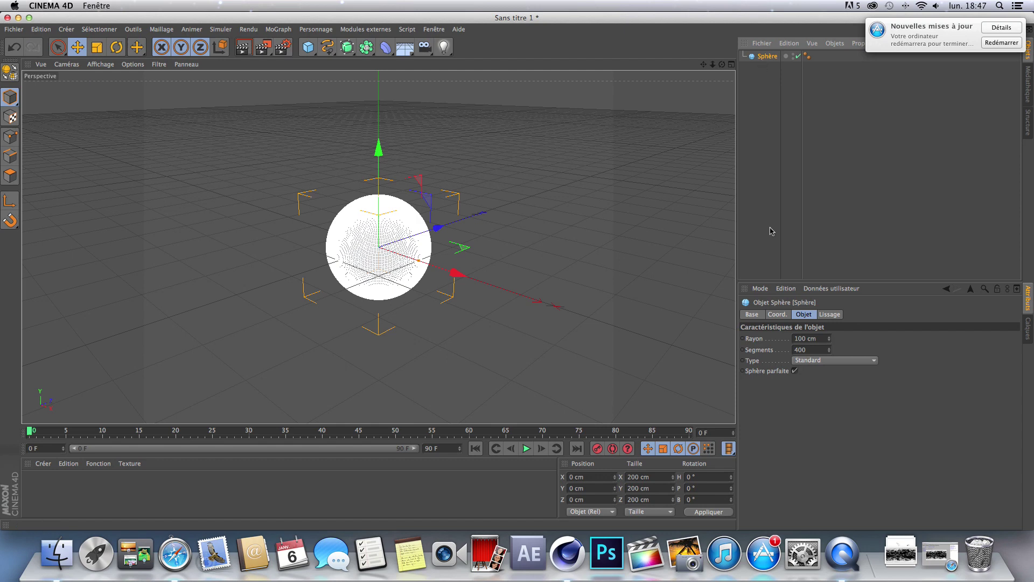
{"action": "key", "text": "super+c"}
{"action": "key", "text": "super+v"}
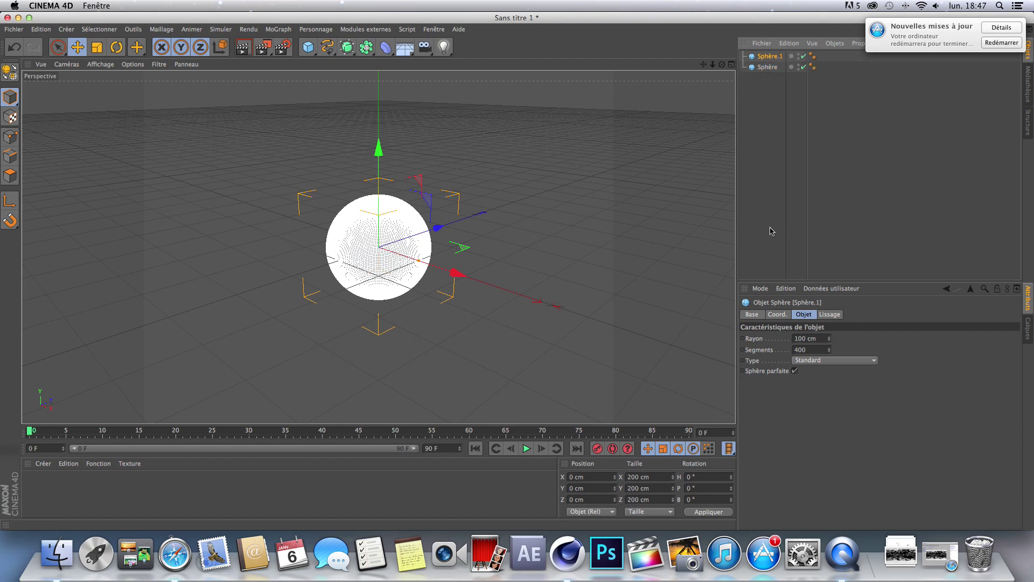
{"action": "key", "text": "super+v"}
{"action": "key", "text": "super+v"}
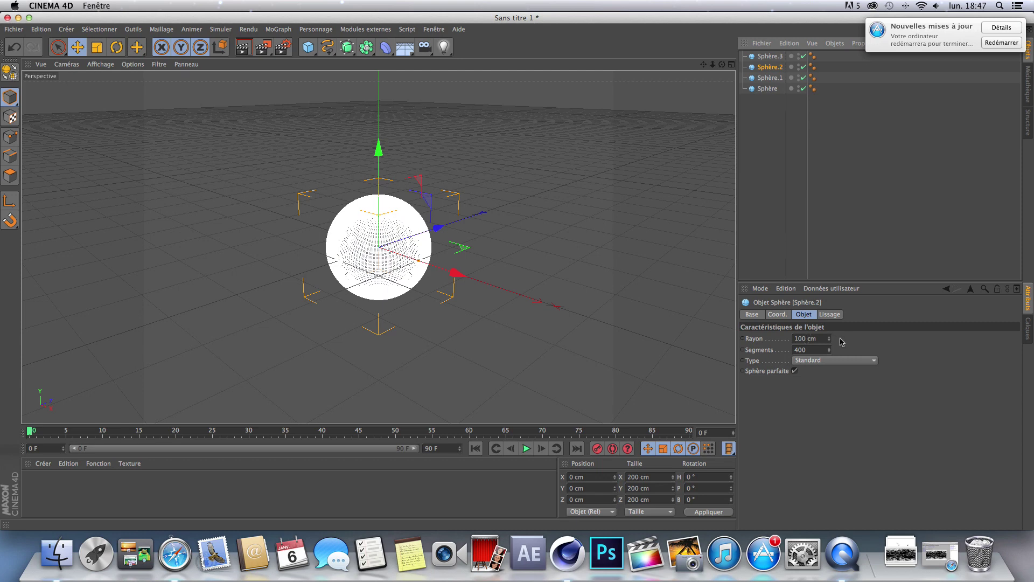
{"action": "left_click", "coordinate": [772, 78]}
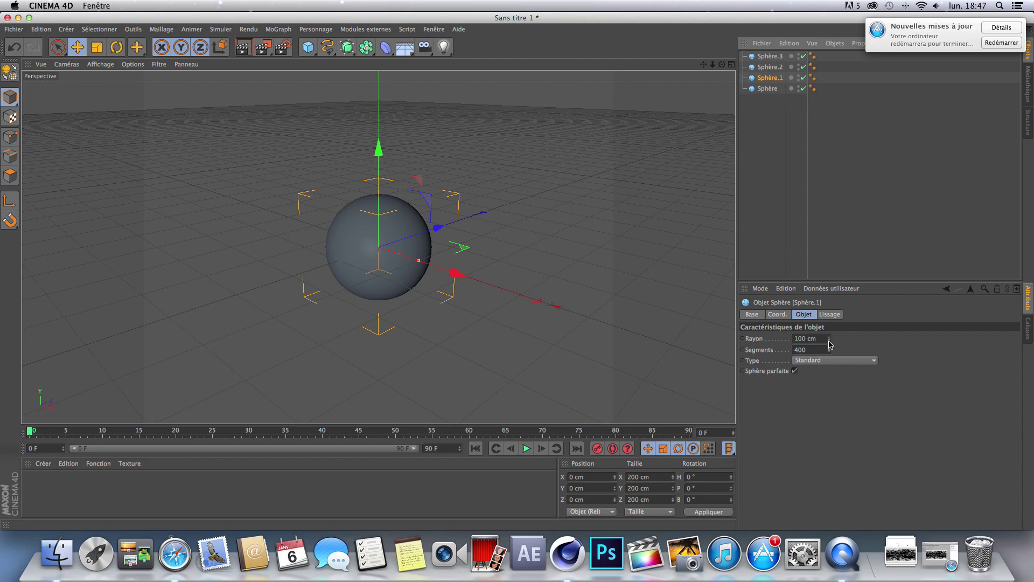
{"action": "left_click", "coordinate": [845, 257]}
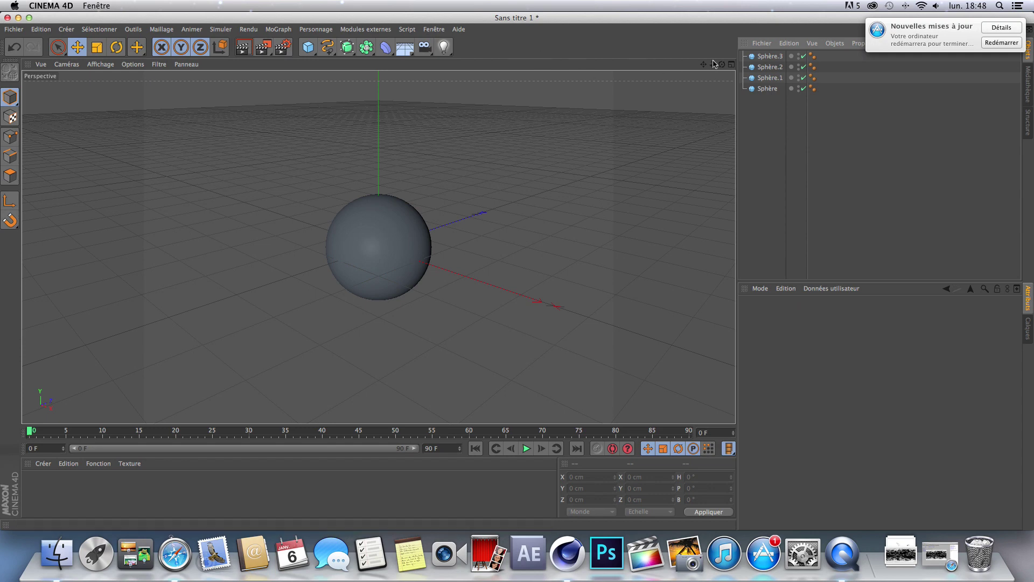
- Create a new material and name it 1_texture
{"action": "mouse_move", "coordinate": [713, 64]}
{"action": "left_mouse_down"}
{"action": "mouse_move", "coordinate": [749, 65]}
{"action": "mouse_move", "coordinate": [729, 69]}
{"action": "left_mouse_up"}
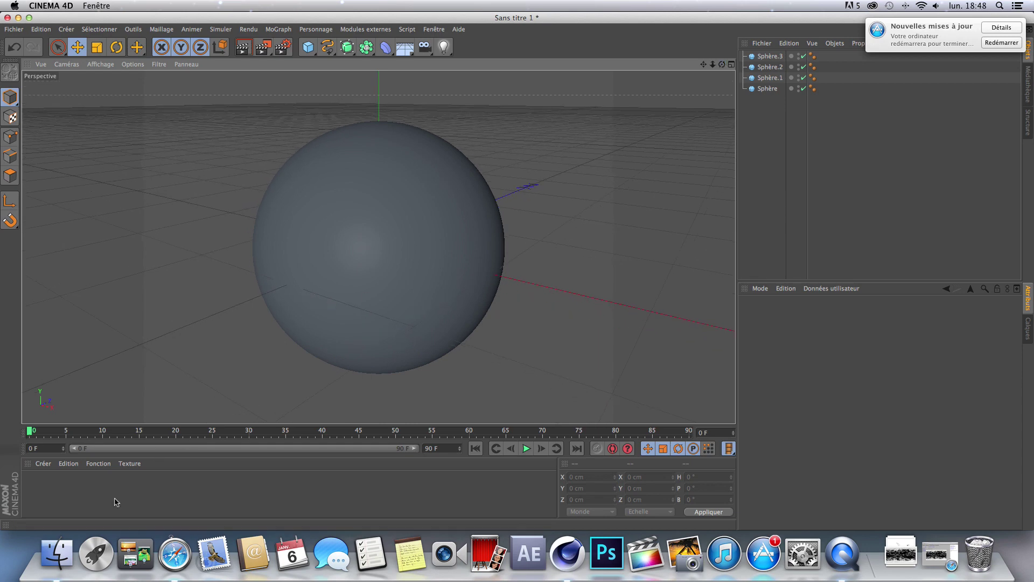
{"action": "double_click", "coordinate": [33, 489]}
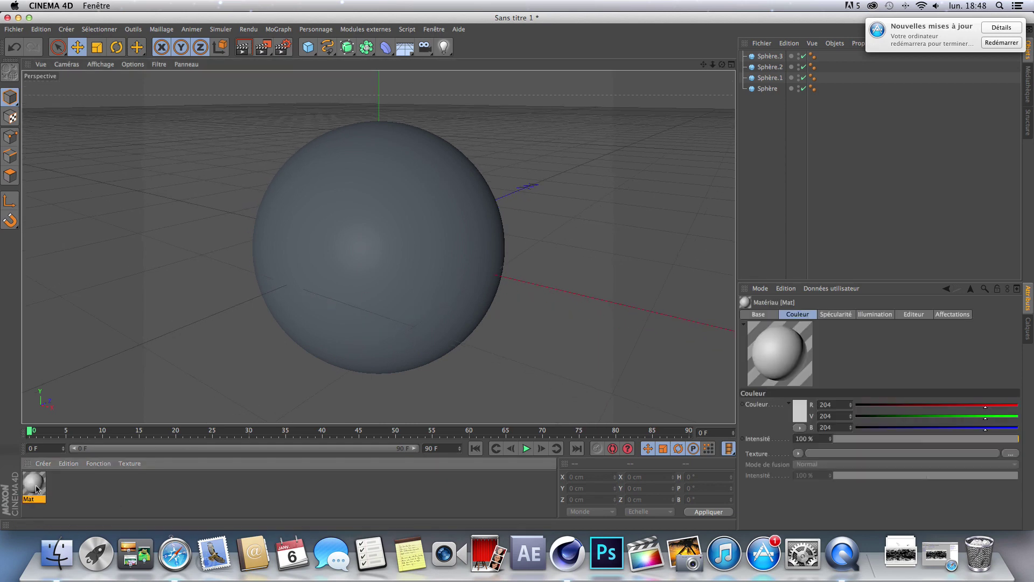
{"action": "double_click", "coordinate": [35, 487]}
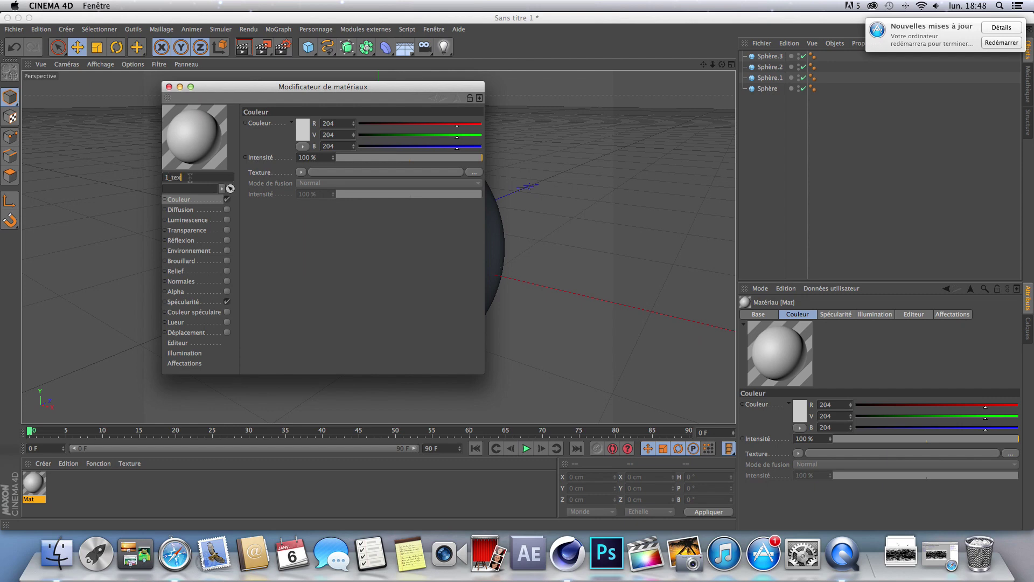
{"action": "type", "text": "e"}
{"action": "key", "text": "Return"}
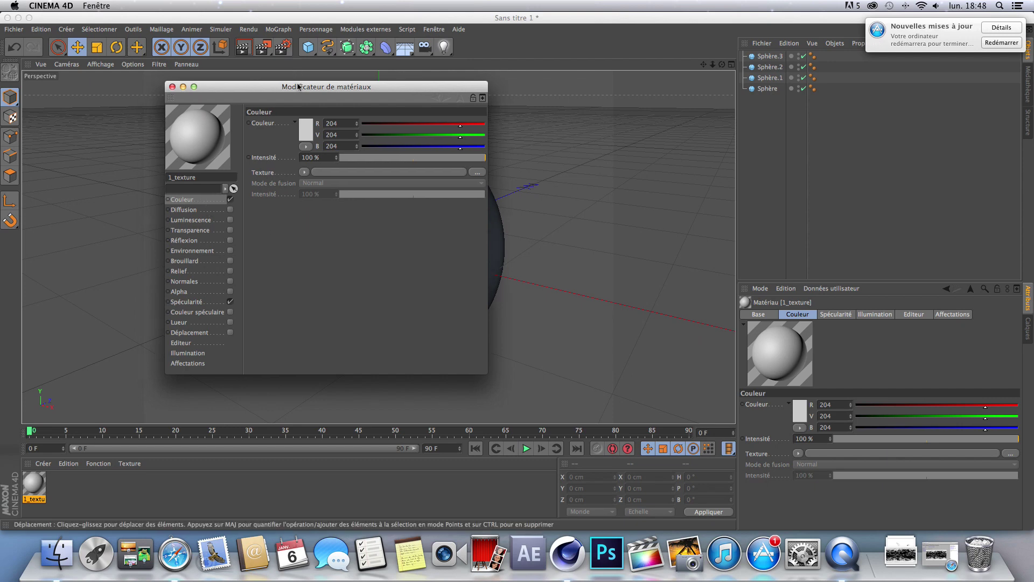
- Load earth-map-huge.jpg as the colour texture of 1_texture, copying the image to the project location
{"action": "left_click_drag", "start_coordinate": [297, 87], "coordinate": [345, 83]}
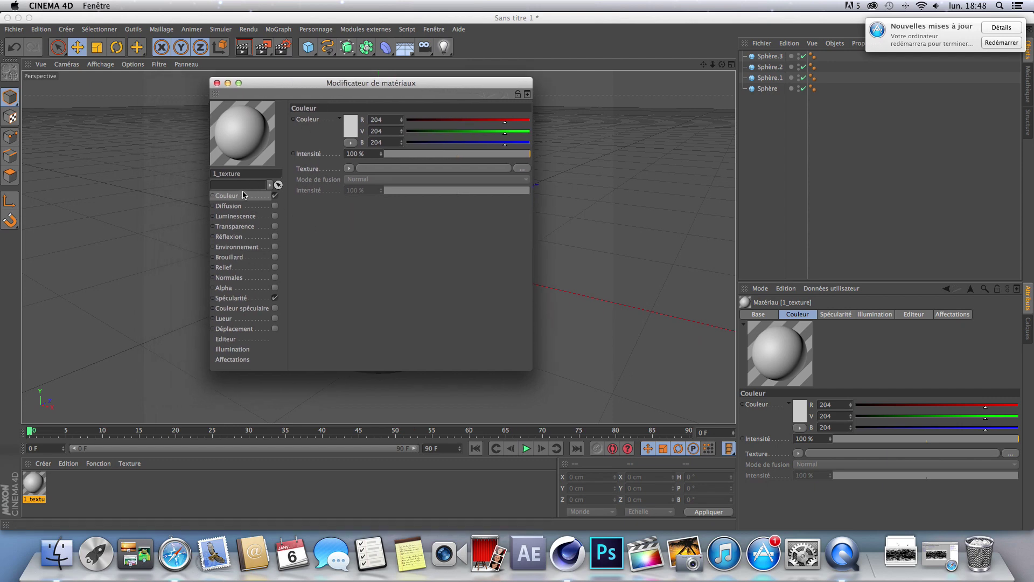
{"action": "left_click", "coordinate": [522, 169]}
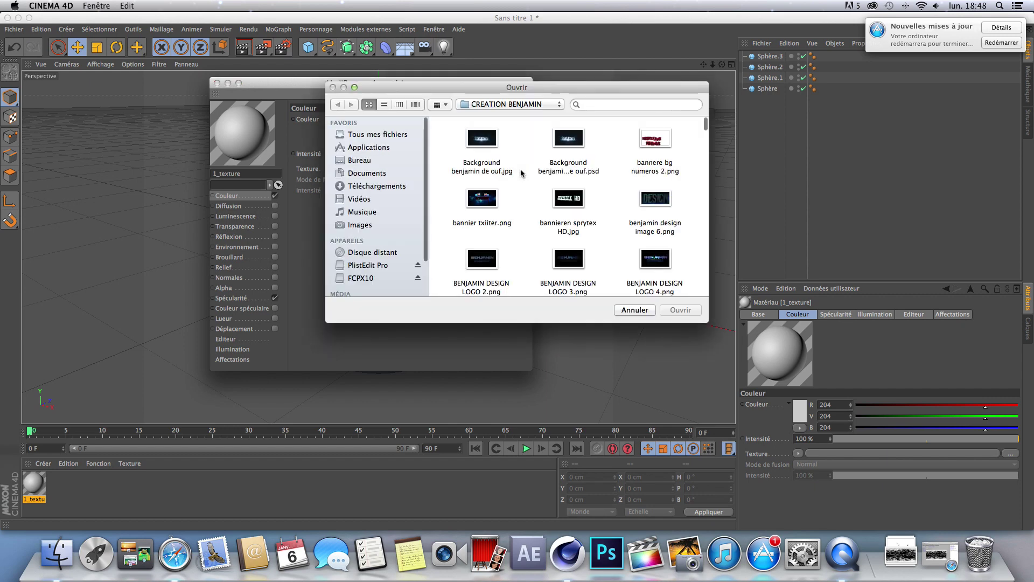
{"action": "left_click", "coordinate": [588, 105]}
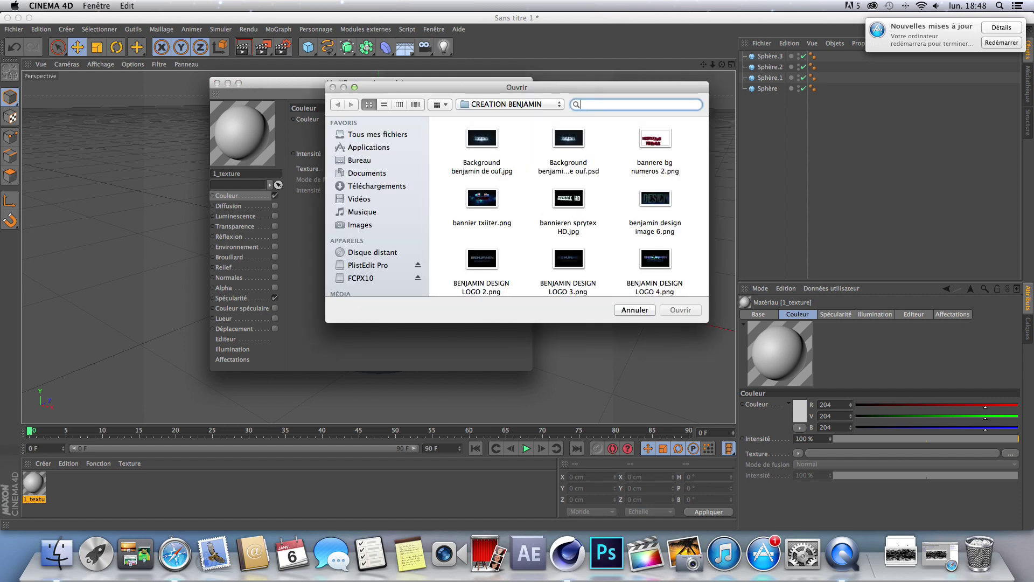
{"action": "type", "text": "eart"}
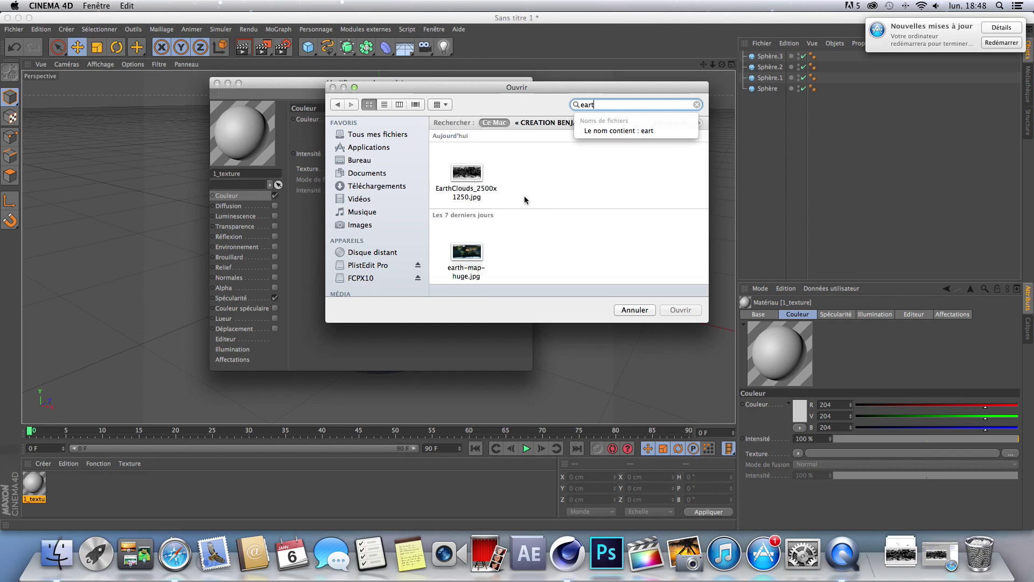
{"action": "scroll", "coordinate": [525, 199], "scroll_direction": "down", "scroll_amount": 1}
{"action": "left_click", "coordinate": [466, 237]}
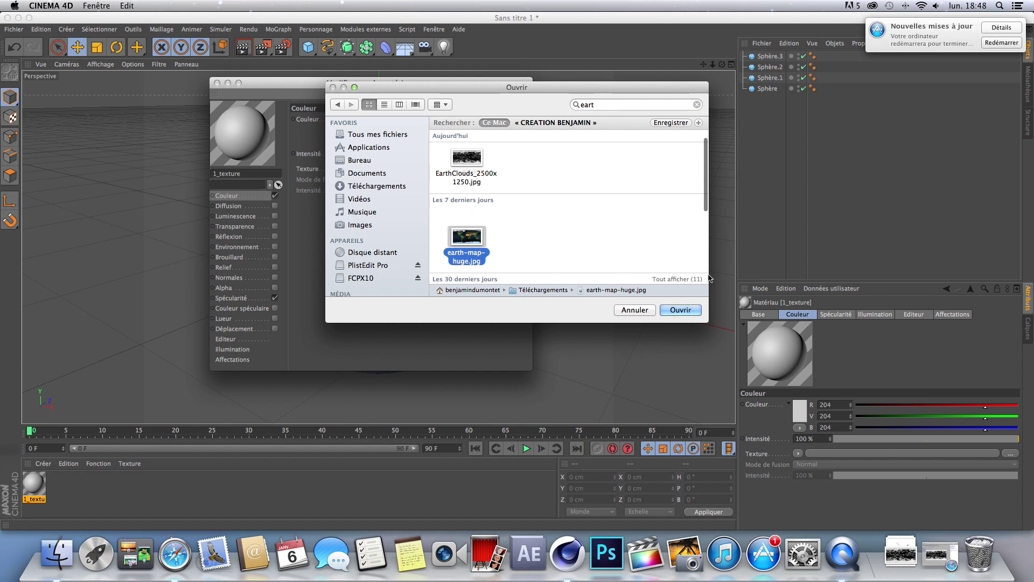
{"action": "scroll", "coordinate": [474, 239], "scroll_direction": "down", "scroll_amount": 1}
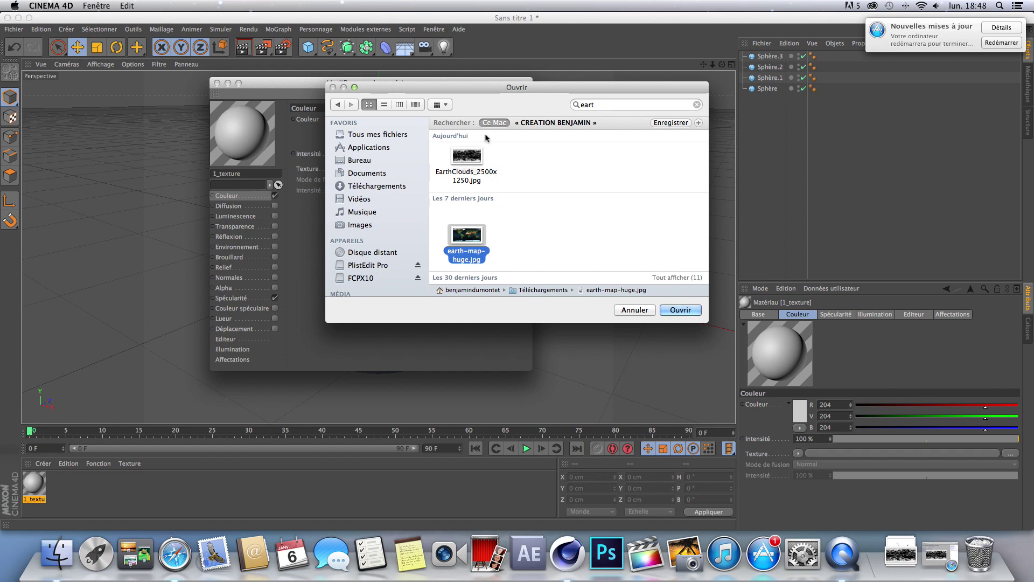
{"action": "left_click_drag", "start_coordinate": [479, 87], "coordinate": [481, 99]}
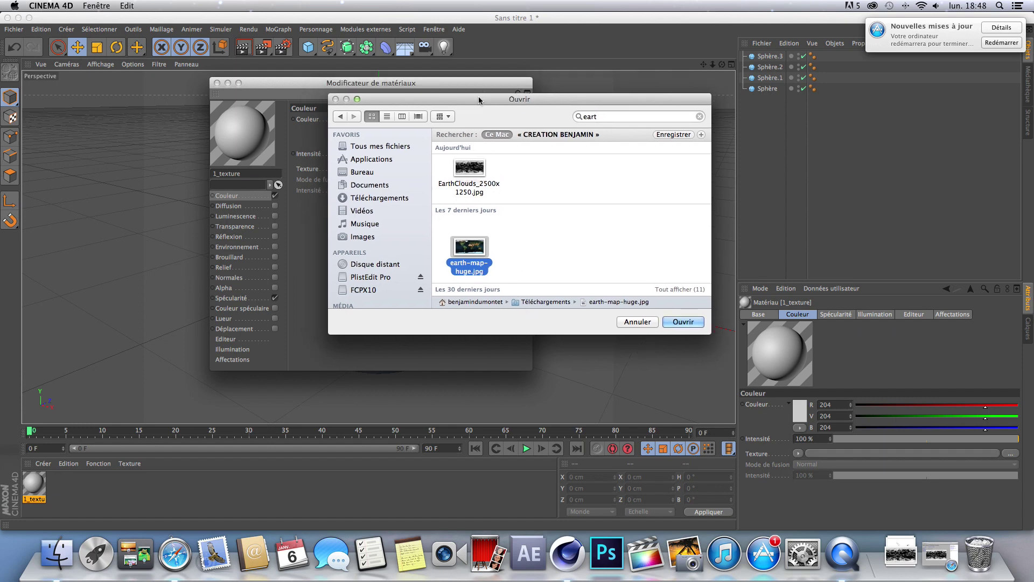
{"action": "left_click", "coordinate": [685, 324]}
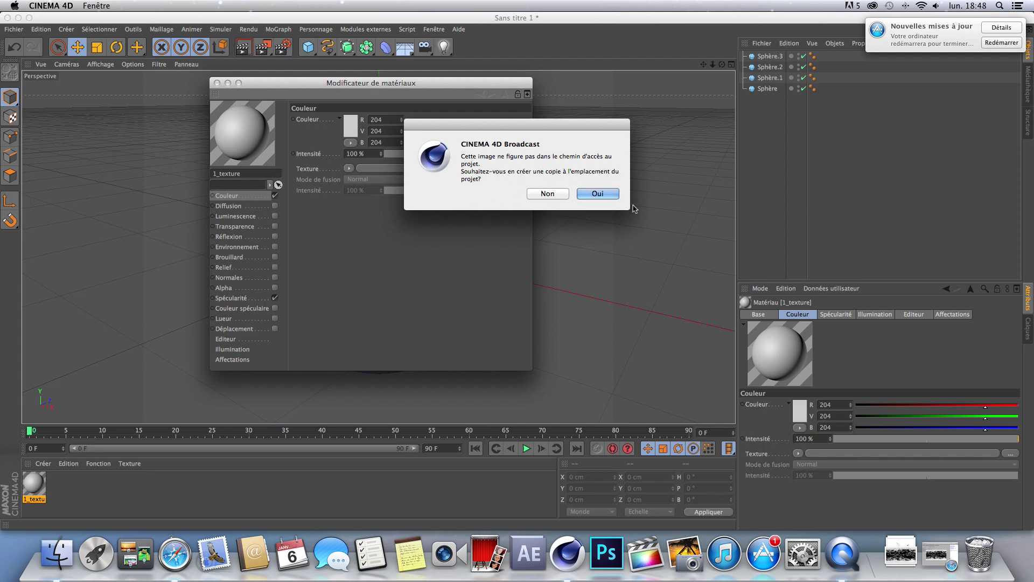
{"action": "left_click", "coordinate": [603, 192]}
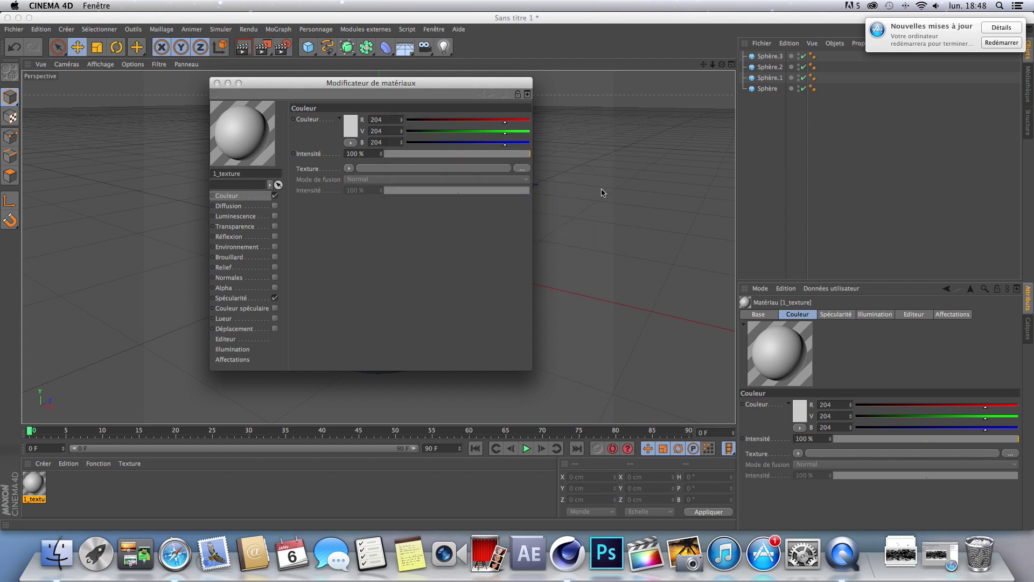
{"action": "left_click_drag", "start_coordinate": [411, 82], "coordinate": [423, 91]}
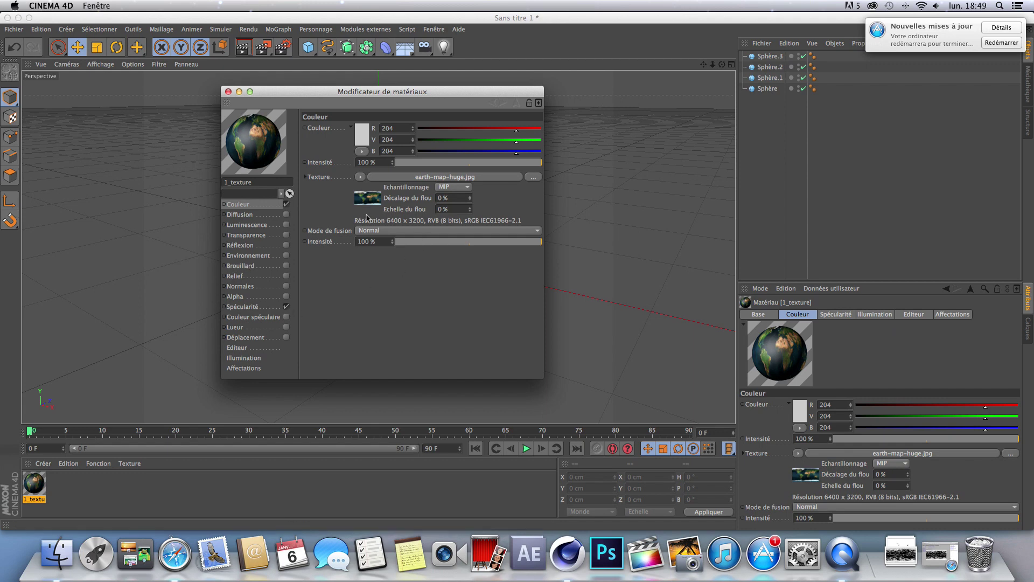
- Set the texture's blend mode to Addition, and both its mix intensity and the colour intensity to 47%
{"action": "left_click", "coordinate": [380, 230]}
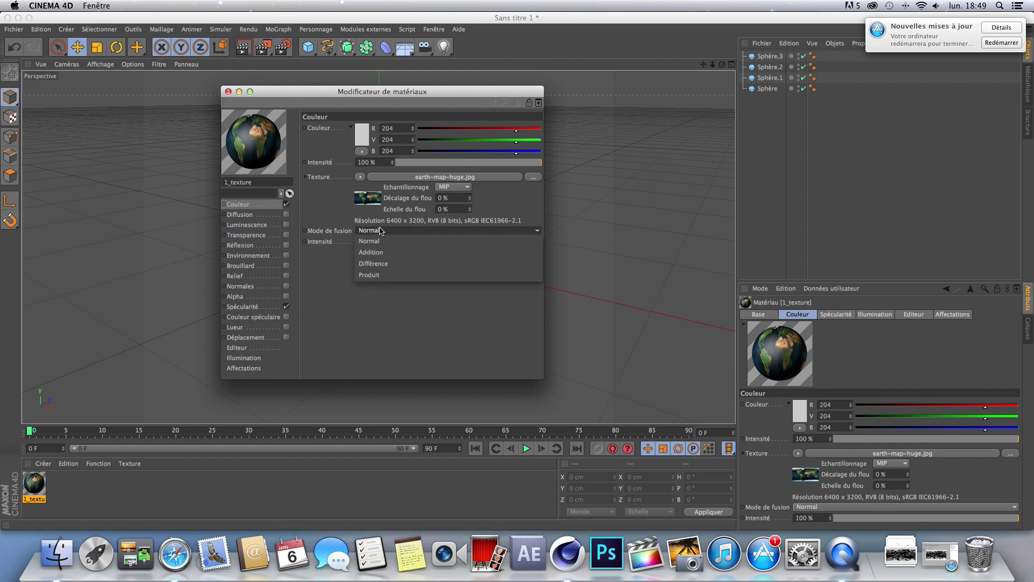
{"action": "left_click", "coordinate": [383, 256]}
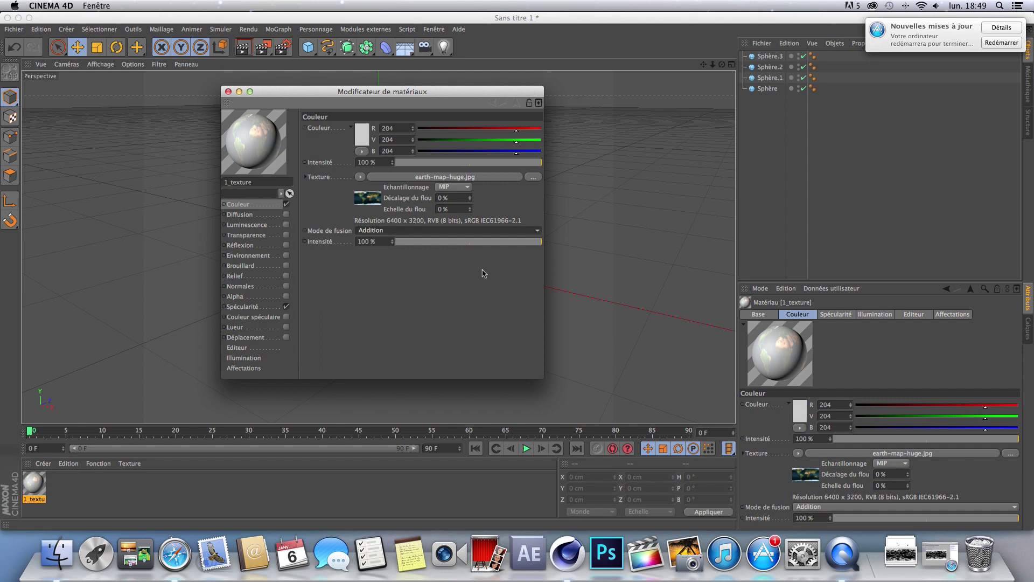
{"action": "left_click_drag", "start_coordinate": [541, 242], "coordinate": [470, 243]}
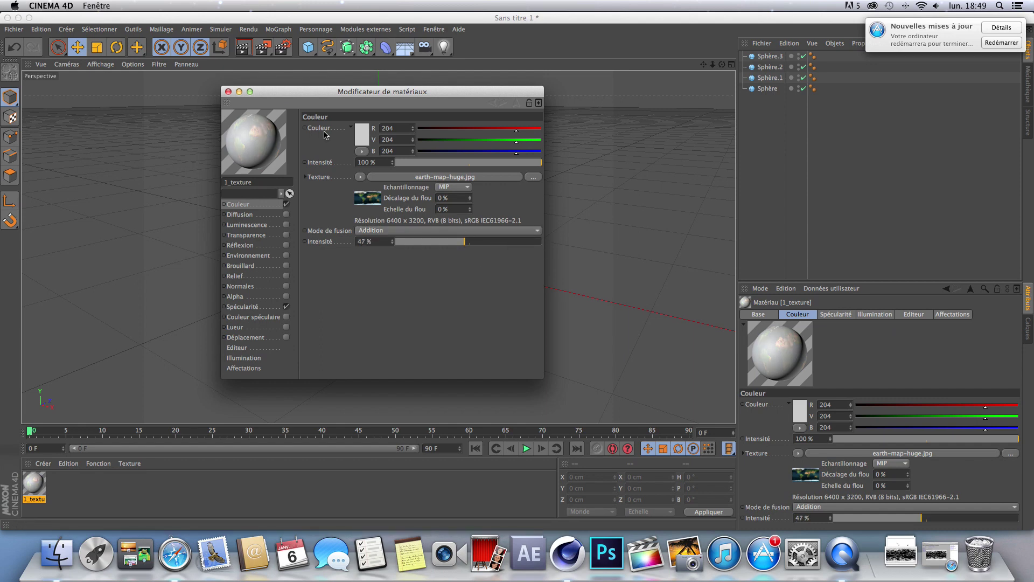
{"action": "left_click", "coordinate": [470, 162]}
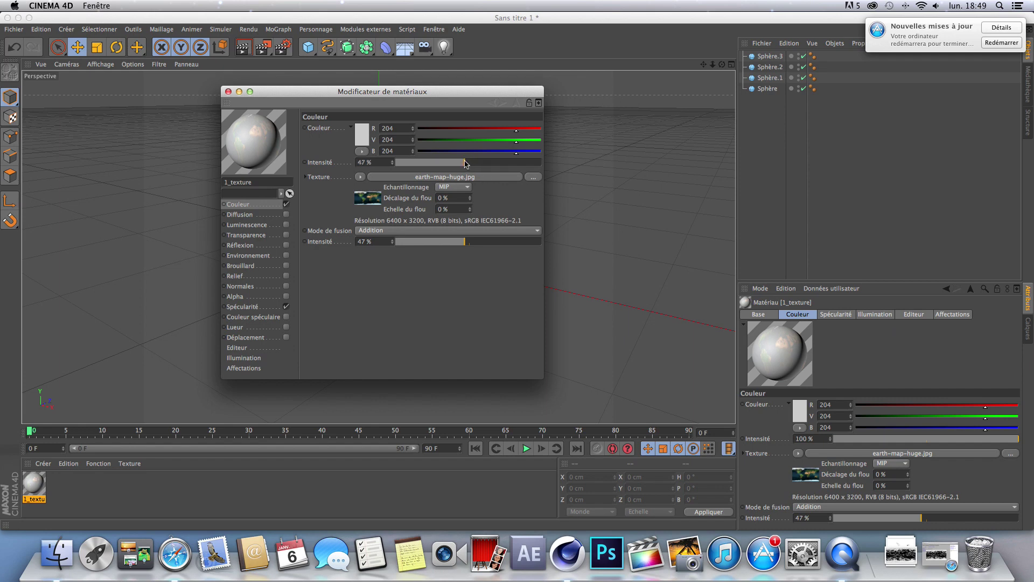
- Set the colour intensity to 46%, then enable Diffusion with earth-map-huge.jpg as its texture, copying the image to the project location
{"action": "left_click_drag", "start_coordinate": [465, 163], "coordinate": [463, 163]}
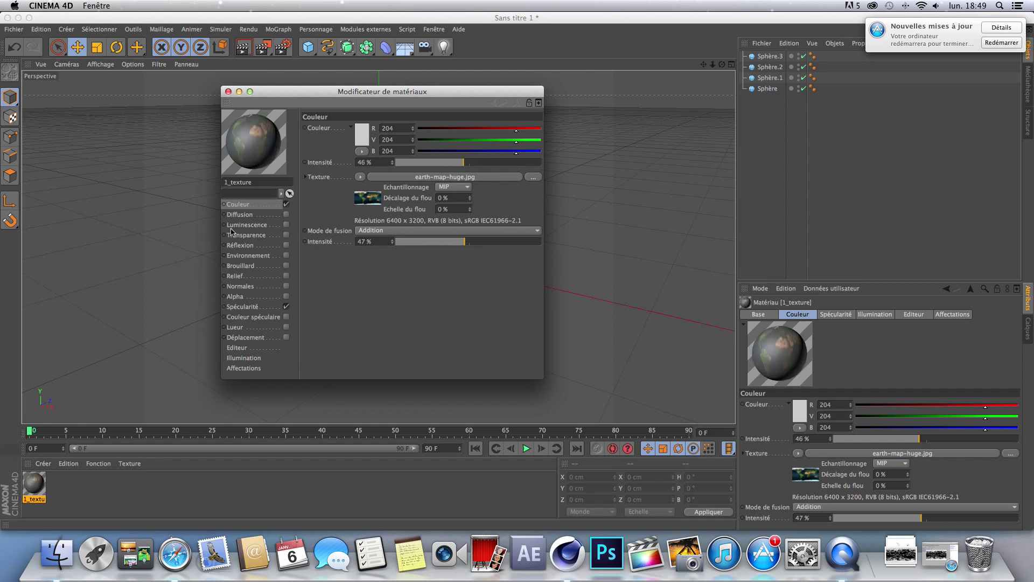
{"action": "left_click", "coordinate": [286, 215]}
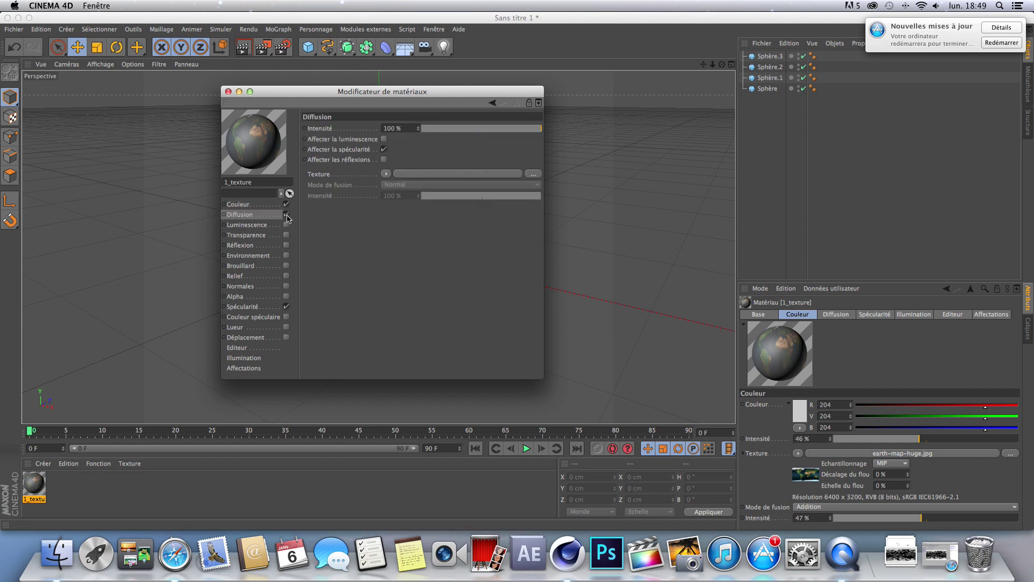
{"action": "left_click", "coordinate": [533, 173]}
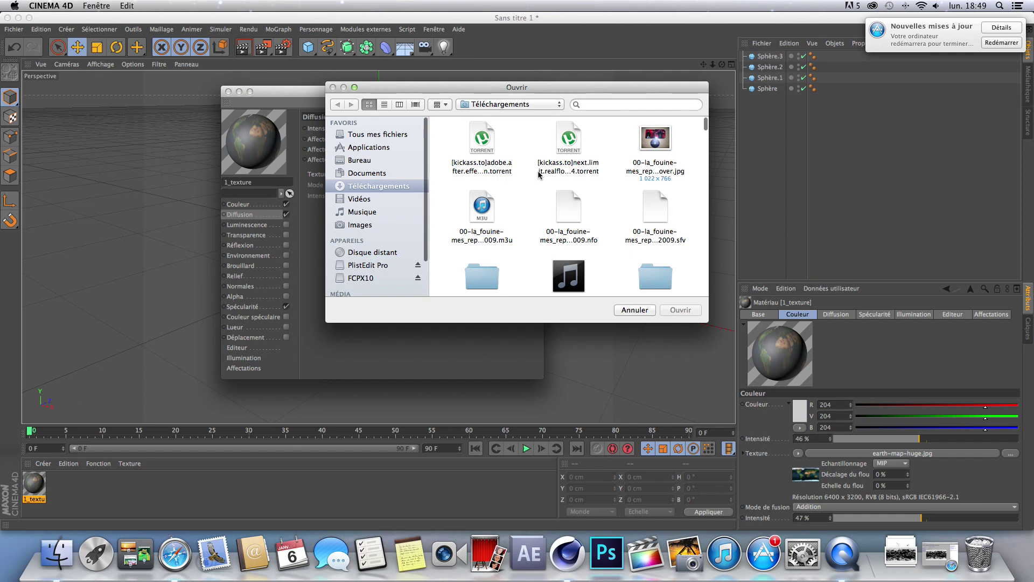
{"action": "left_click", "coordinate": [609, 99]}
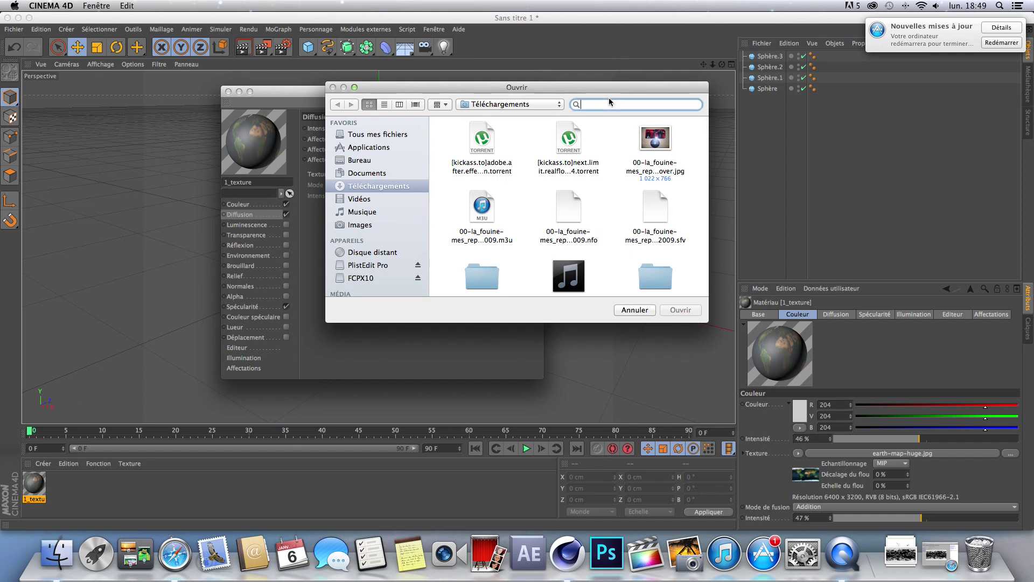
{"action": "type", "text": "earth"}
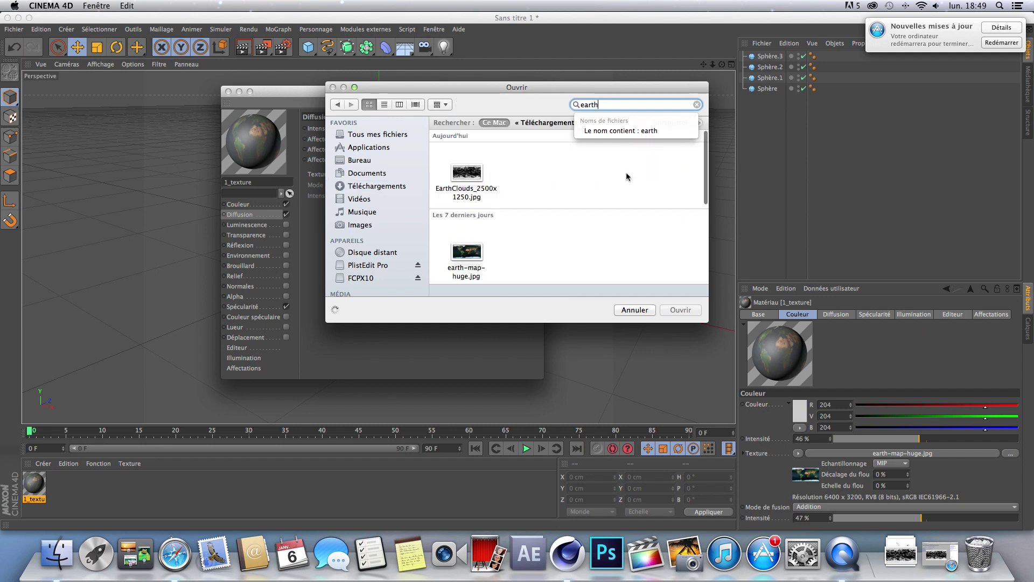
{"action": "left_click", "coordinate": [470, 250]}
{"action": "left_click", "coordinate": [681, 310]}
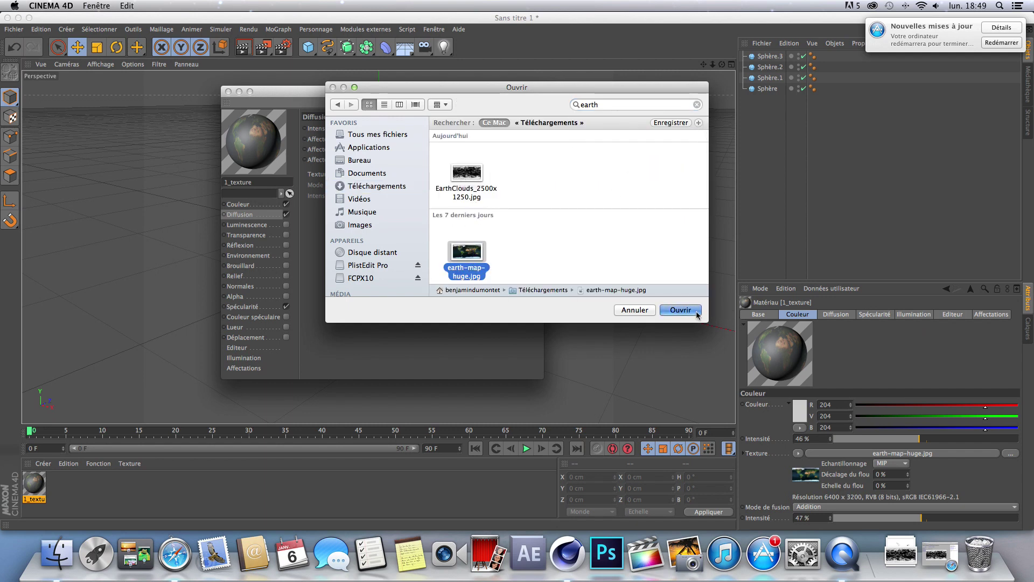
{"action": "left_click", "coordinate": [596, 193]}
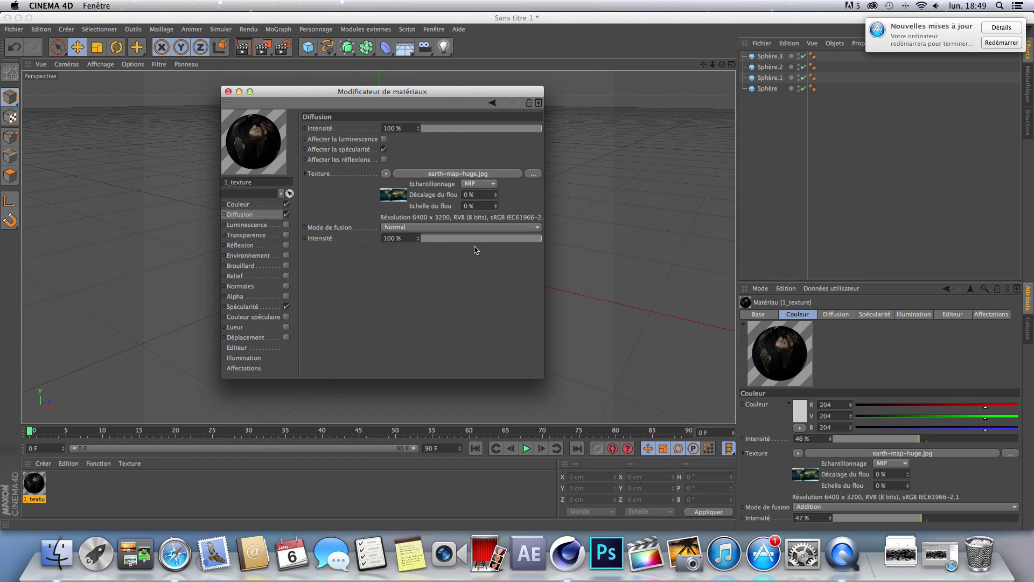
- Set the diffusion texture's mix intensity to 76%, check the specularity settings and close the material editor
{"action": "left_click", "coordinate": [520, 238]}
{"action": "left_click_drag", "start_coordinate": [520, 241], "coordinate": [515, 242]}
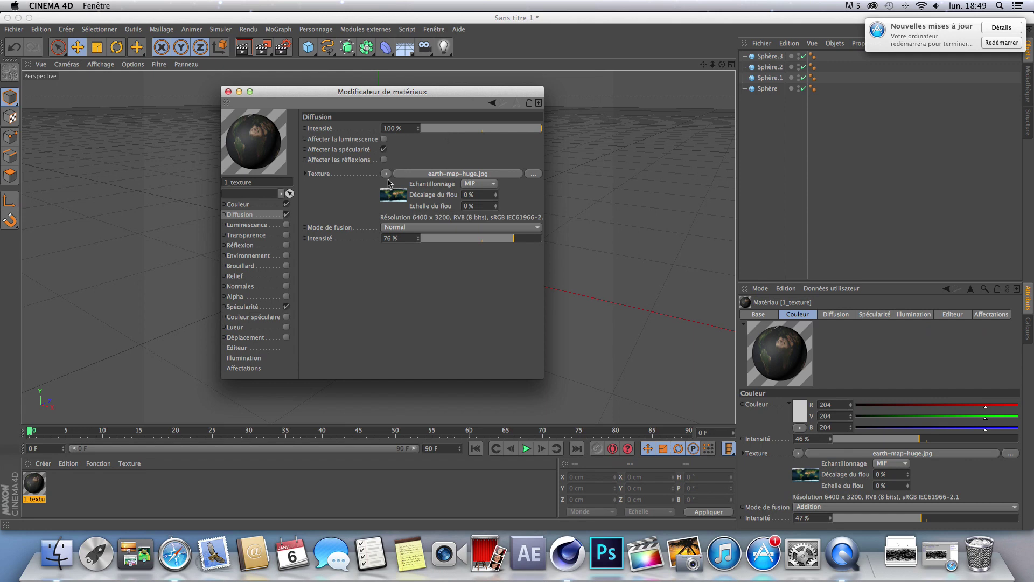
{"action": "left_click", "coordinate": [242, 306]}
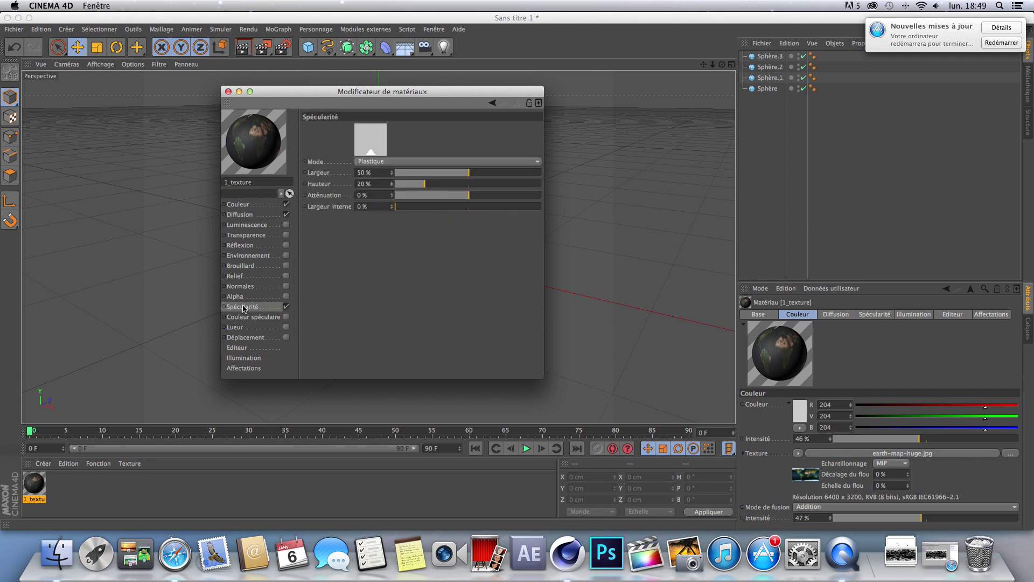
{"action": "left_click", "coordinate": [228, 92]}
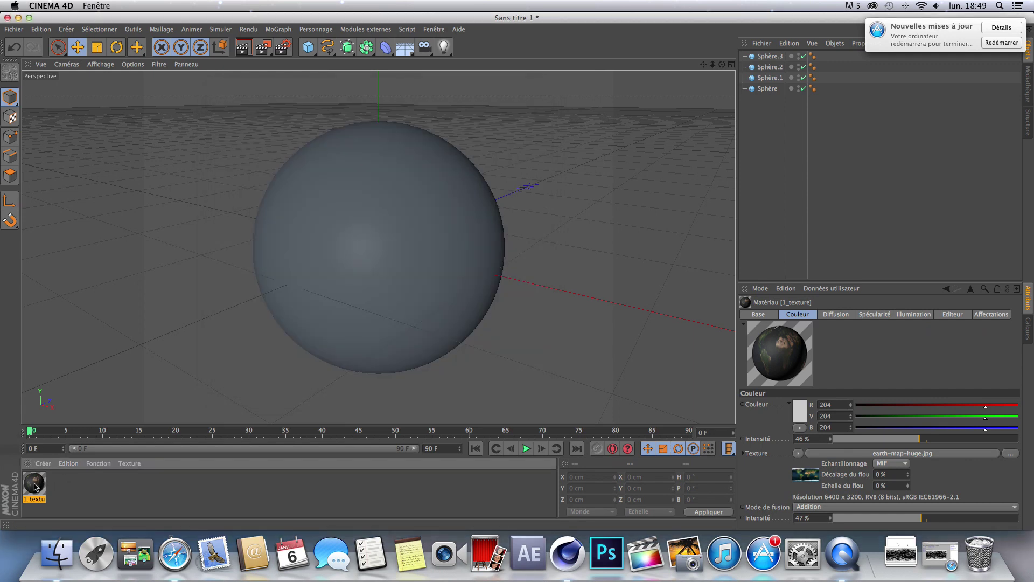
- Apply the 1_texture material to the original Sphère object and render the perspective view as a check
{"action": "left_click_drag", "start_coordinate": [35, 486], "coordinate": [775, 89]}
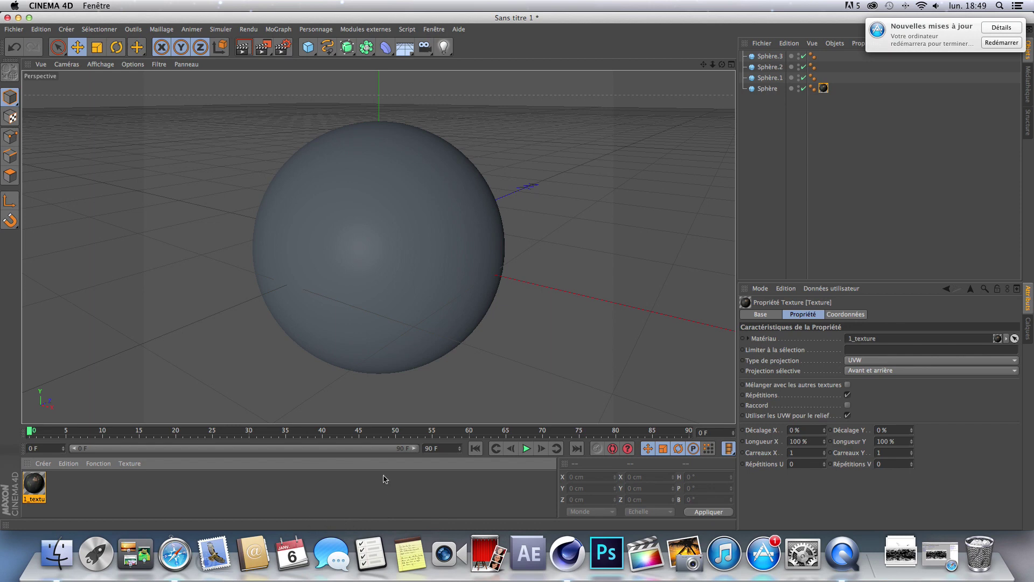
{"action": "left_click_drag", "start_coordinate": [378, 247], "coordinate": [377, 245], "text": "alt"}
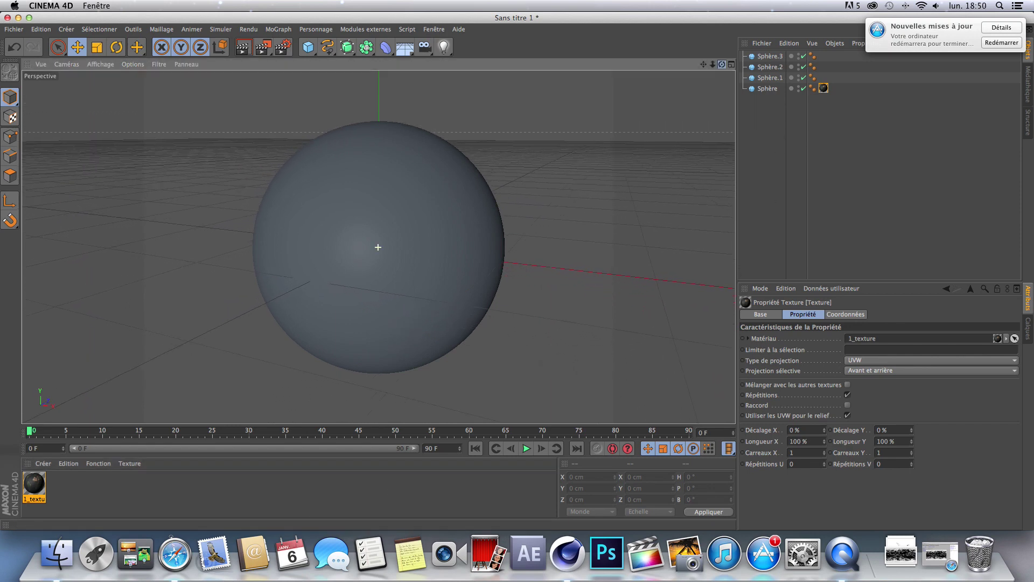
{"action": "key", "text": "ctrl+r"}
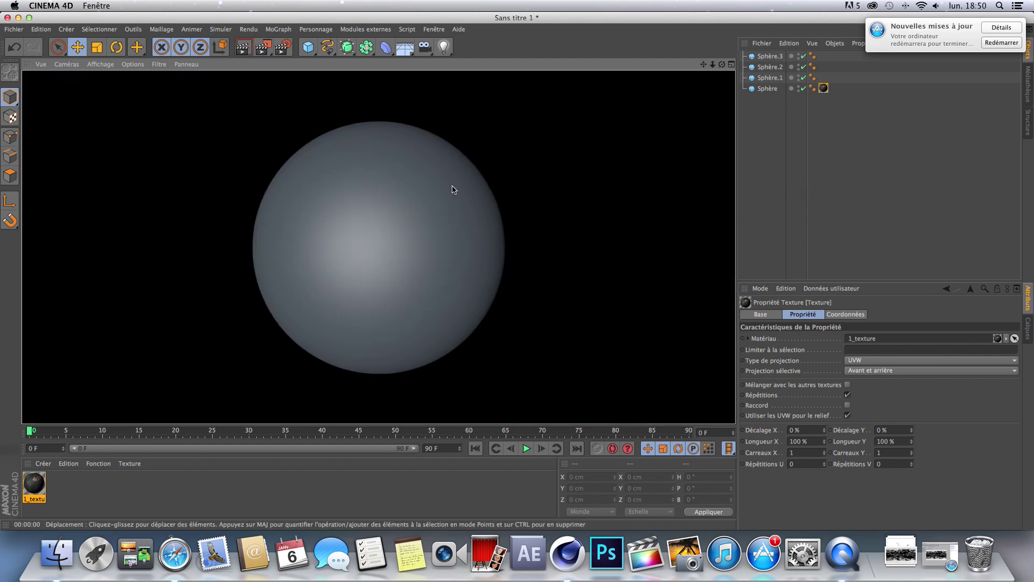
{"action": "left_click", "coordinate": [787, 151]}
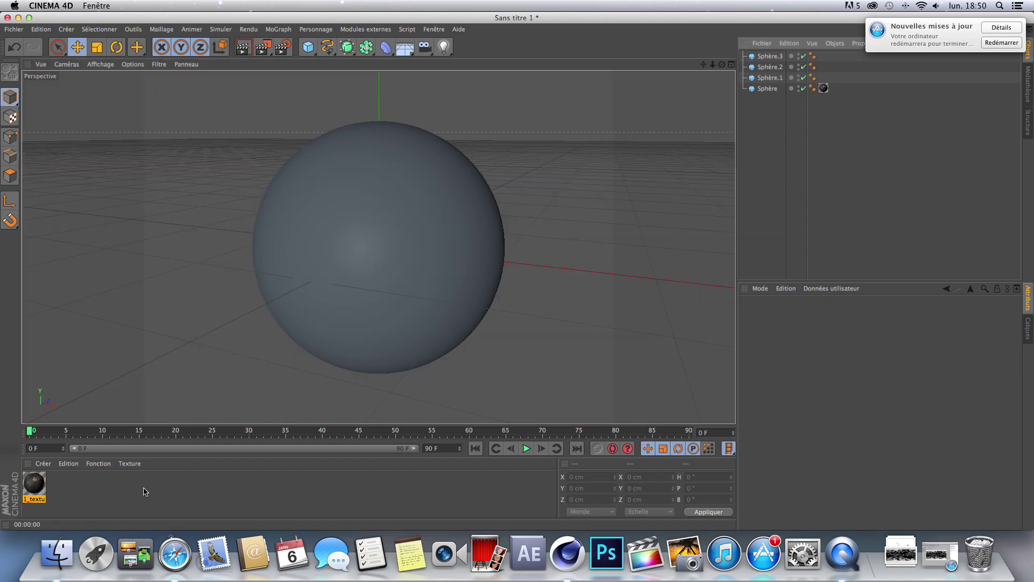
- Create a second material and name it 2_texture
{"action": "double_click", "coordinate": [65, 492]}
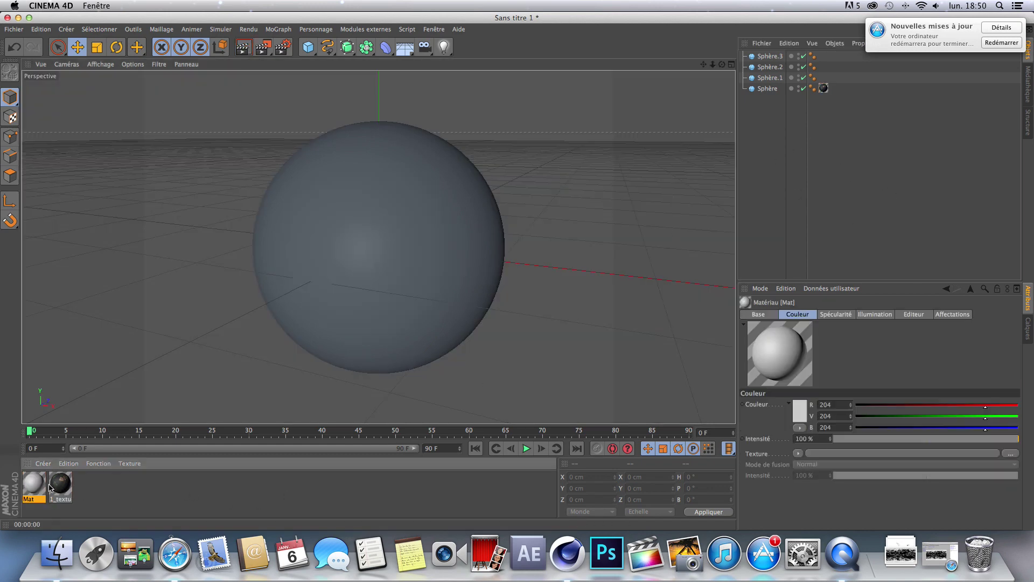
{"action": "double_click", "coordinate": [32, 489]}
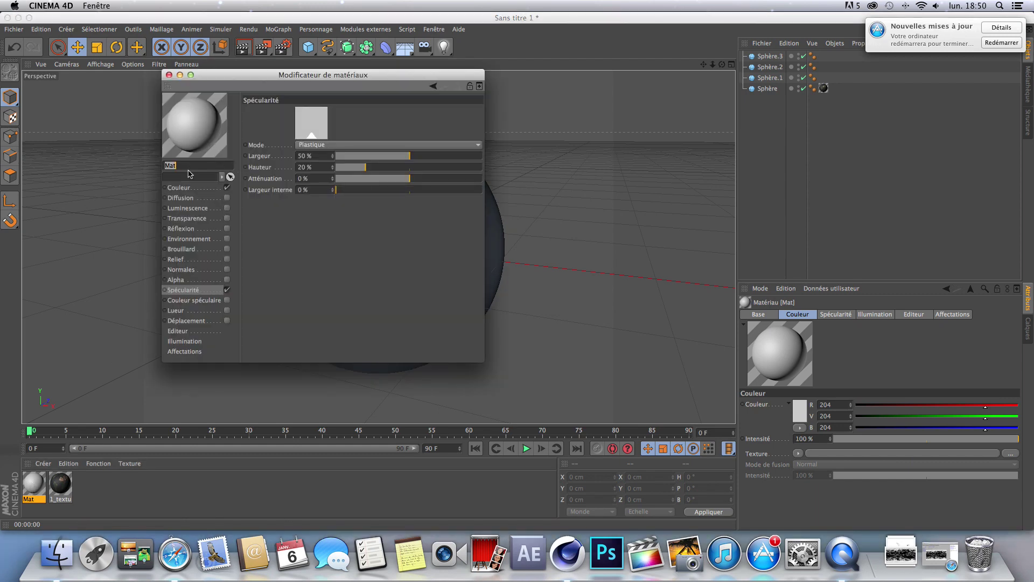
{"action": "type", "text": "2"}
{"action": "type", "text": "_texture"}
{"action": "key", "text": "Return"}
- Disable the Colour channel of 2_texture and enable its Luminescence channel
{"action": "left_click", "coordinate": [227, 188]}
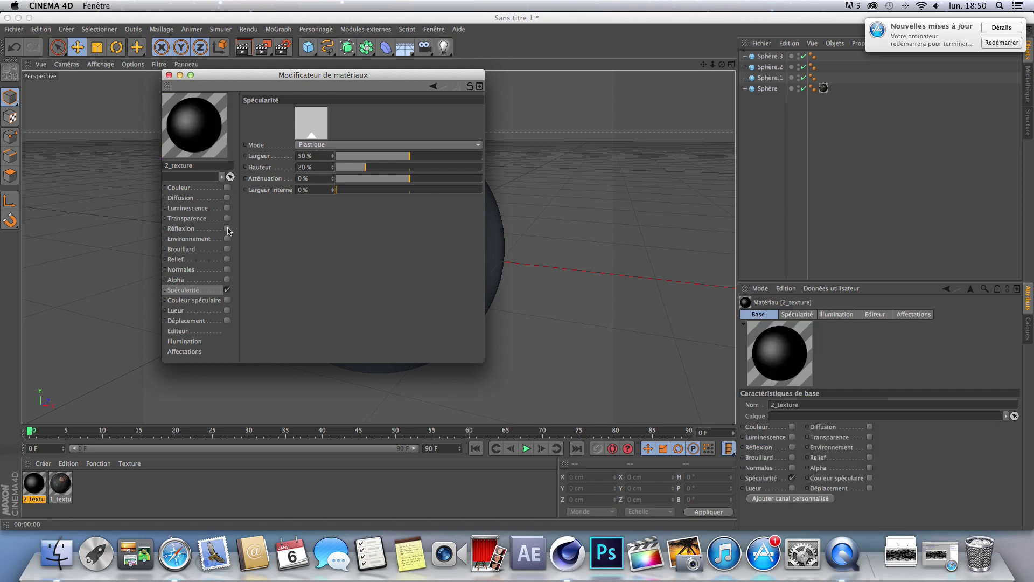
{"action": "left_click", "coordinate": [227, 208]}
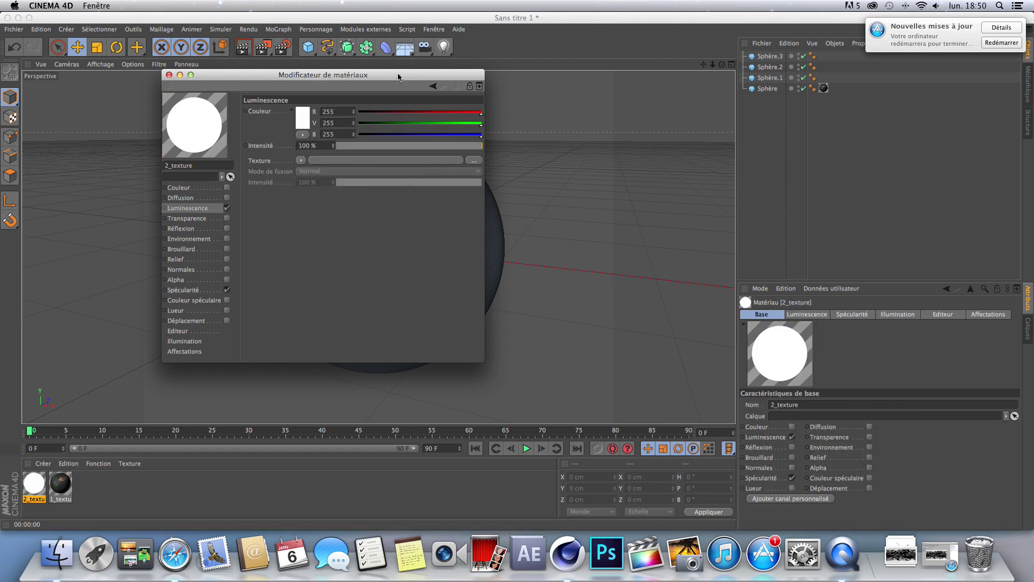
{"action": "left_click_drag", "start_coordinate": [398, 76], "coordinate": [417, 86]}
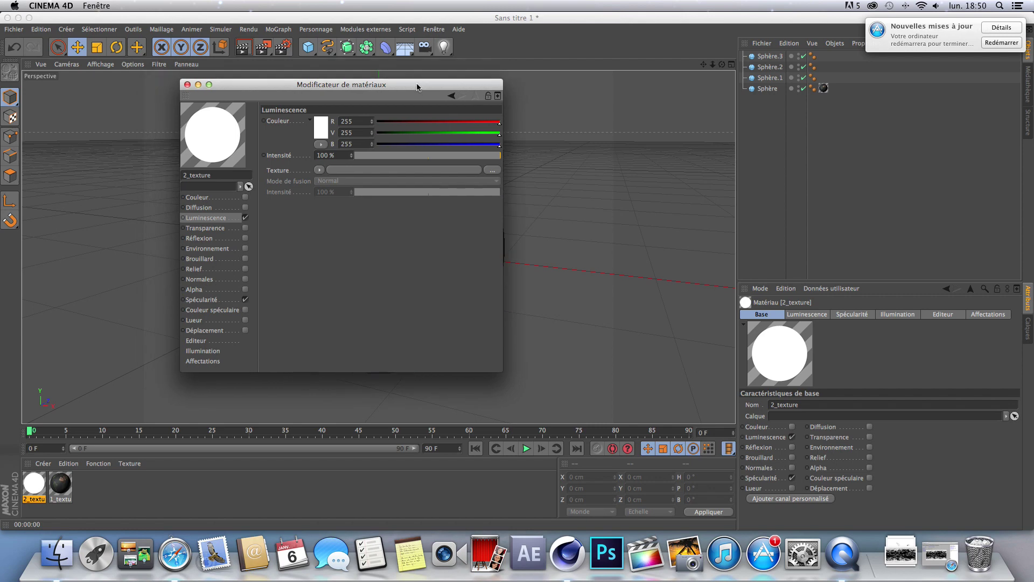
- Load EarthClouds_2500x1250.jpg as the luminescence texture of 2_texture, copying the image to the project location
{"action": "left_click", "coordinate": [493, 171]}
{"action": "left_click", "coordinate": [629, 104]}
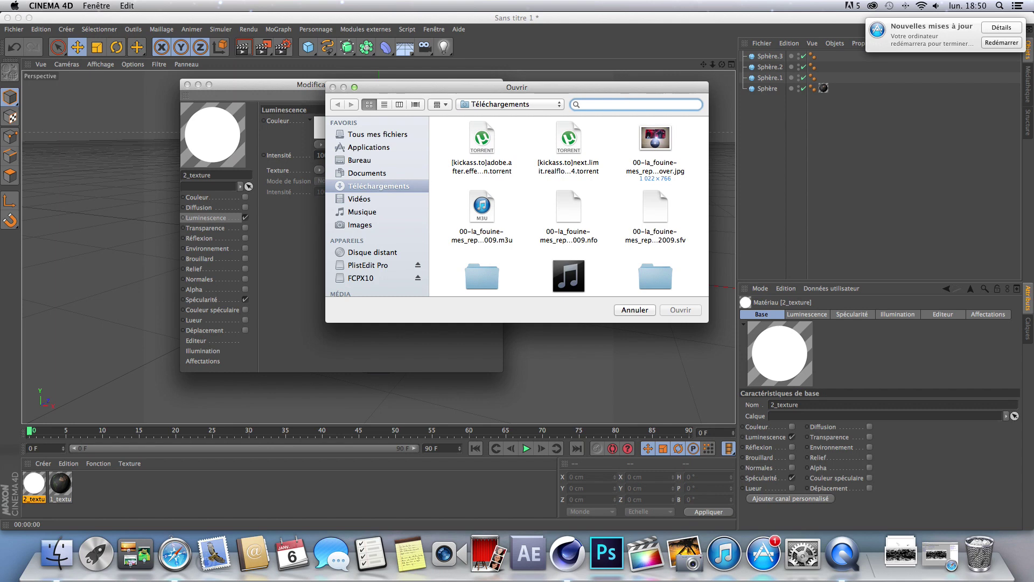
{"action": "type", "text": "earth"}
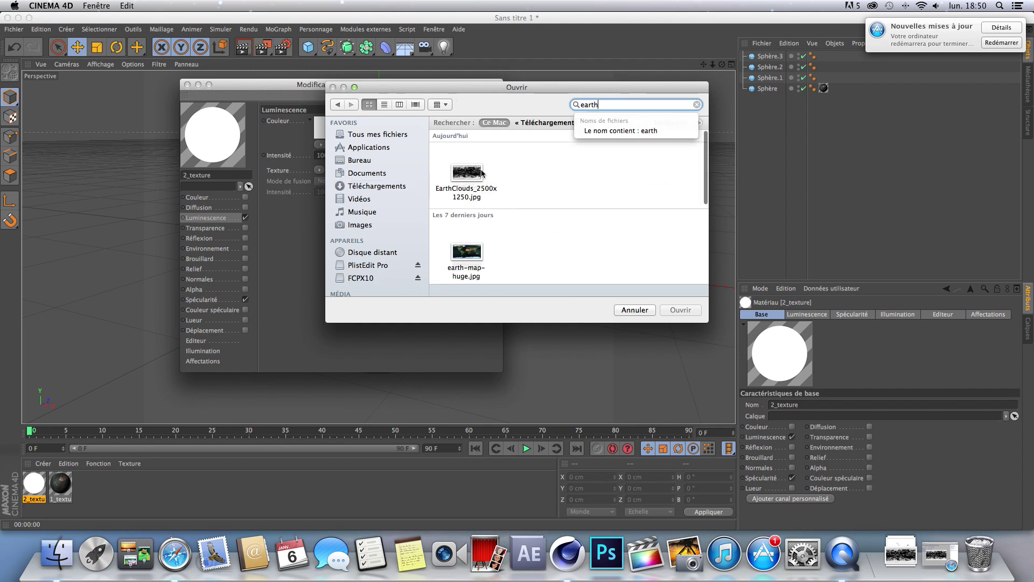
{"action": "left_click", "coordinate": [481, 172]}
{"action": "left_click", "coordinate": [680, 310]}
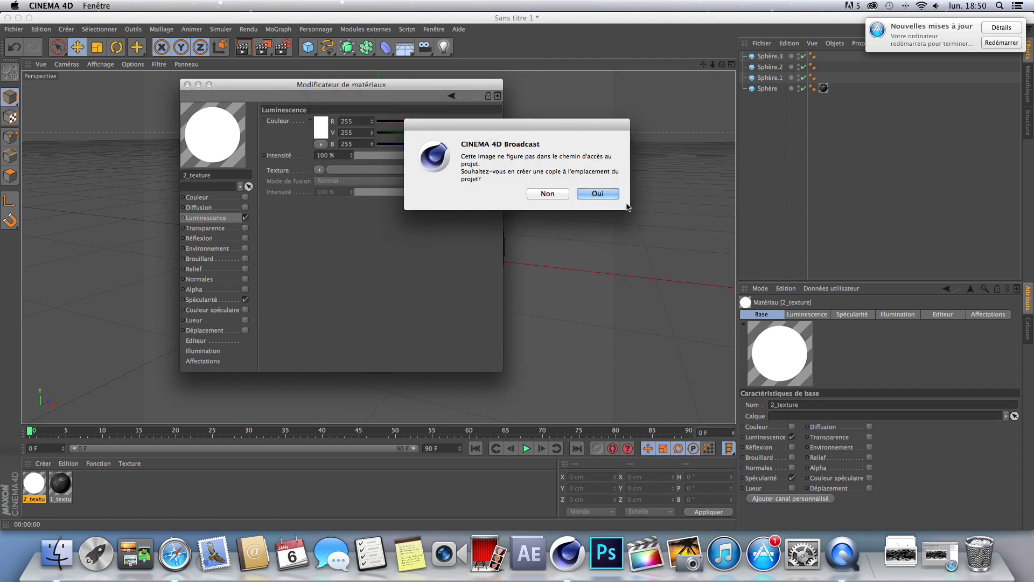
{"action": "left_click", "coordinate": [586, 195]}
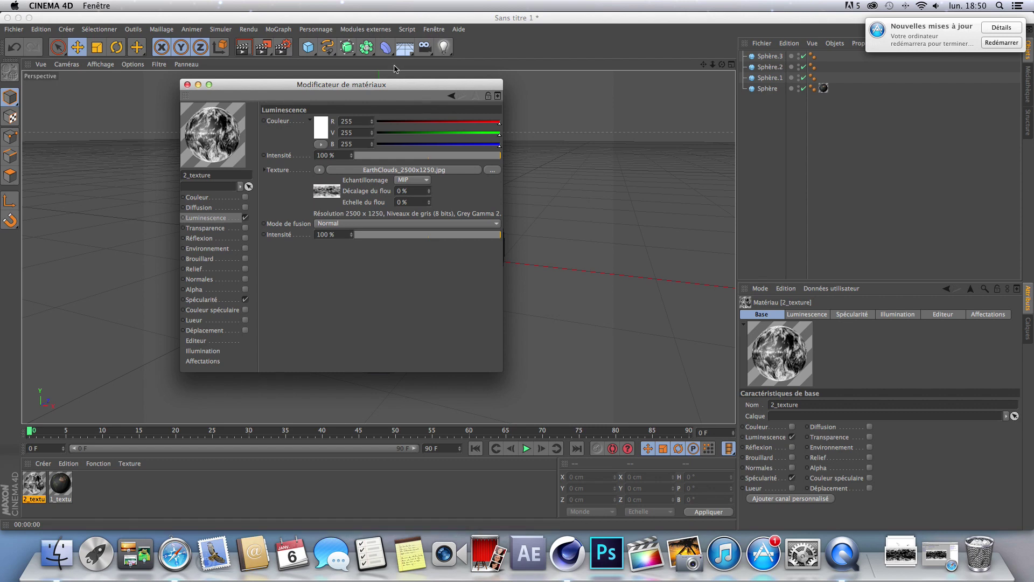
- Set the luminescence intensity of 2_texture to 80%
{"action": "left_click_drag", "start_coordinate": [374, 84], "coordinate": [419, 87]}
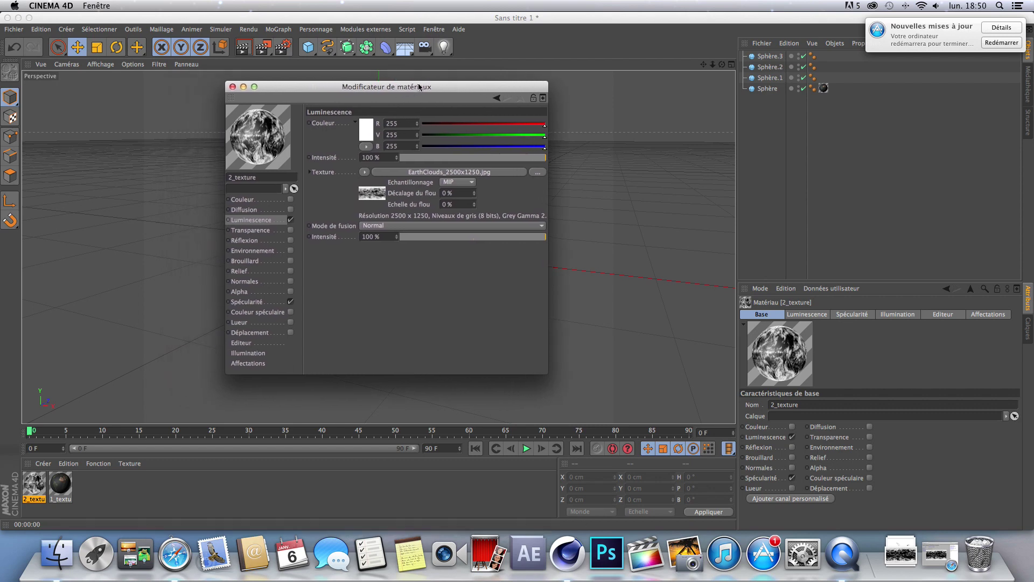
{"action": "left_click", "coordinate": [388, 158]}
{"action": "type", "text": "80"}
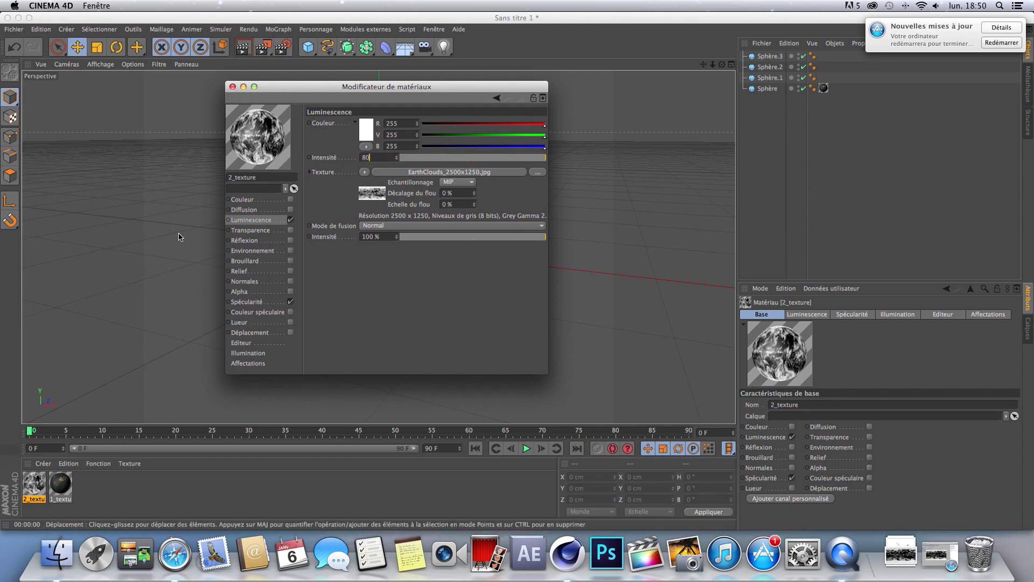
{"action": "left_click", "coordinate": [370, 301]}
- Enable the Alpha channel of 2_texture and load EarthClouds_2500x1250.jpg as its texture, copying the image to the project location
{"action": "left_click", "coordinate": [290, 292]}
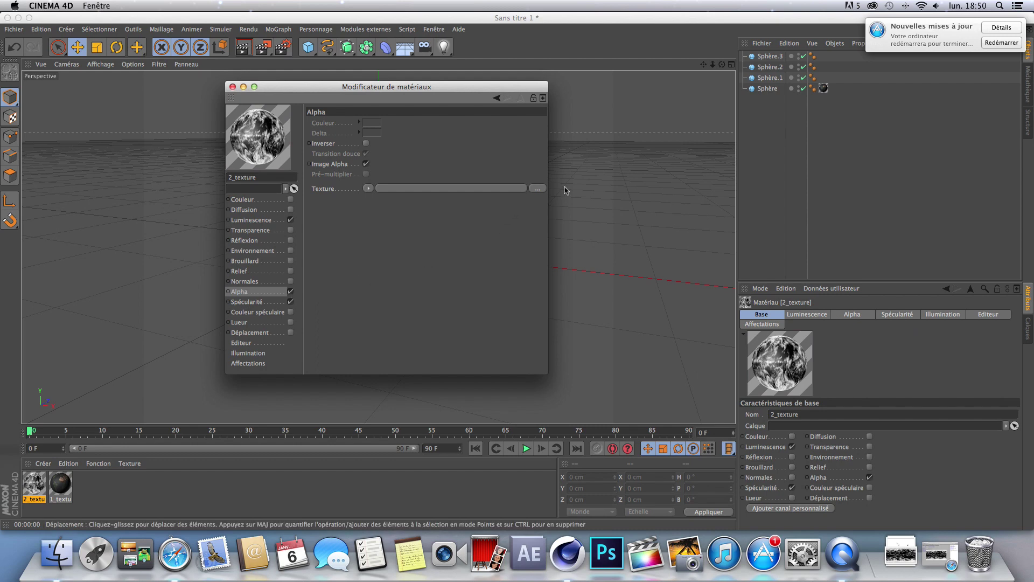
{"action": "left_click", "coordinate": [537, 188]}
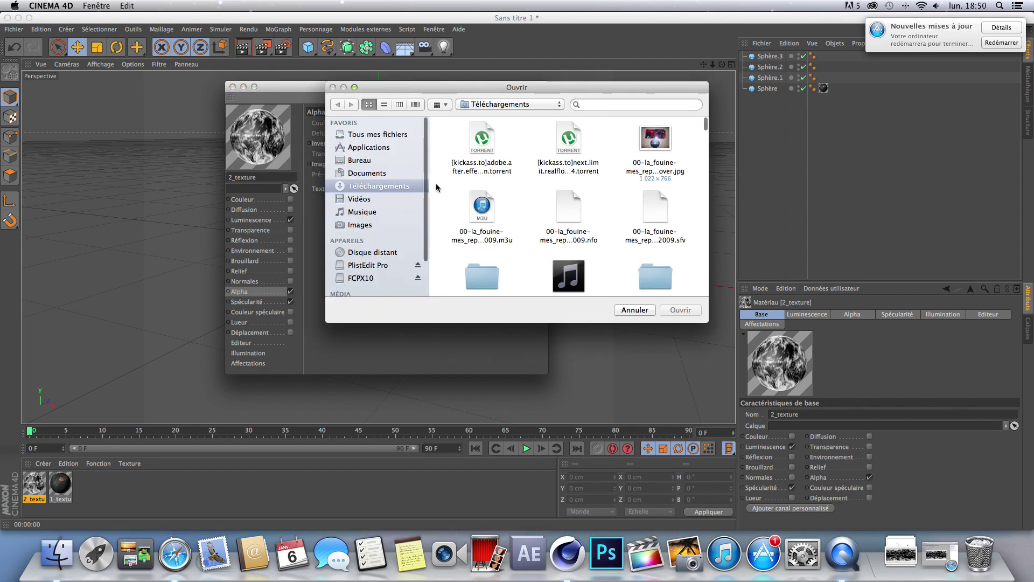
{"action": "type", "text": "ea"}
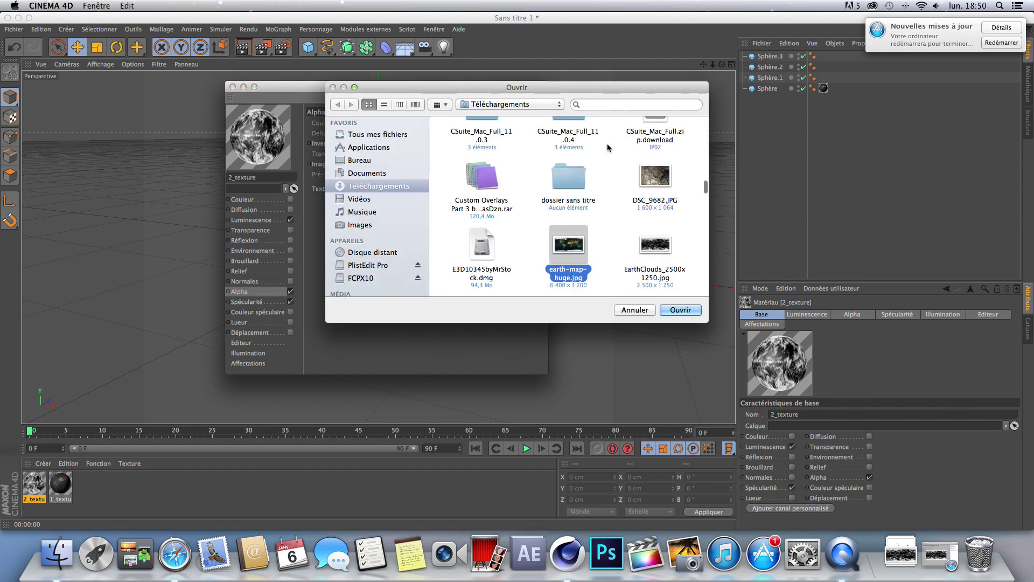
{"action": "left_click", "coordinate": [647, 250]}
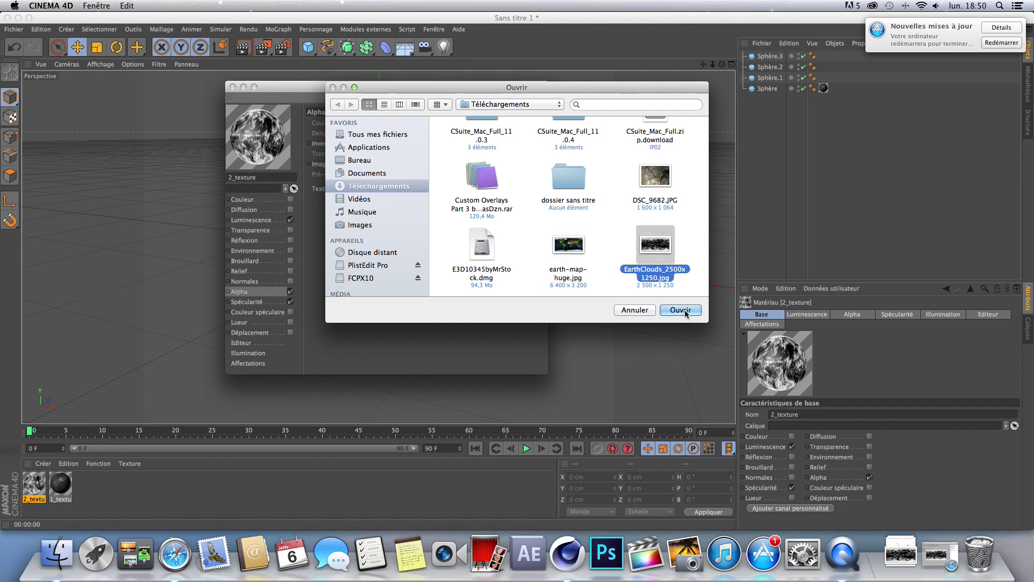
{"action": "left_click", "coordinate": [680, 310]}
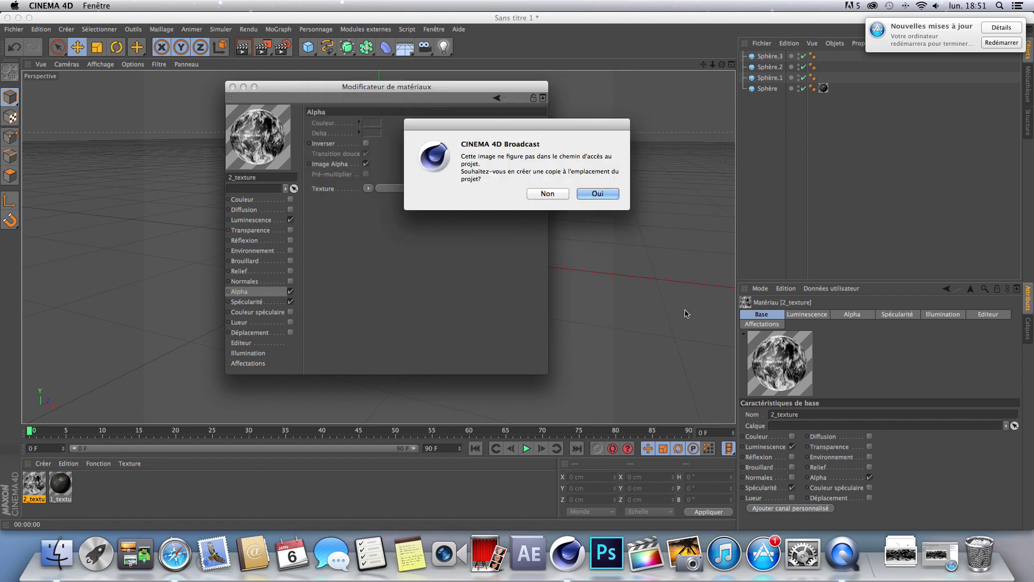
{"action": "left_click", "coordinate": [601, 194]}
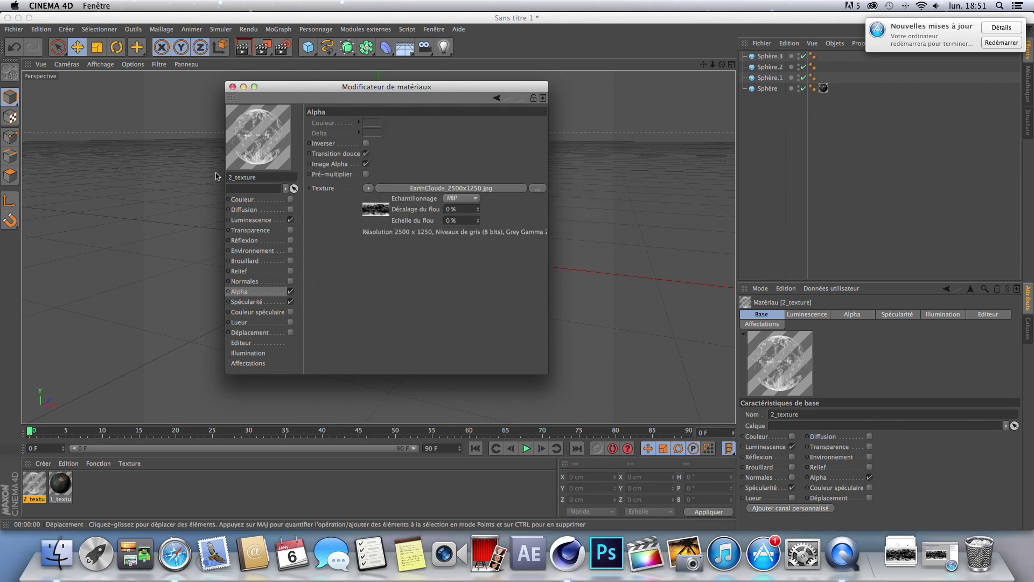
- Enlarge the material preview of 2_texture to the very large size (Très grande taille)
{"action": "right_click", "coordinate": [261, 131]}
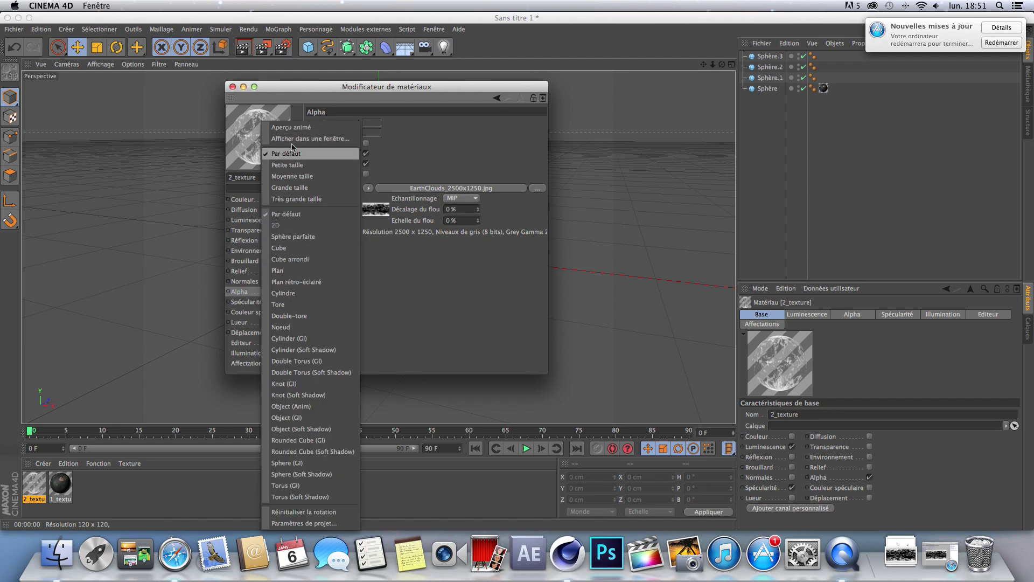
{"action": "left_click", "coordinate": [252, 139]}
{"action": "right_click", "coordinate": [246, 131]}
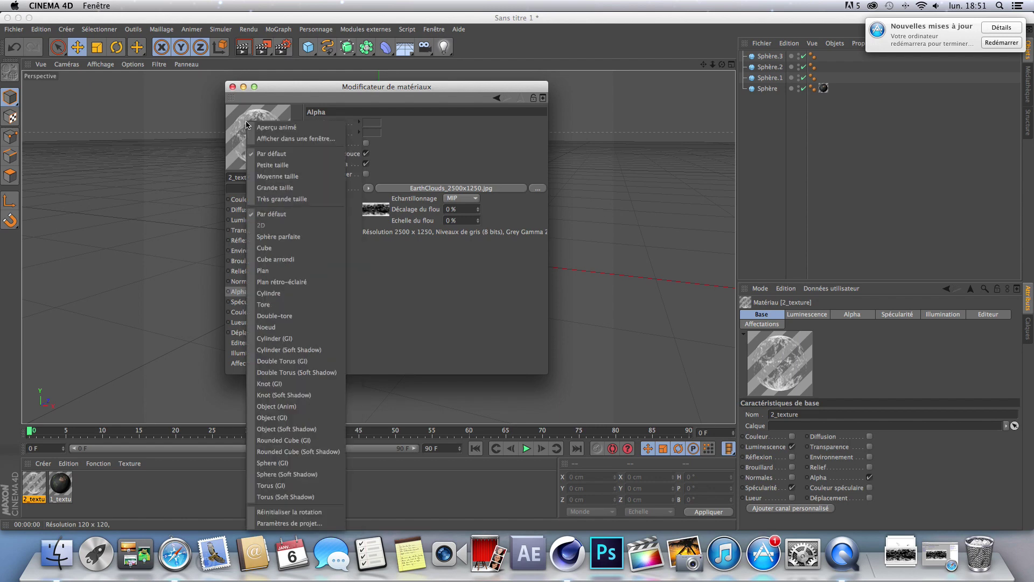
{"action": "left_click", "coordinate": [280, 200]}
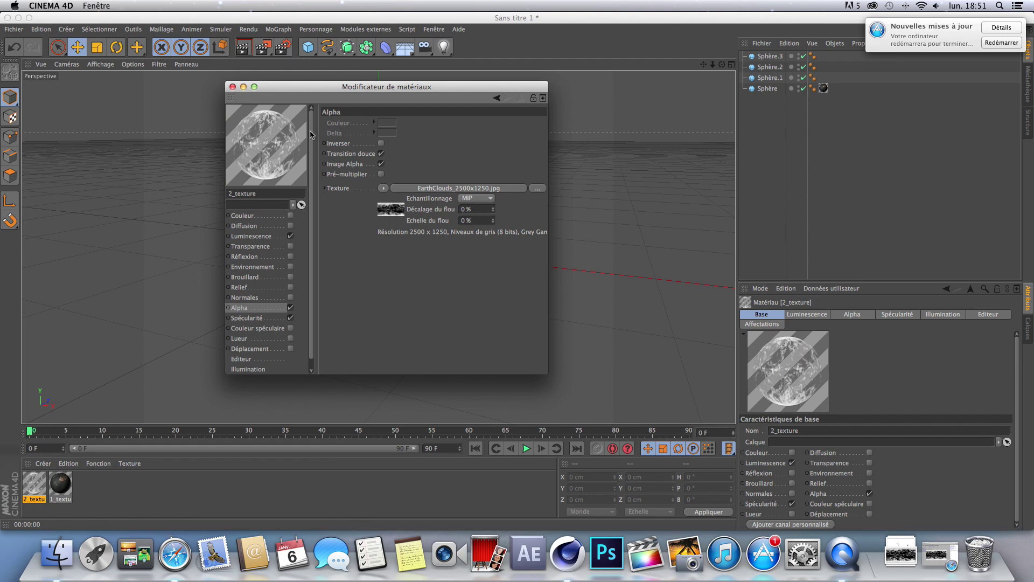
{"action": "scroll", "coordinate": [312, 137], "scroll_direction": "down", "scroll_amount": 2}
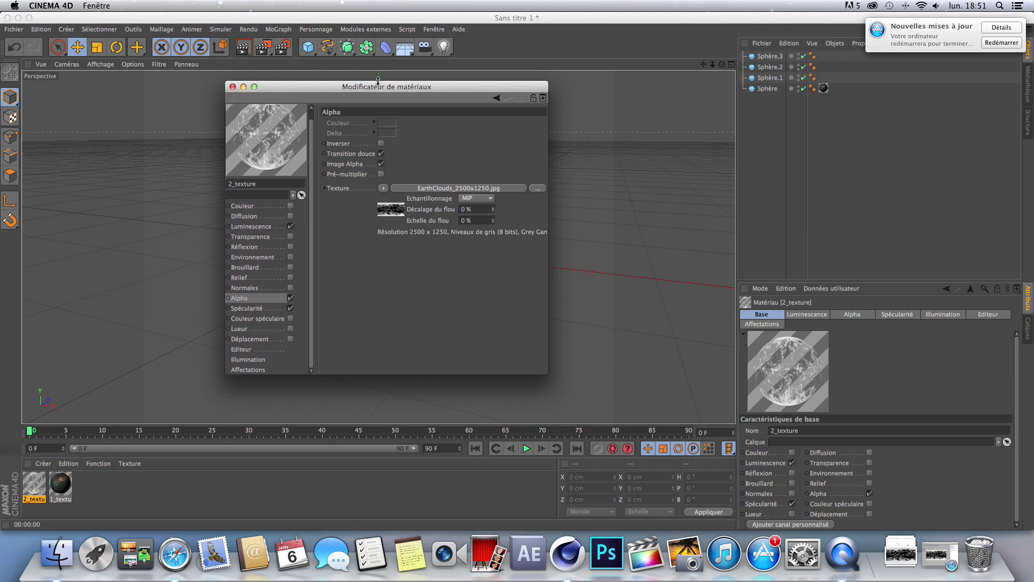
- Enable the Lueur channel of 2_texture and set its internal intensity to 5%
{"action": "left_click_drag", "start_coordinate": [380, 89], "coordinate": [383, 89]}
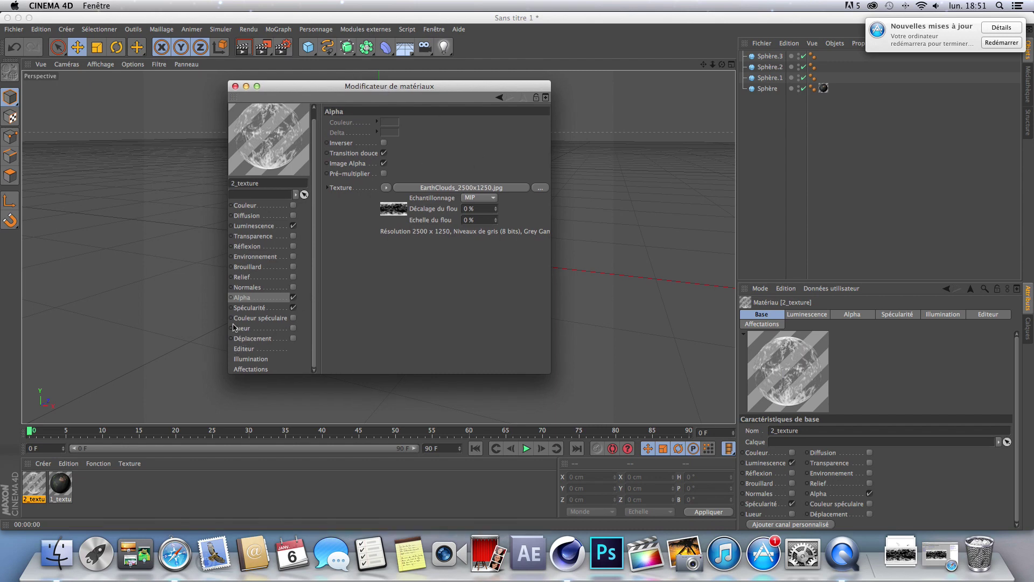
{"action": "left_click", "coordinate": [293, 328]}
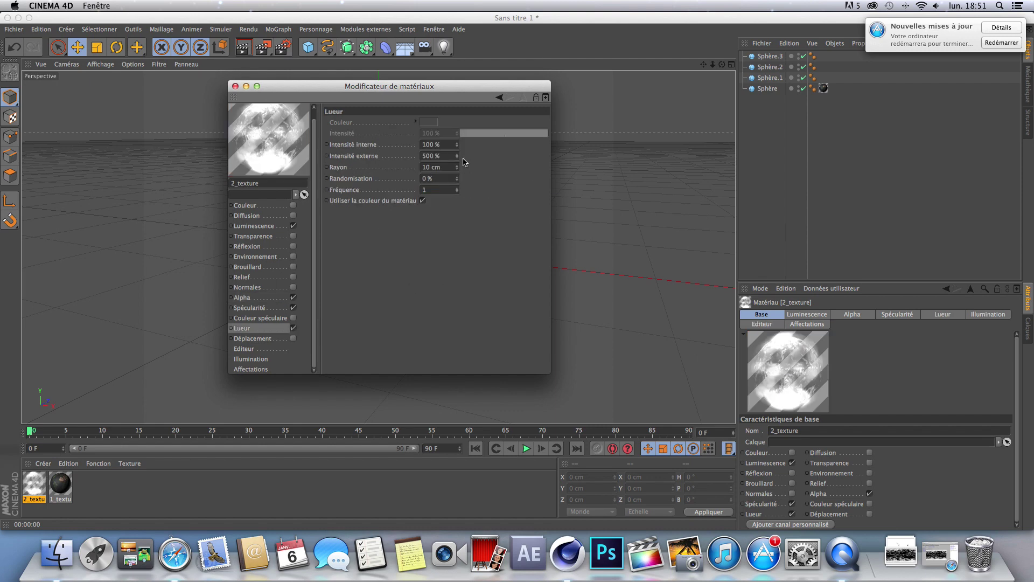
{"action": "left_click_drag", "start_coordinate": [433, 87], "coordinate": [444, 87]}
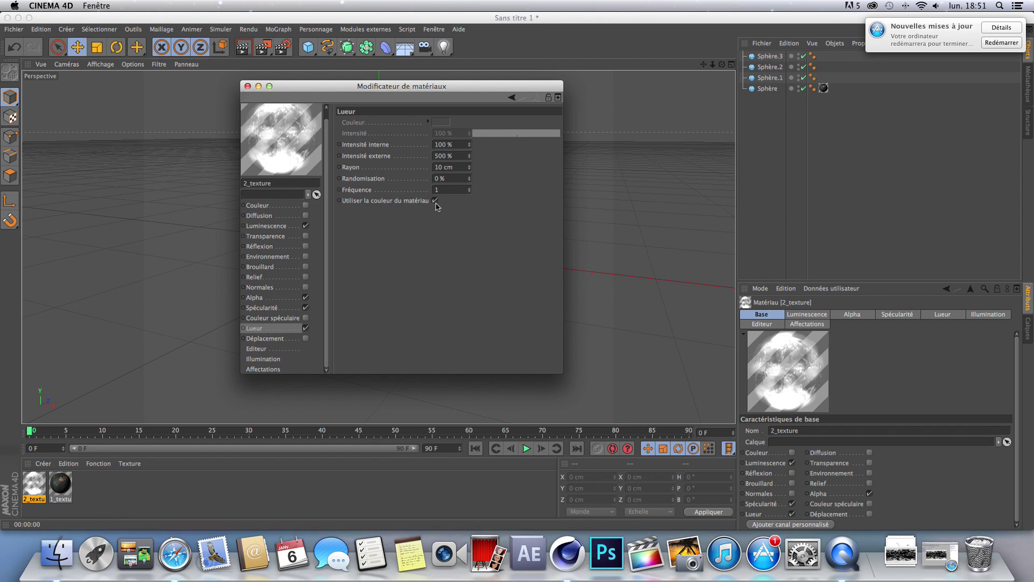
{"action": "left_click", "coordinate": [458, 144]}
{"action": "type", "text": "5"}
{"action": "left_click", "coordinate": [458, 156]}
{"action": "double_click", "coordinate": [458, 157]}
{"action": "type", "text": "1"}
{"action": "left_click", "coordinate": [247, 86]}
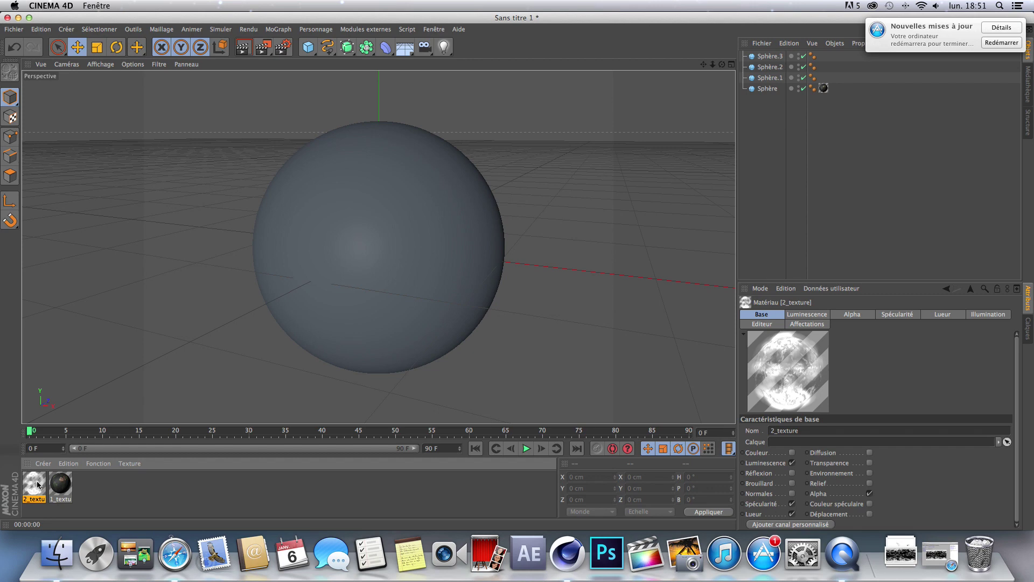
- Apply 2_texture to Sphère.1 and Sphère.2, and render the active view
{"action": "left_click_drag", "start_coordinate": [37, 483], "coordinate": [784, 79]}
{"action": "left_click_drag", "start_coordinate": [33, 489], "coordinate": [773, 69]}
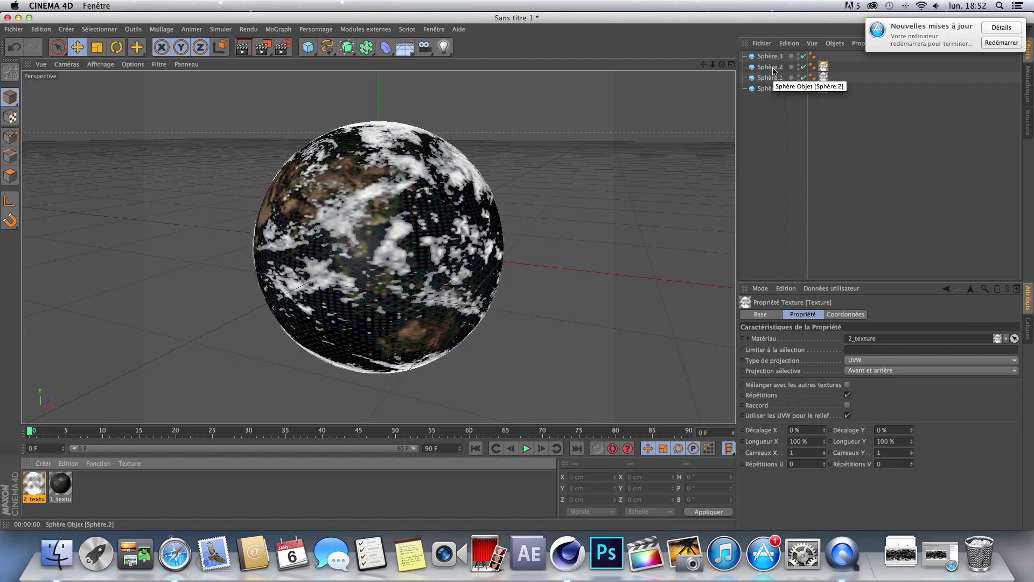
{"action": "left_click", "coordinate": [849, 185]}
{"action": "left_click", "coordinate": [243, 47]}
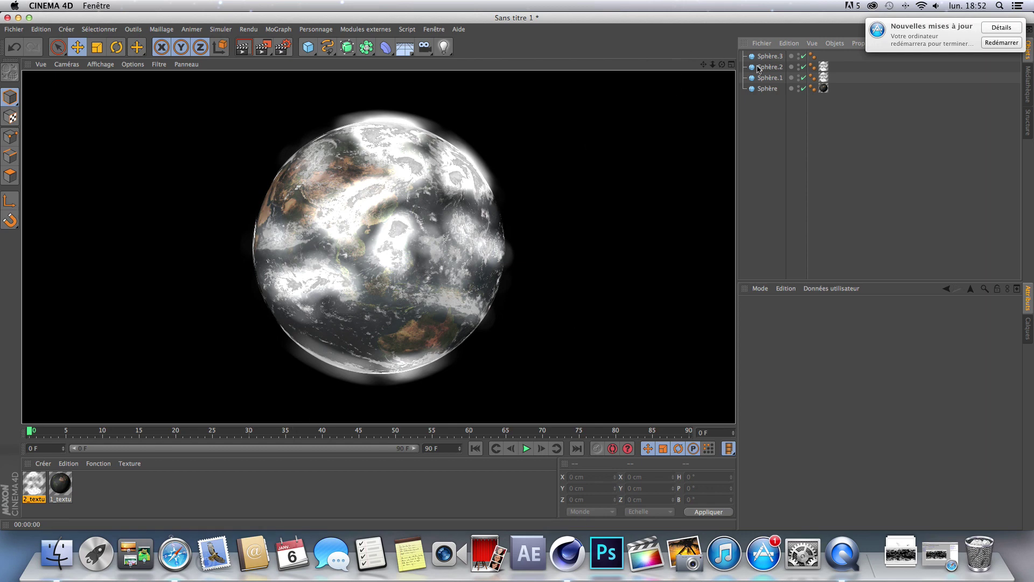
{"action": "left_click", "coordinate": [835, 130]}
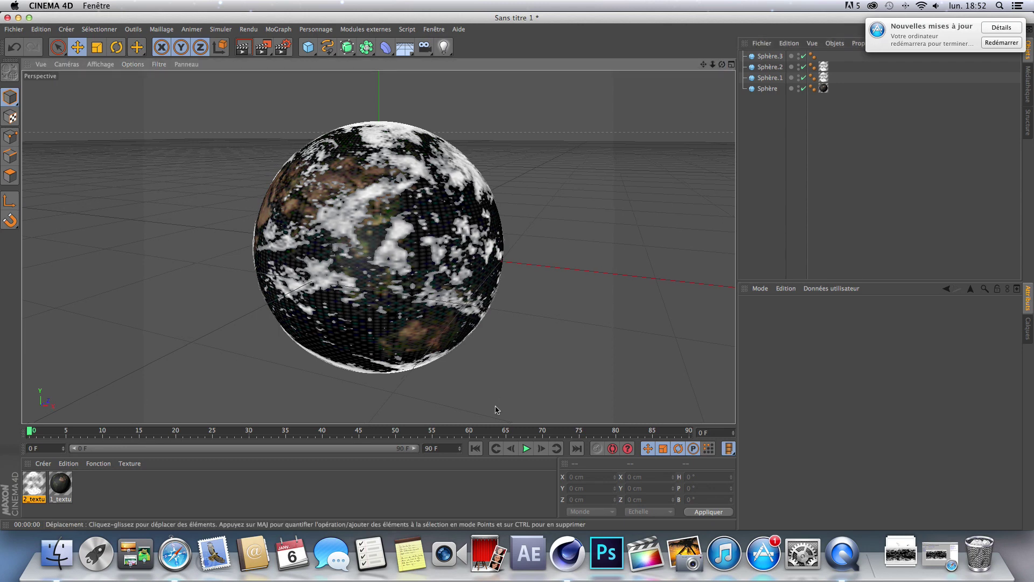
- Create a new material and name it 3_texture
{"action": "double_click", "coordinate": [142, 484]}
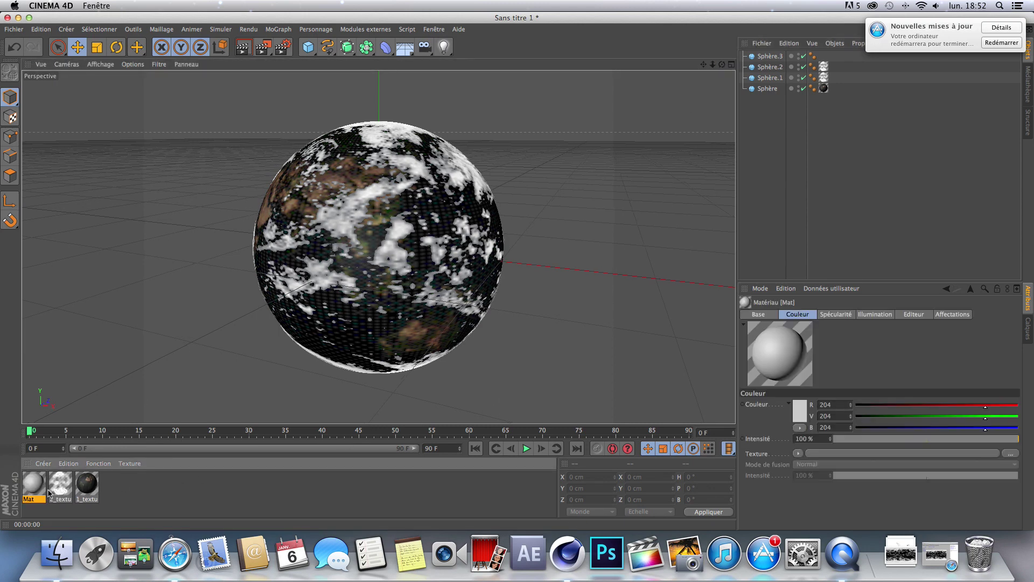
{"action": "double_click", "coordinate": [30, 474]}
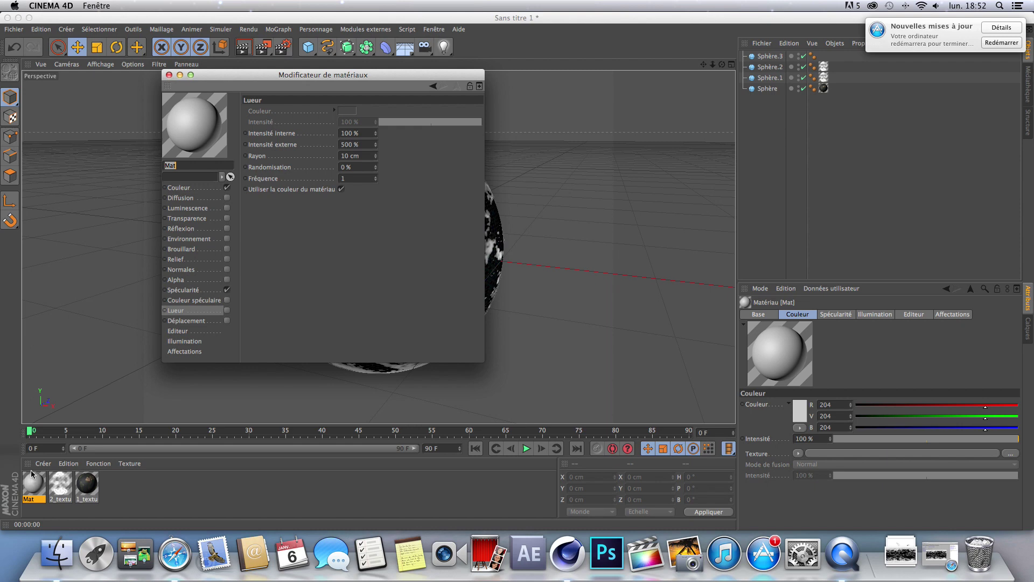
{"action": "type", "text": "3_texture"}
- Enable the Luminescence, Transparence and Lueur channels of 3_texture
{"action": "left_click", "coordinate": [227, 208]}
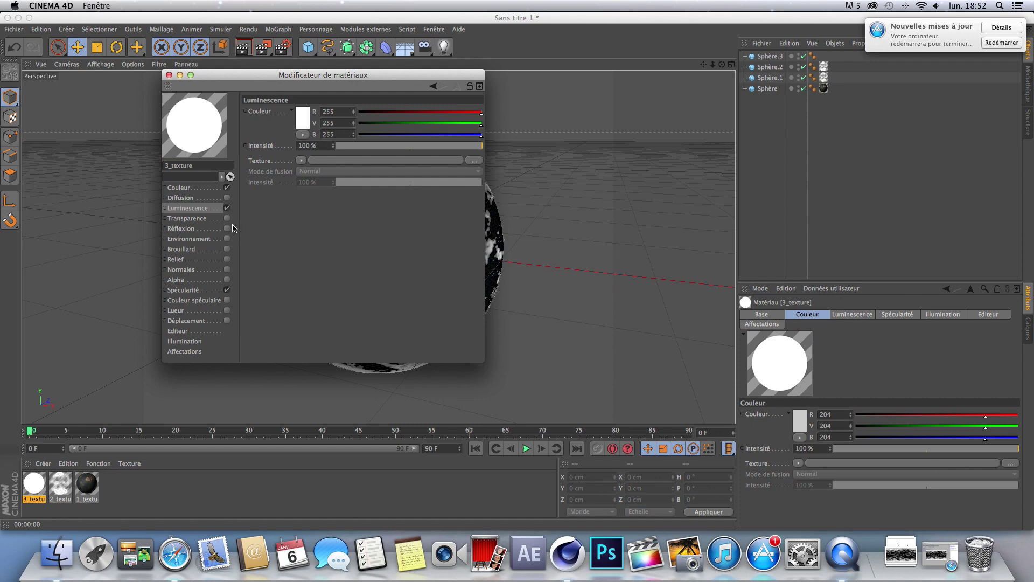
{"action": "left_click", "coordinate": [227, 218]}
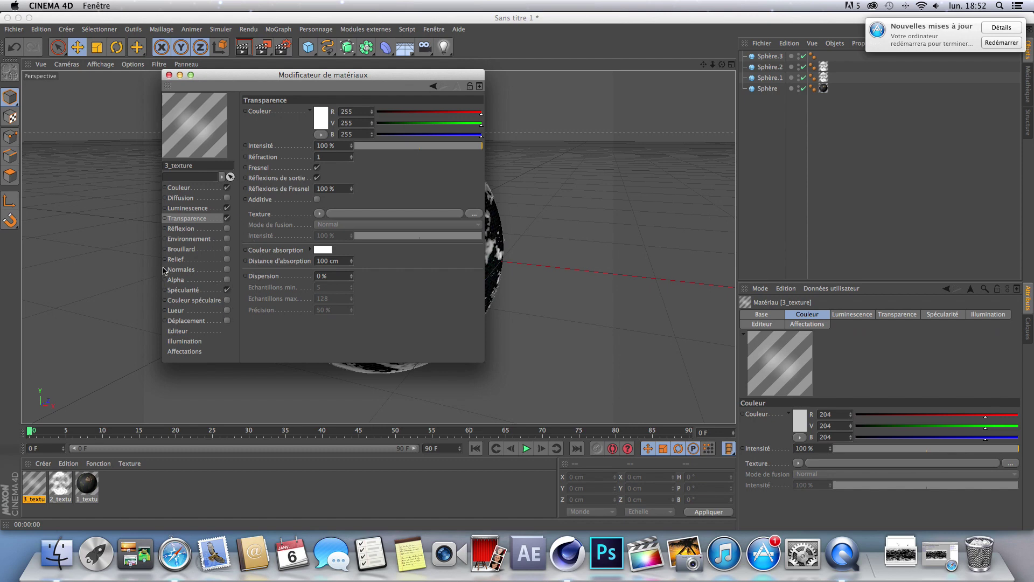
{"action": "left_click", "coordinate": [227, 310]}
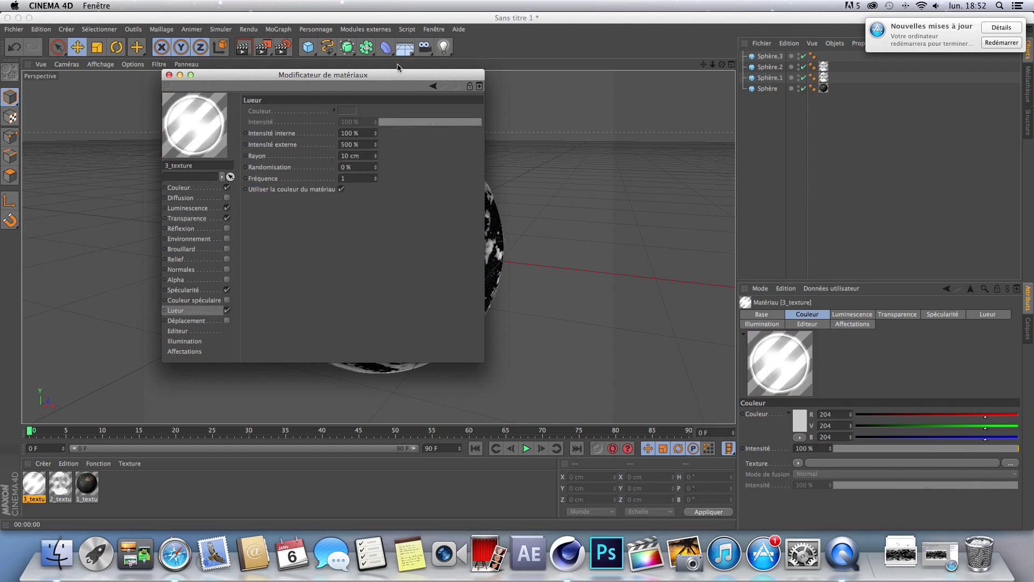
- Set the glow of 3_texture to 15% internal intensity, 550% external intensity and a 9 cm radius
{"action": "left_click_drag", "start_coordinate": [398, 76], "coordinate": [433, 115]}
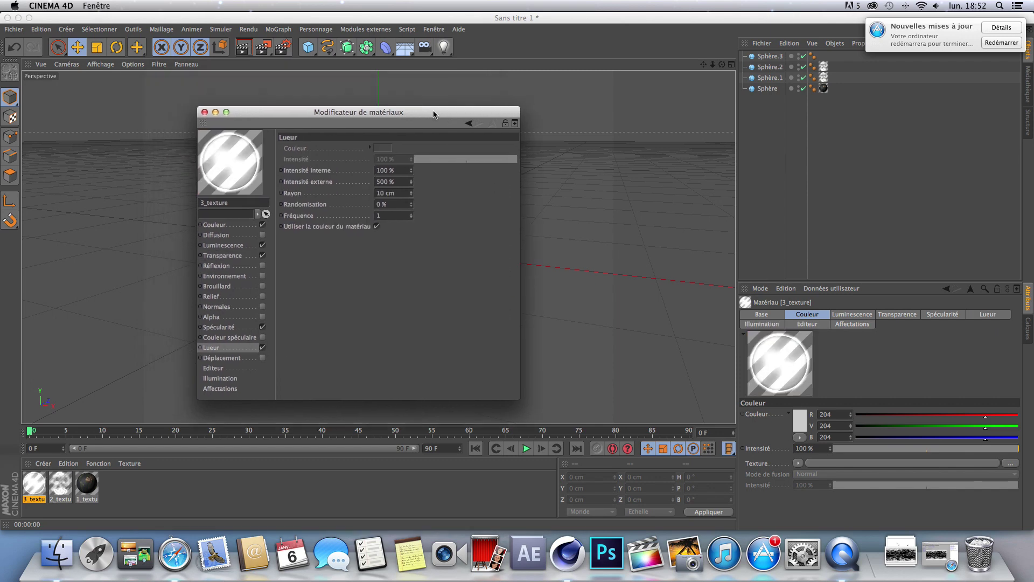
{"action": "double_click", "coordinate": [401, 171]}
{"action": "type", "text": "15"}
{"action": "key", "text": "Tab"}
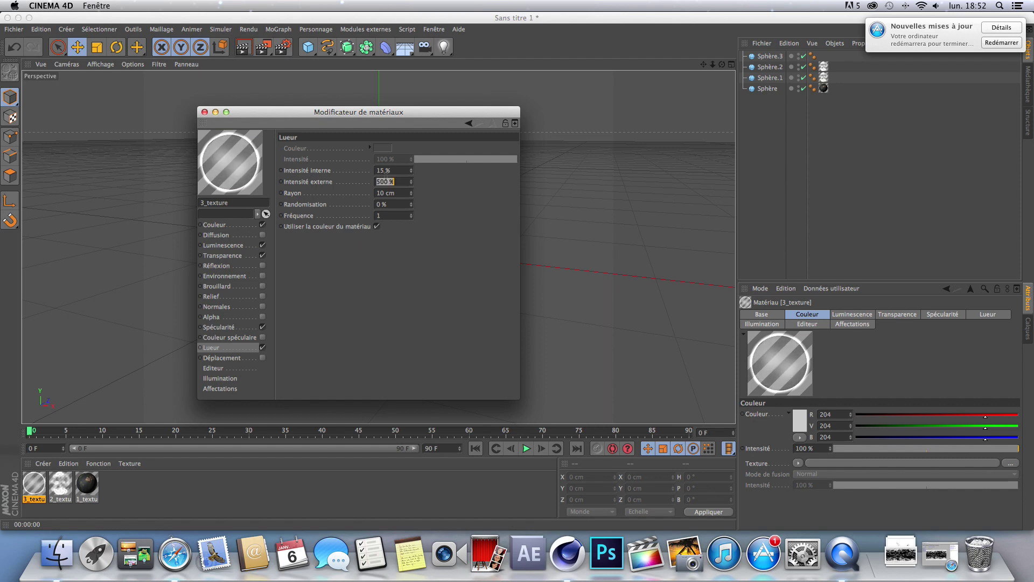
{"action": "type", "text": "550"}
{"action": "key", "text": "Return"}
{"action": "left_click", "coordinate": [411, 195]}
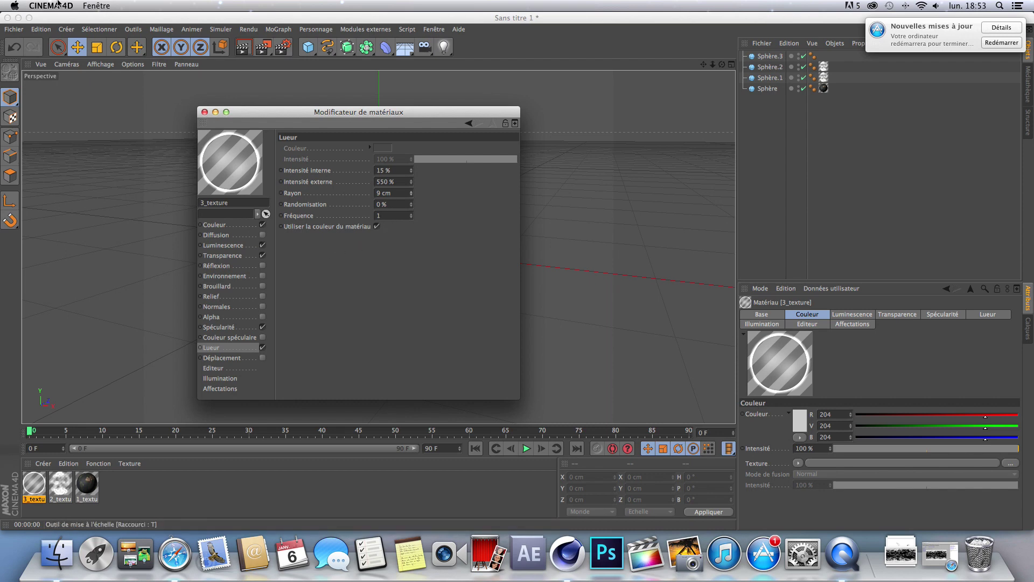
{"action": "left_click", "coordinate": [204, 113]}
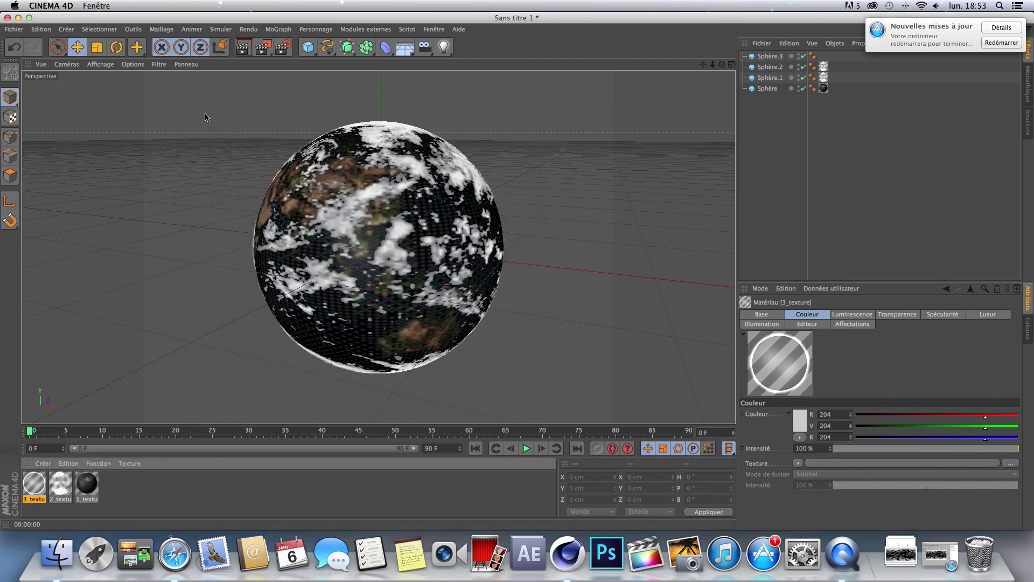
- Reopen 3_texture and set its glow frequency (Fréquence) to 6.5
{"action": "double_click", "coordinate": [34, 494]}
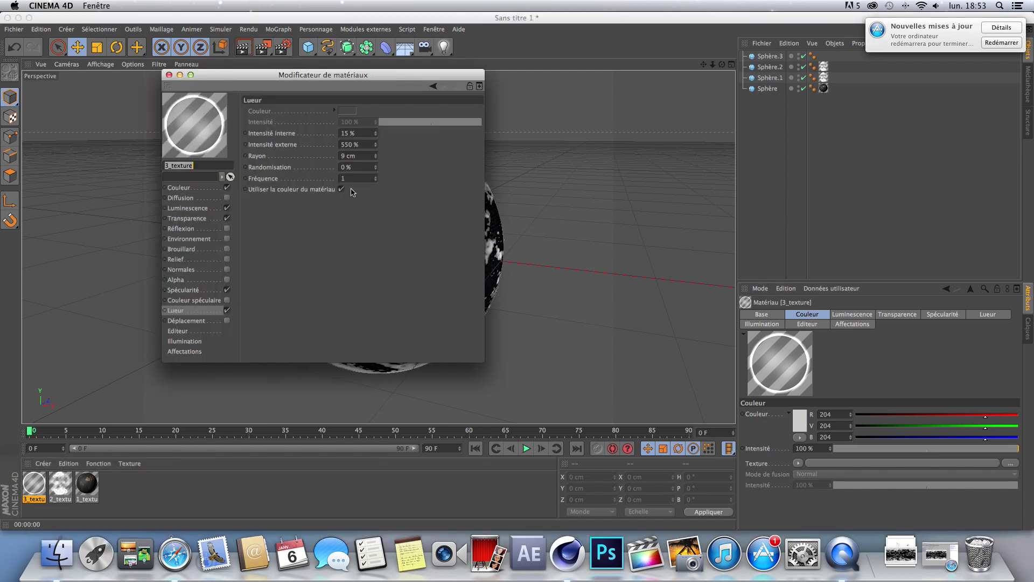
{"action": "left_click", "coordinate": [355, 179]}
{"action": "type", "text": "6.5"}
{"action": "key", "text": "Return"}
{"action": "left_click", "coordinate": [170, 75]}
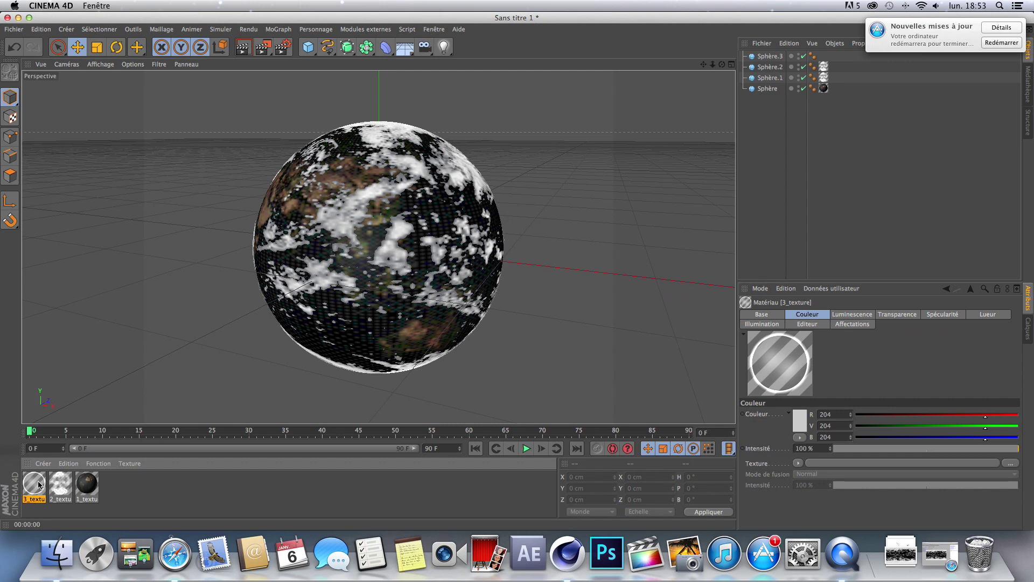
- Apply 3_texture to Sphère.3 and render the active view
{"action": "left_click_drag", "start_coordinate": [38, 480], "coordinate": [767, 58]}
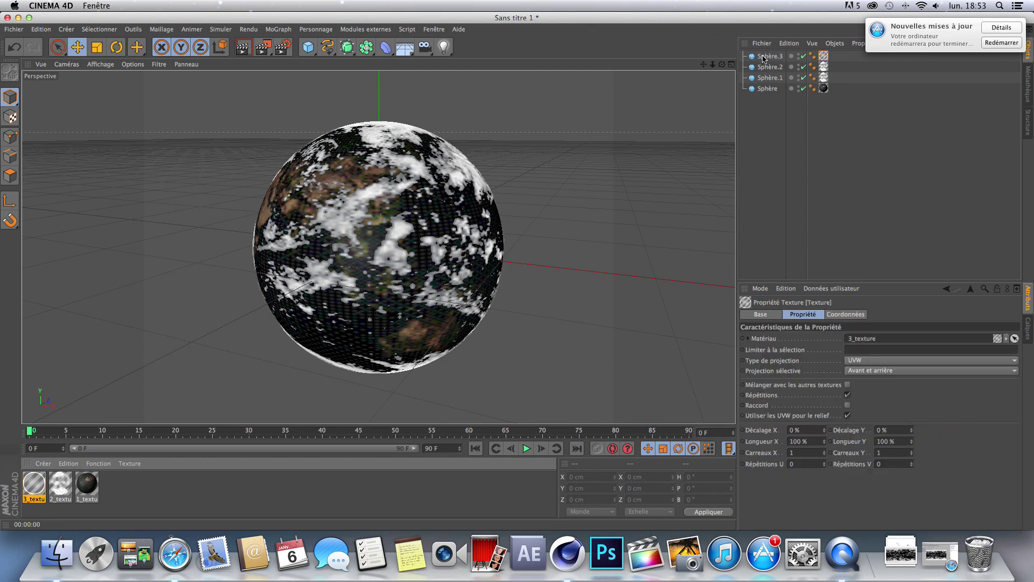
{"action": "left_click", "coordinate": [243, 47]}
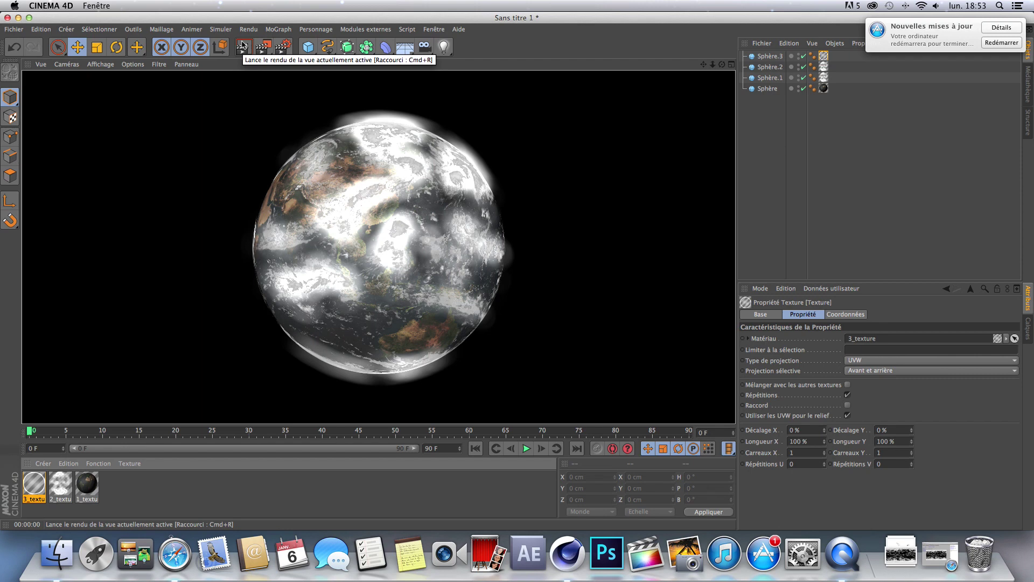
- Turn off the Lueur channel of 2_texture and render the active view without the cloud glow
{"action": "left_click", "coordinate": [824, 67]}
{"action": "double_click", "coordinate": [60, 484]}
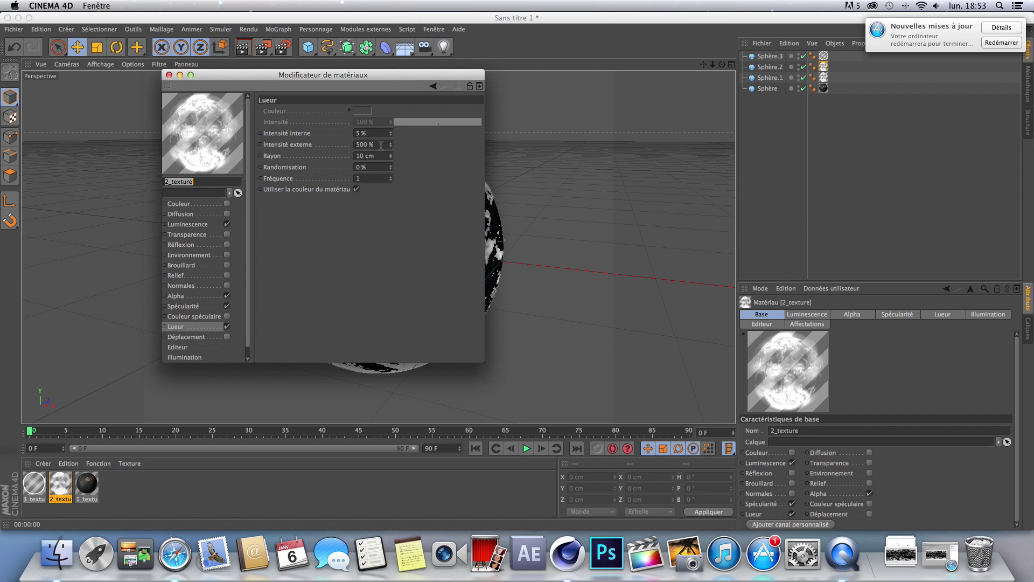
{"action": "left_click", "coordinate": [227, 326]}
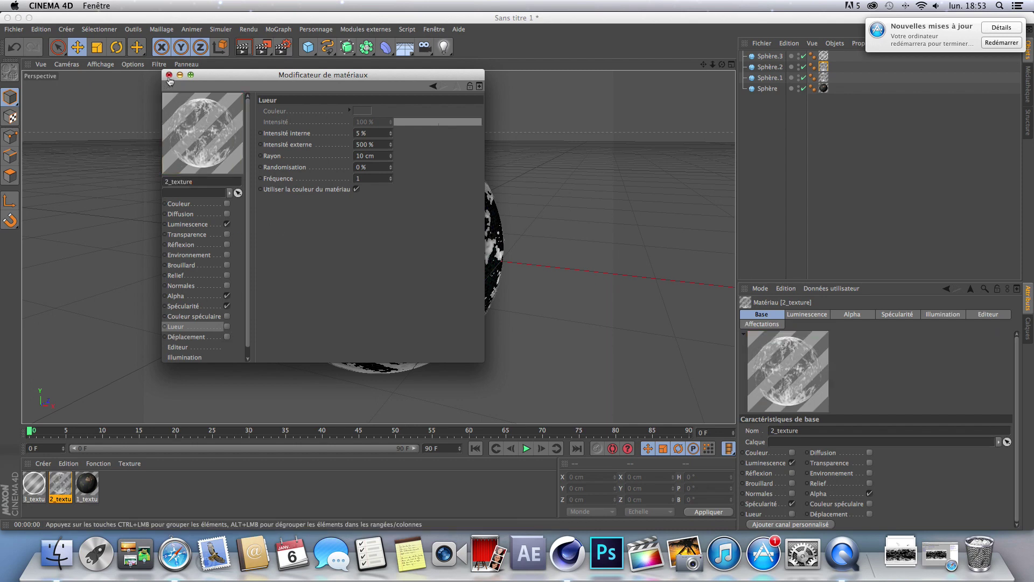
{"action": "left_click", "coordinate": [168, 76]}
{"action": "left_click", "coordinate": [242, 48]}
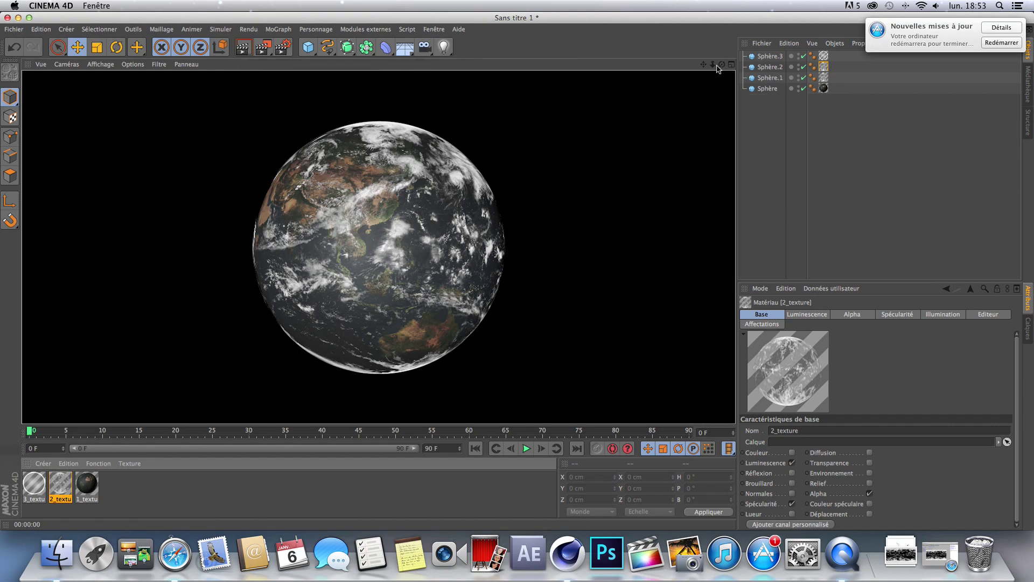
- Disable the Spécularité channel of 2_texture and turn its Lueur channel back on
{"action": "left_click_drag", "start_coordinate": [716, 68], "coordinate": [714, 67]}
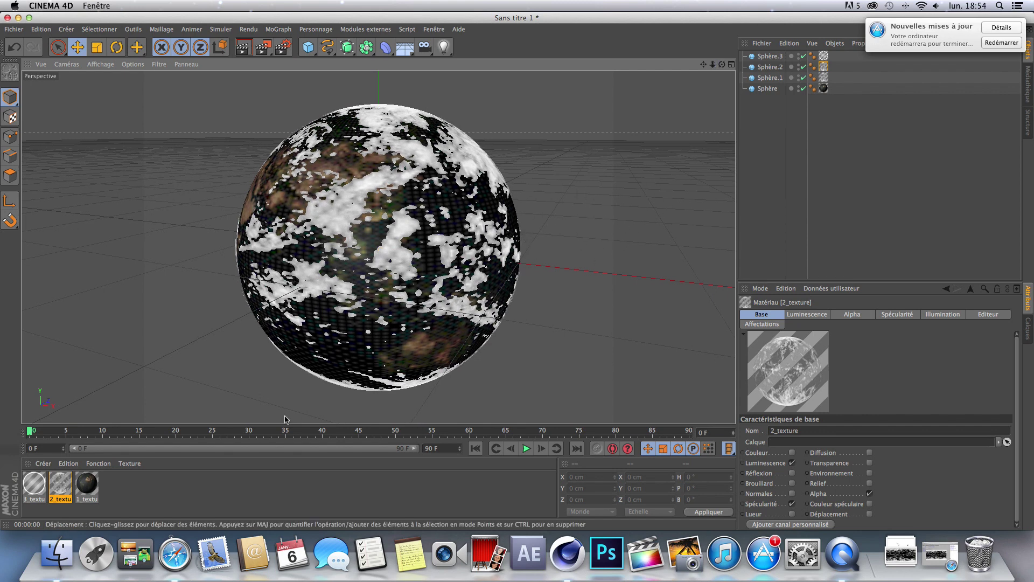
{"action": "double_click", "coordinate": [59, 487]}
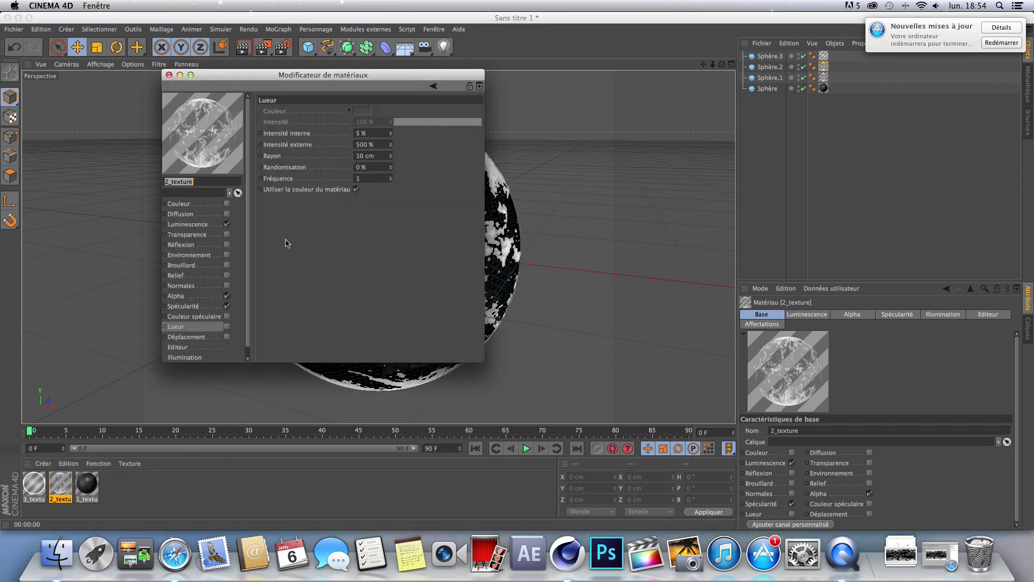
{"action": "left_click", "coordinate": [227, 297]}
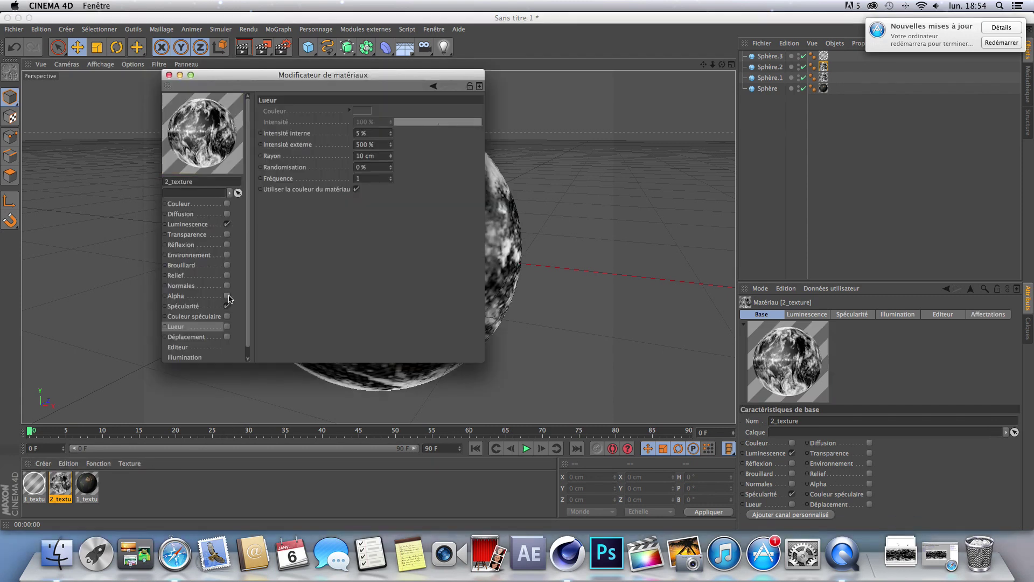
{"action": "left_click", "coordinate": [227, 296]}
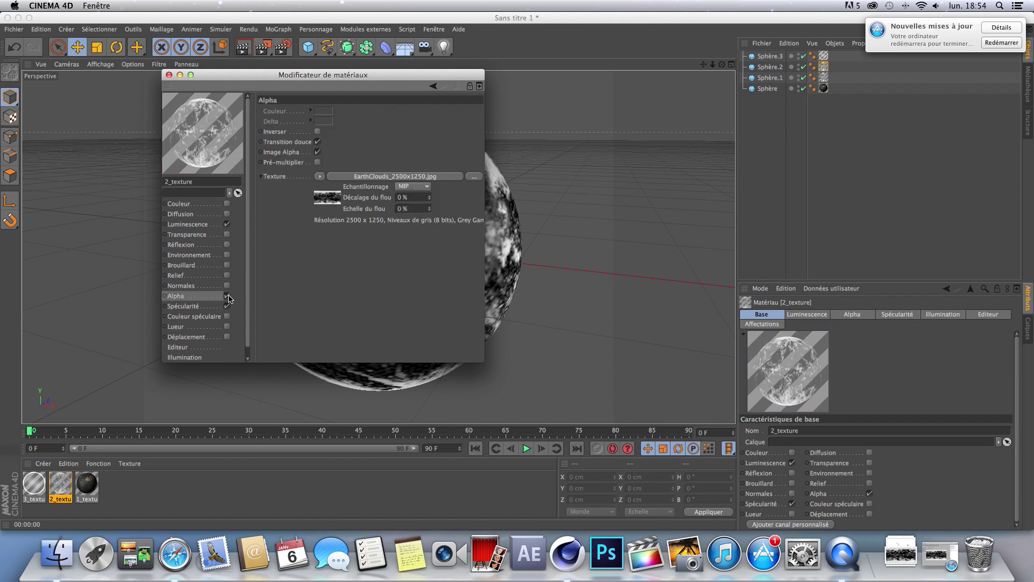
{"action": "left_click", "coordinate": [227, 306]}
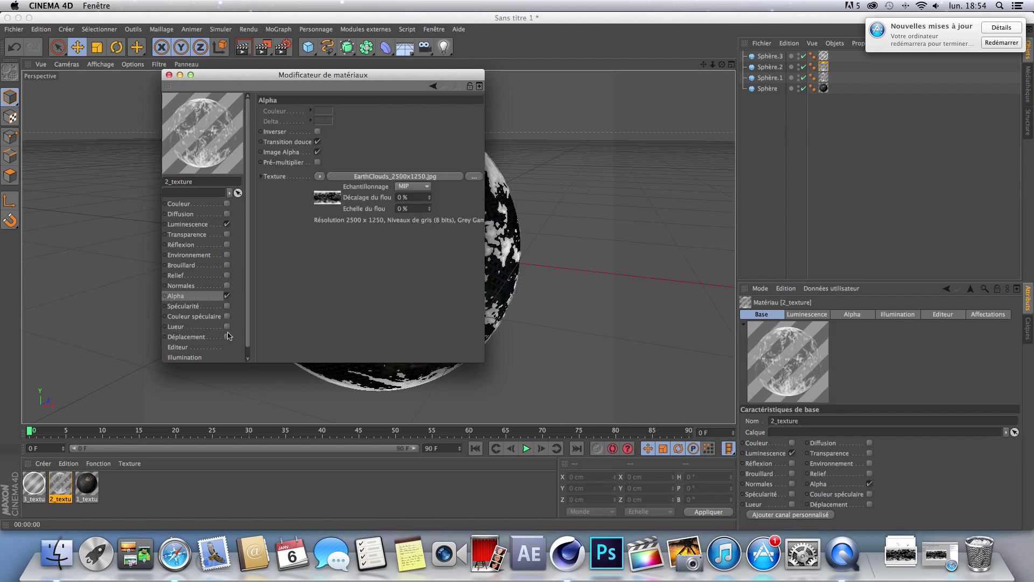
{"action": "left_click", "coordinate": [228, 326]}
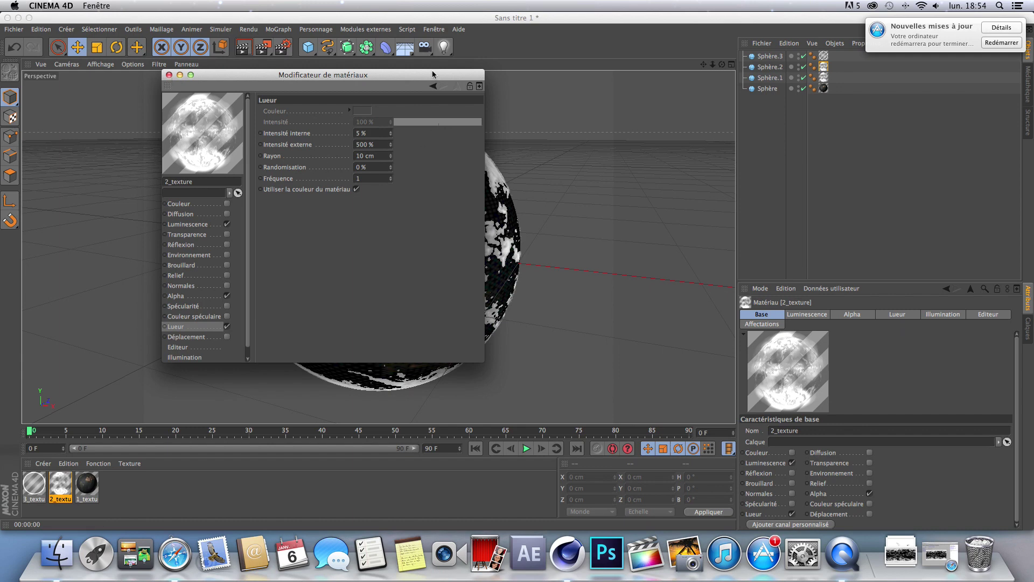
{"action": "left_click_drag", "start_coordinate": [379, 75], "coordinate": [437, 107]}
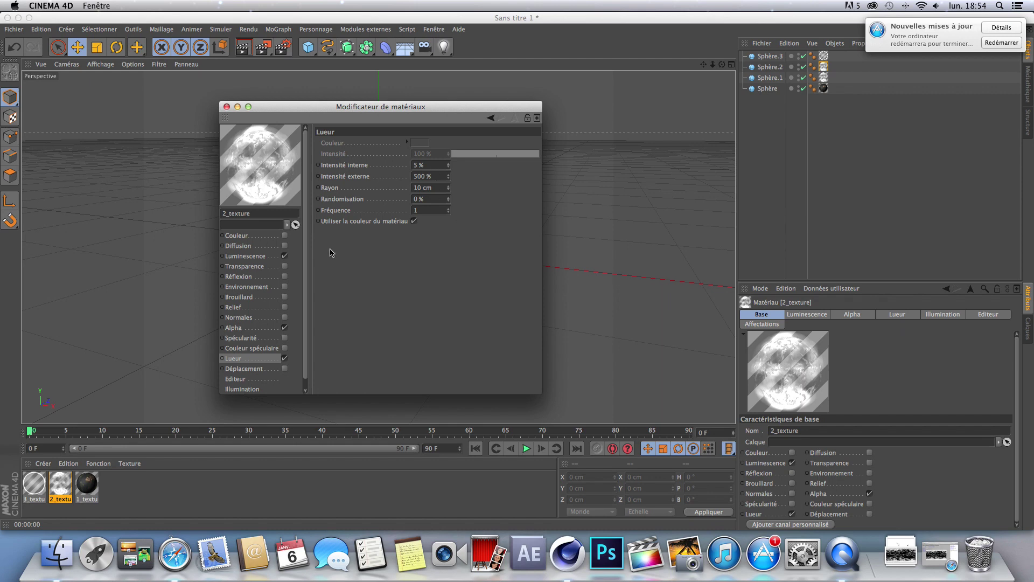
- Set the external glow intensity of 2_texture to 100% and render the active view
{"action": "left_click", "coordinate": [264, 258]}
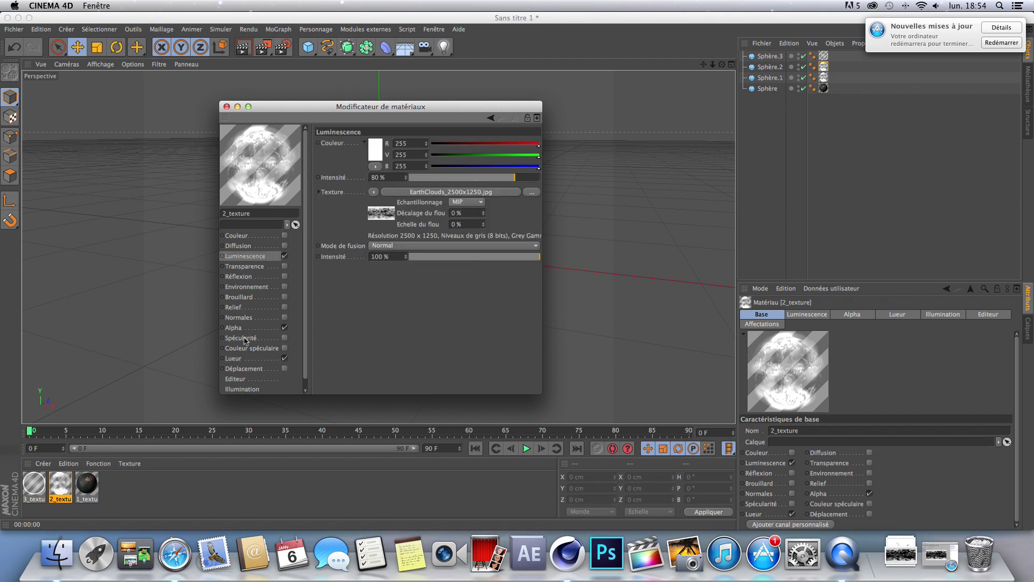
{"action": "left_click", "coordinate": [237, 359]}
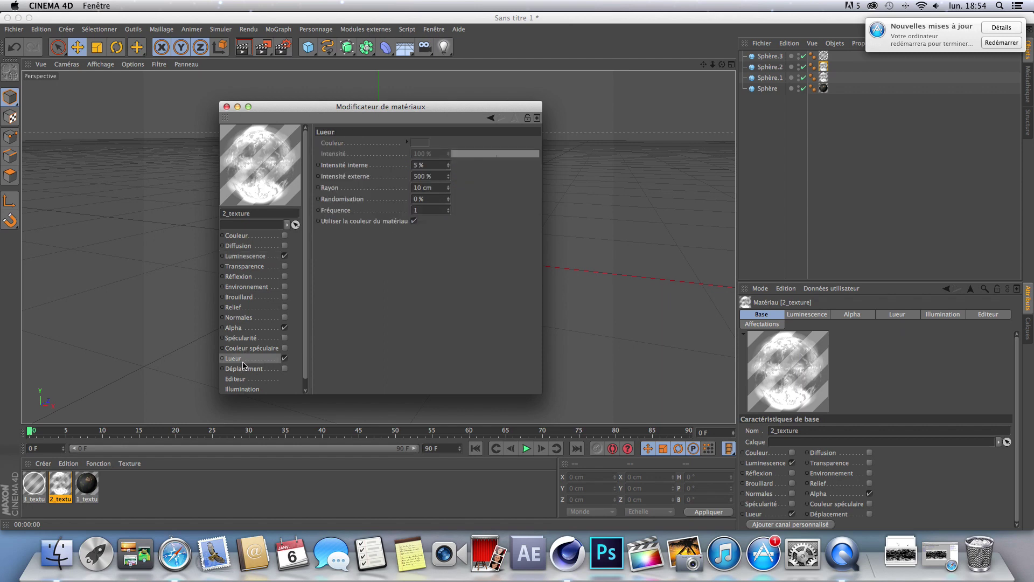
{"action": "left_click", "coordinate": [431, 176]}
{"action": "type", "text": "100"}
{"action": "key", "text": "Return"}
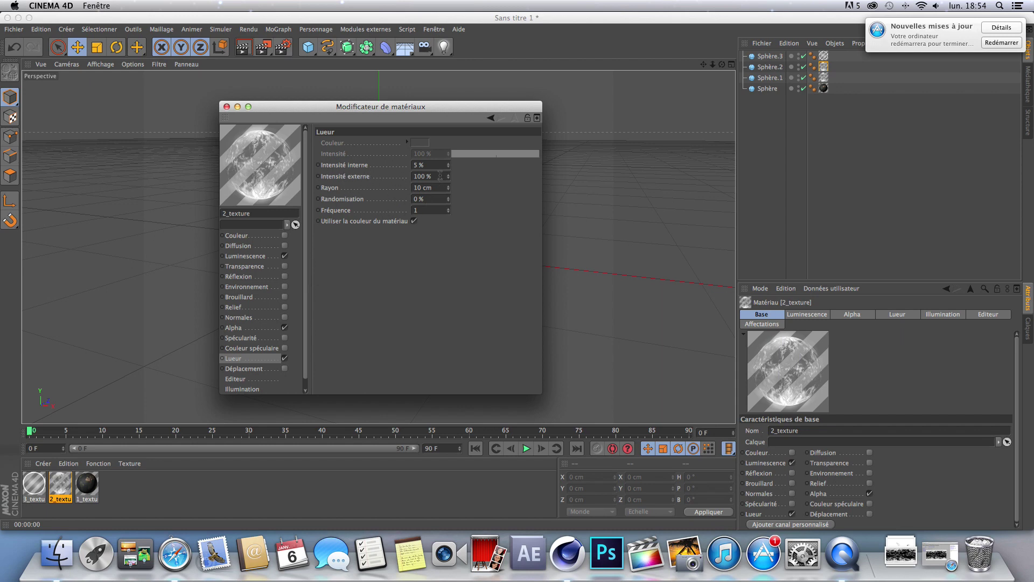
{"action": "left_click", "coordinate": [227, 106]}
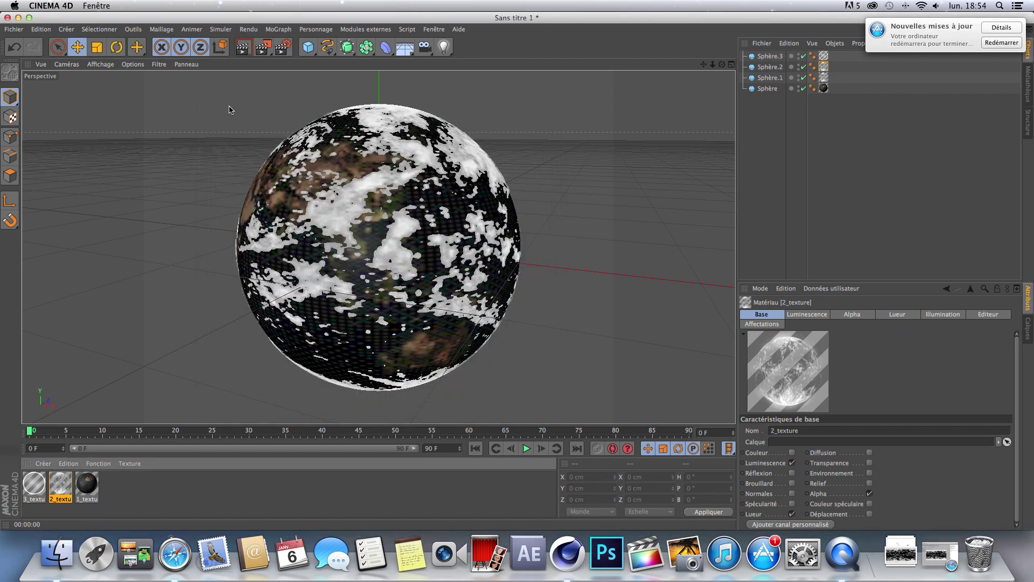
{"action": "key", "text": "super+r"}
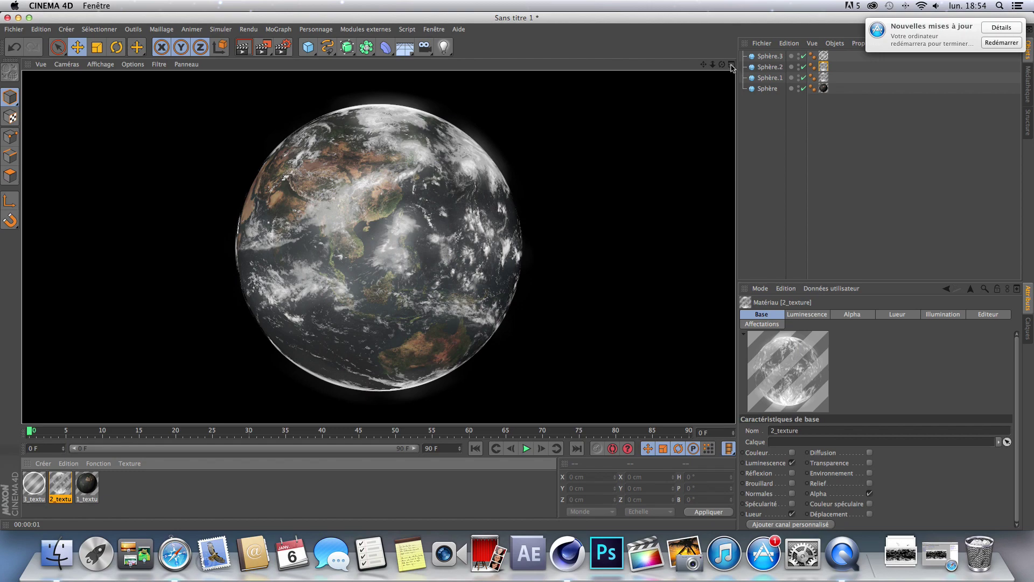
- Render a close-up of the planet in the perspective view to inspect the cloud glow
{"action": "left_click_drag", "start_coordinate": [714, 64], "coordinate": [519, 274]}
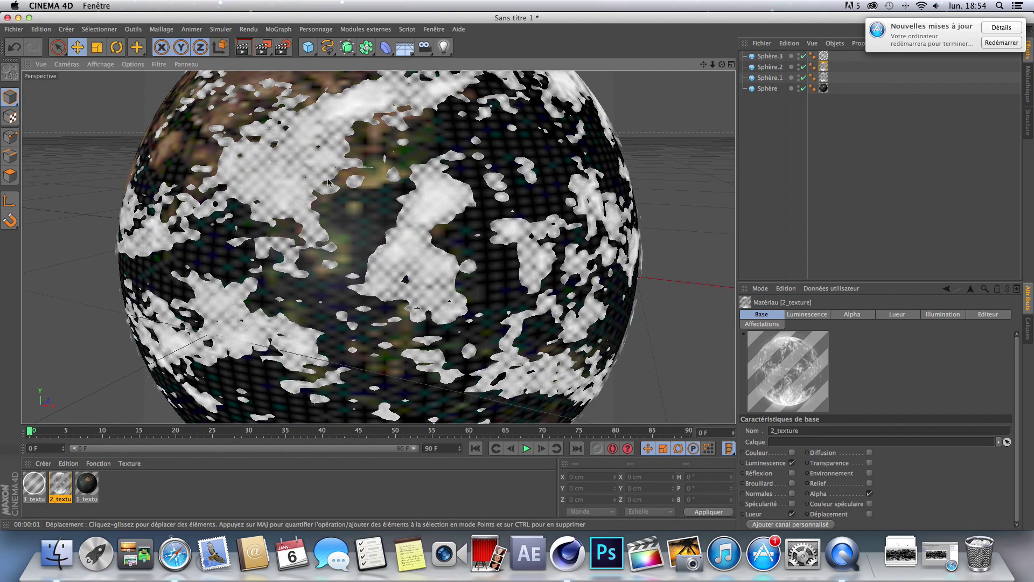
{"action": "key", "text": "super+r"}
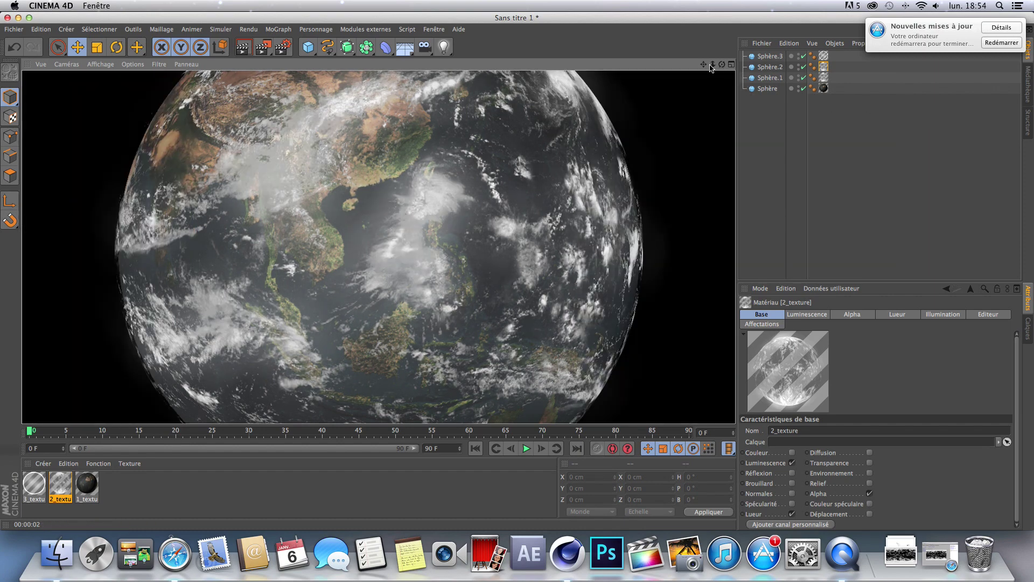
{"action": "mouse_move", "coordinate": [712, 64]}
{"action": "left_mouse_down"}
{"action": "mouse_move", "coordinate": [620, 71]}
{"action": "mouse_move", "coordinate": [711, 67]}
{"action": "left_mouse_up"}
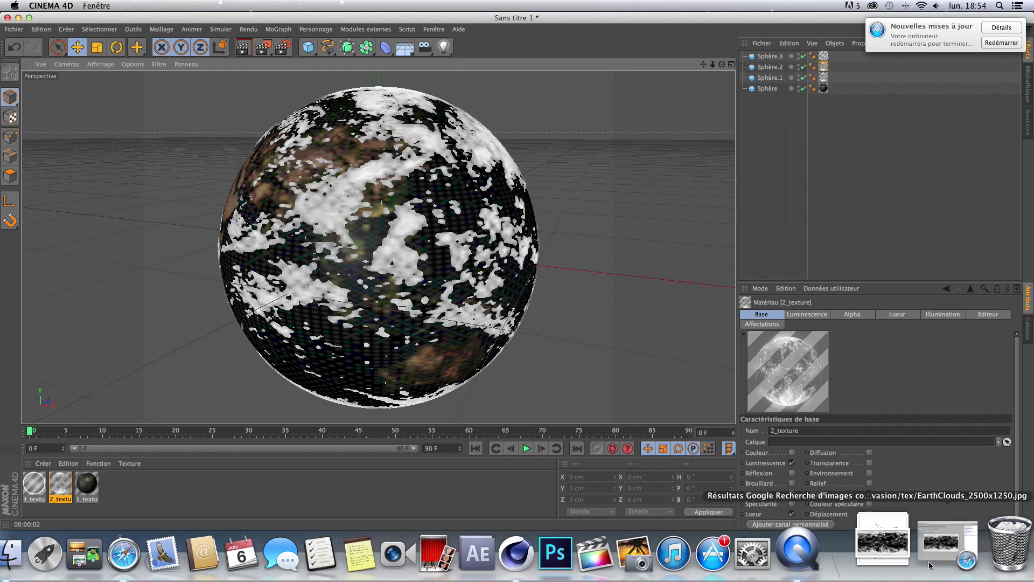
- View the reference image TUTO CREATION DE LA TERRE0090.png from the creations folder on the desktop, and return to Cinema 4D
{"action": "left_click", "coordinate": [29, 18]}
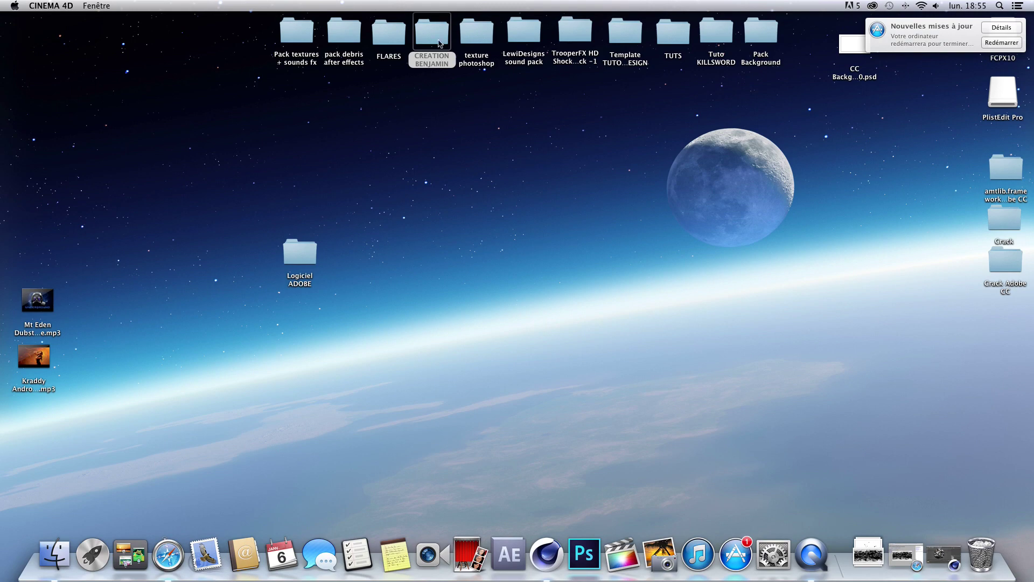
{"action": "double_click", "coordinate": [439, 43]}
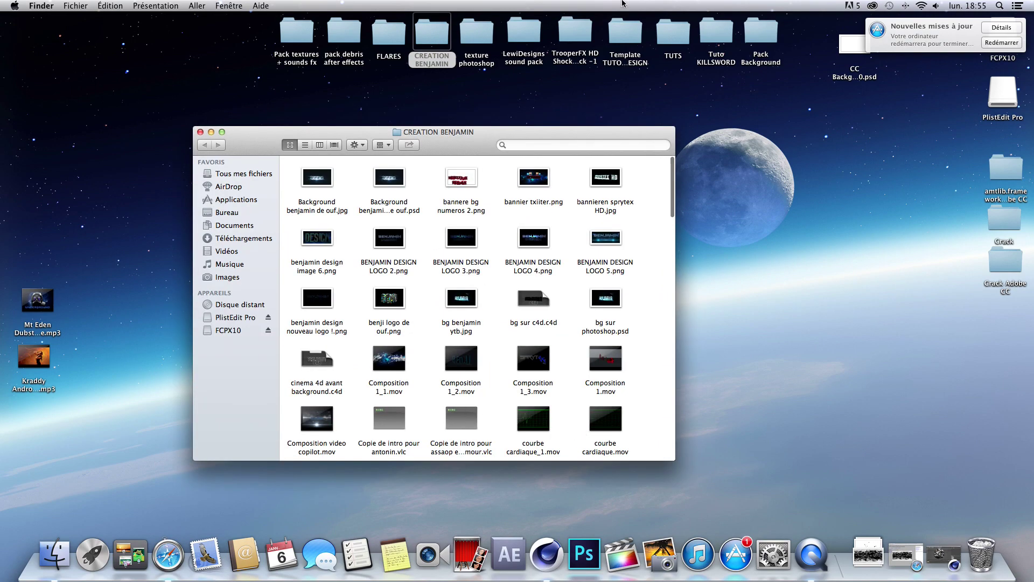
{"action": "scroll", "coordinate": [614, 165], "scroll_direction": "down", "scroll_amount": 15}
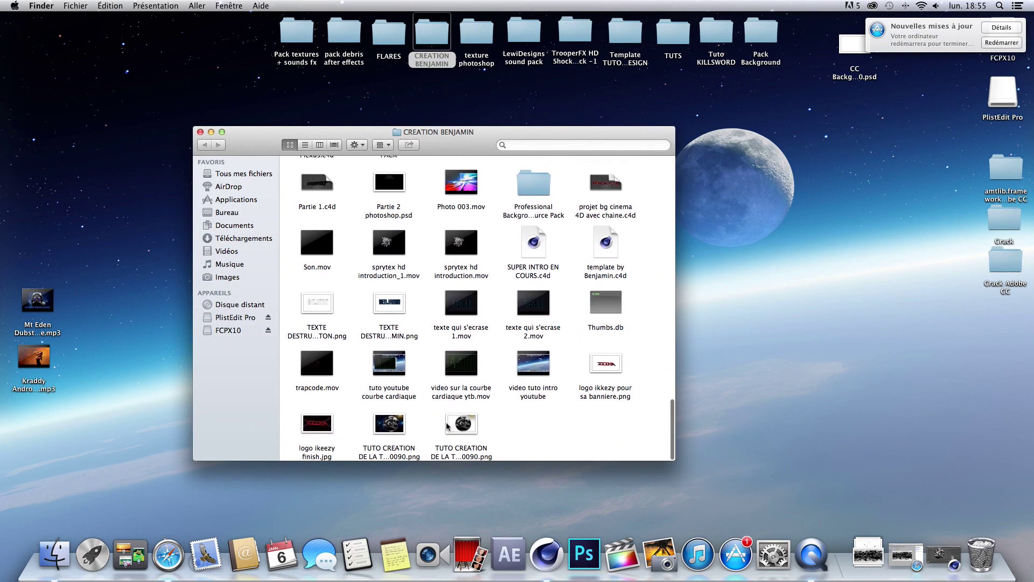
{"action": "left_click", "coordinate": [402, 427]}
{"action": "double_click", "coordinate": [401, 427]}
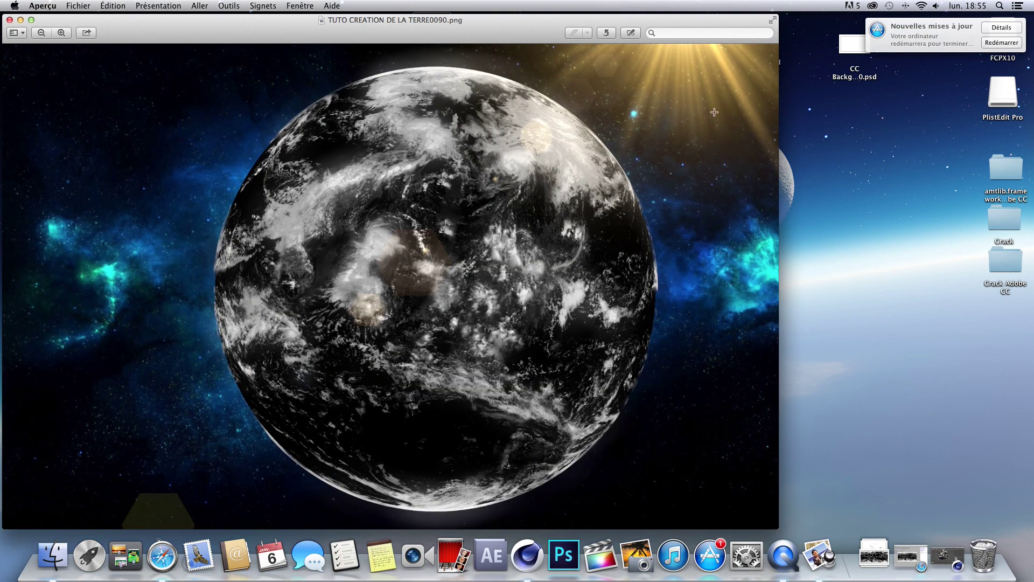
{"action": "left_click", "coordinate": [9, 20]}
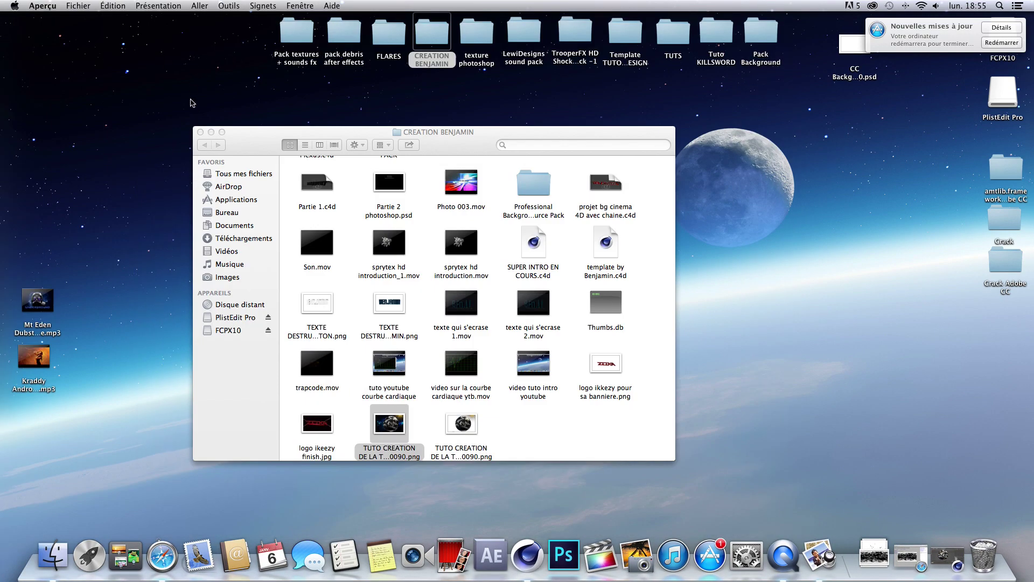
{"action": "left_click", "coordinate": [210, 132]}
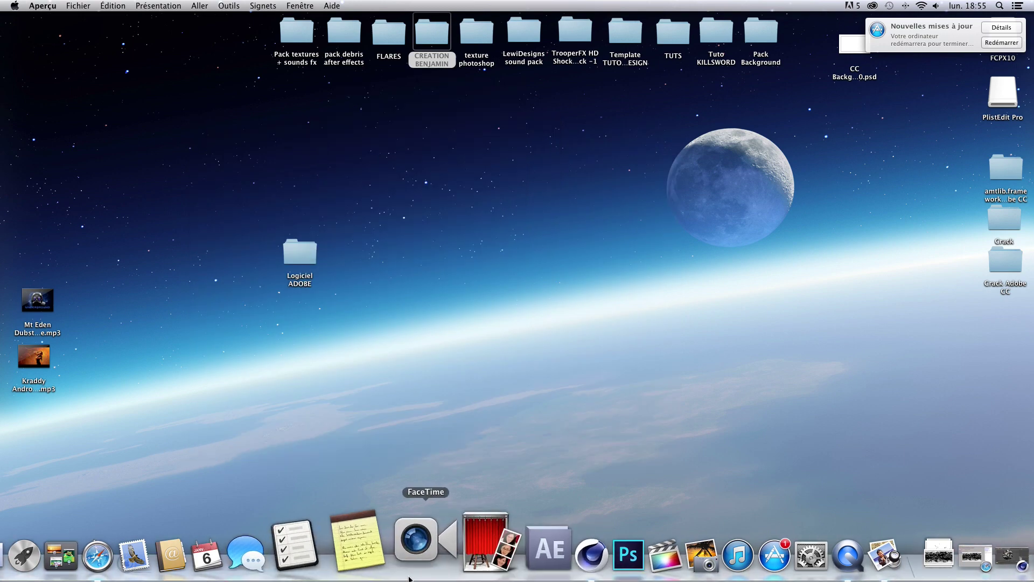
{"action": "left_click", "coordinate": [528, 555]}
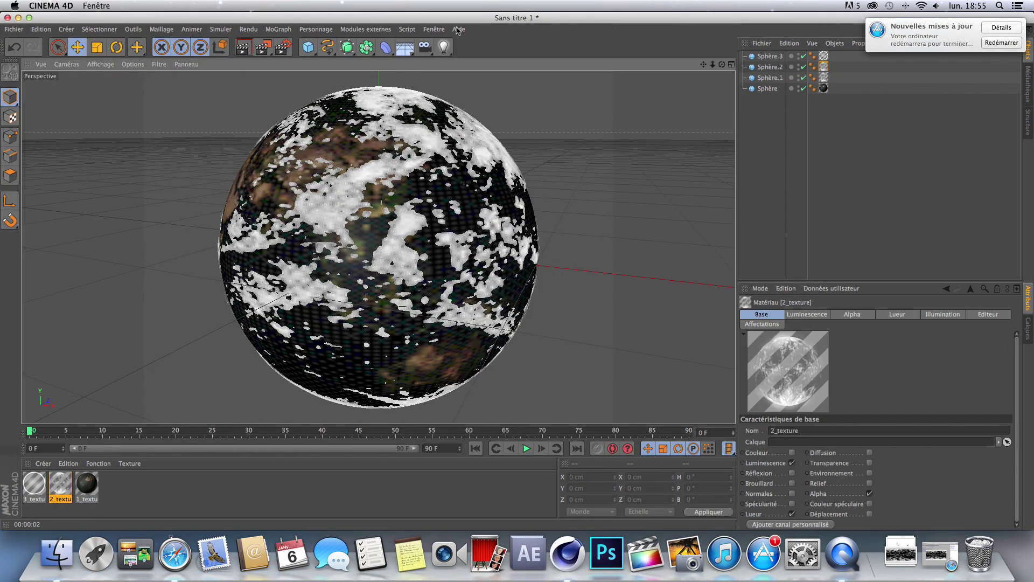
- Add a light with the Soleil 1 lens glow and Etoile 1 lens reflection, and render the active view
{"action": "left_click_drag", "start_coordinate": [445, 47], "coordinate": [474, 52]}
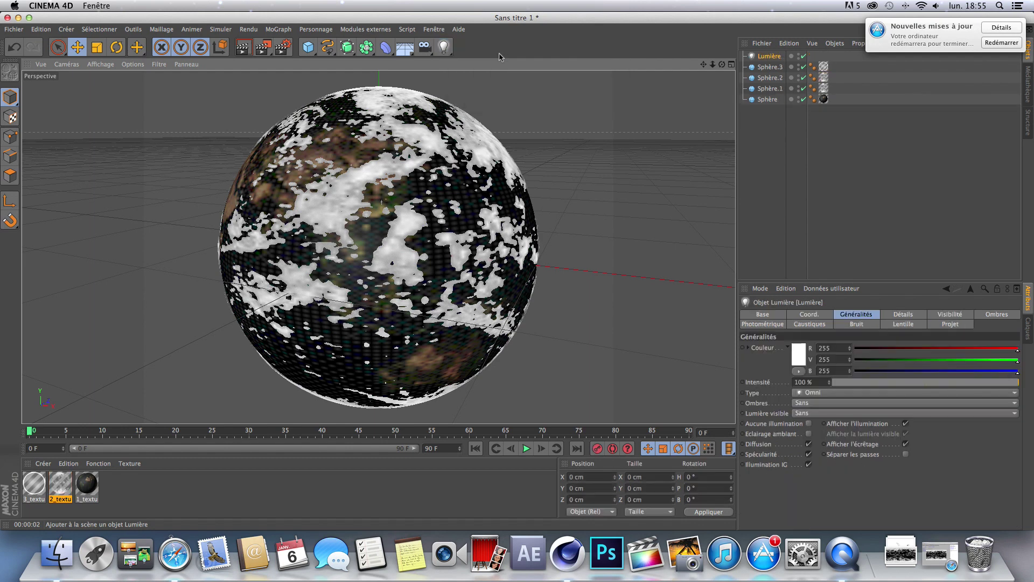
{"action": "left_click", "coordinate": [908, 325]}
{"action": "left_click", "coordinate": [864, 408]}
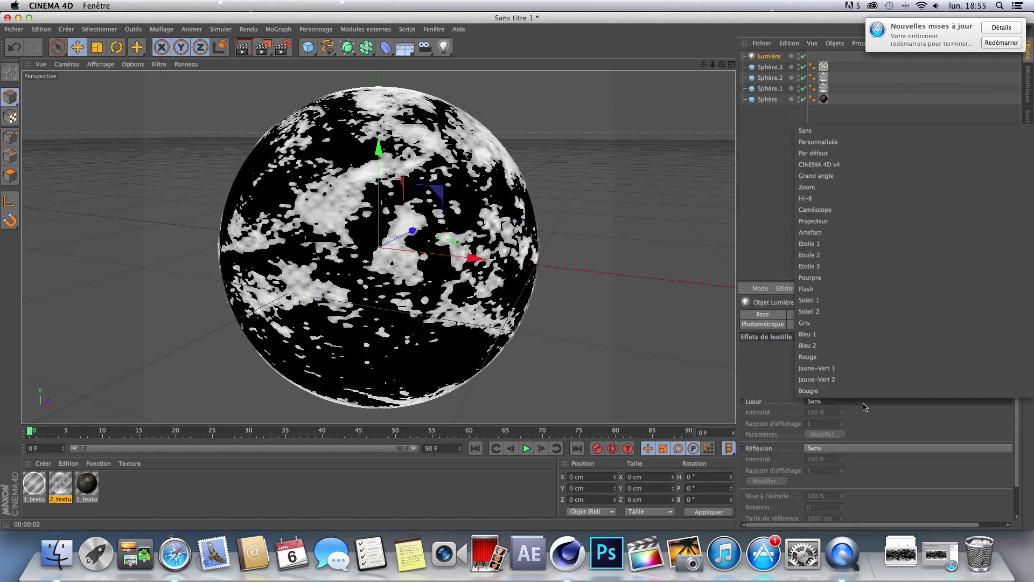
{"action": "left_click", "coordinate": [818, 300]}
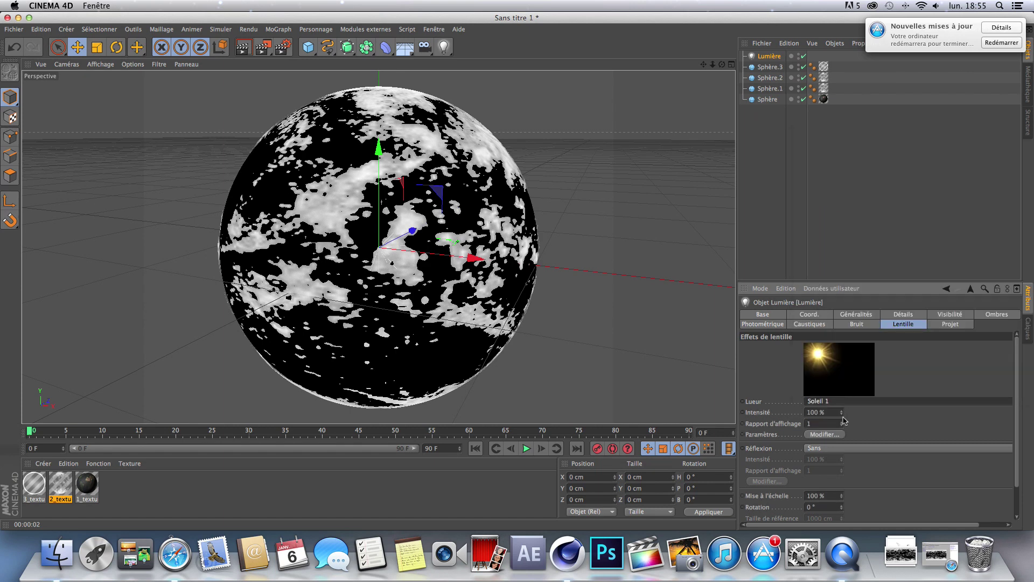
{"action": "left_click", "coordinate": [822, 449]}
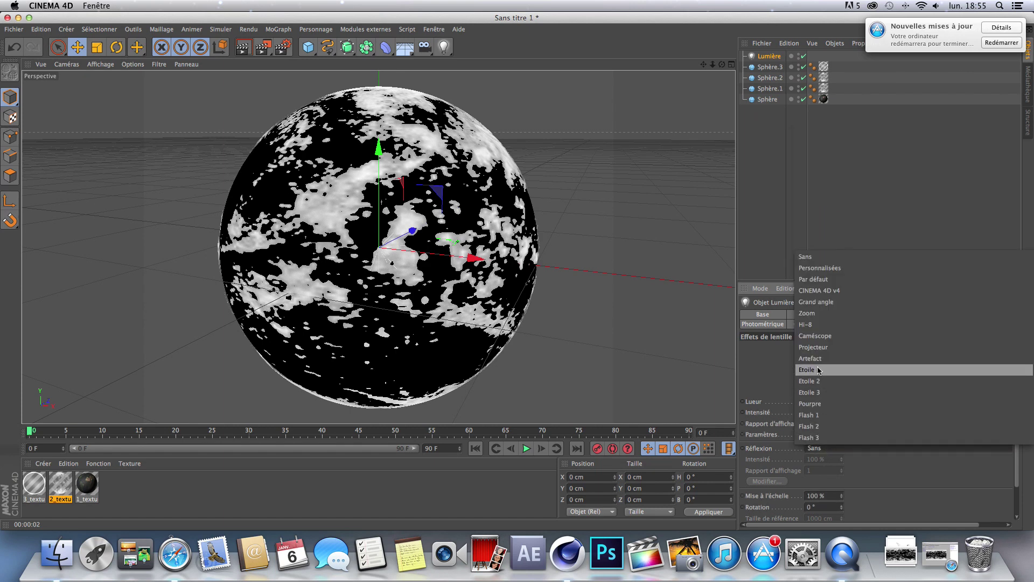
{"action": "left_click", "coordinate": [808, 366]}
{"action": "left_click", "coordinate": [244, 47]}
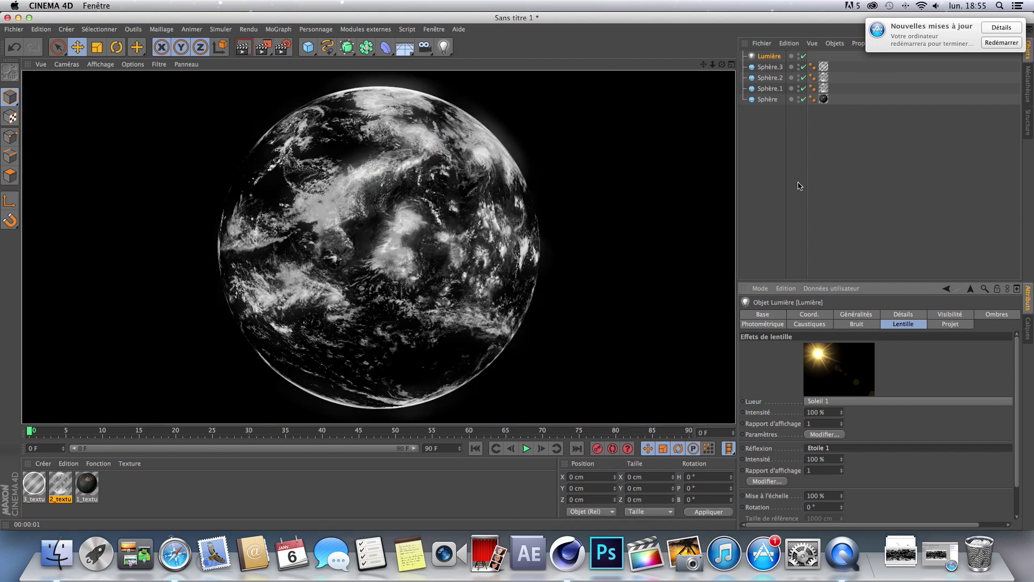
- Move the light to about X 183 cm and Y 134 cm, and render a wider perspective view that includes it
{"action": "middle_click", "coordinate": [700, 336]}
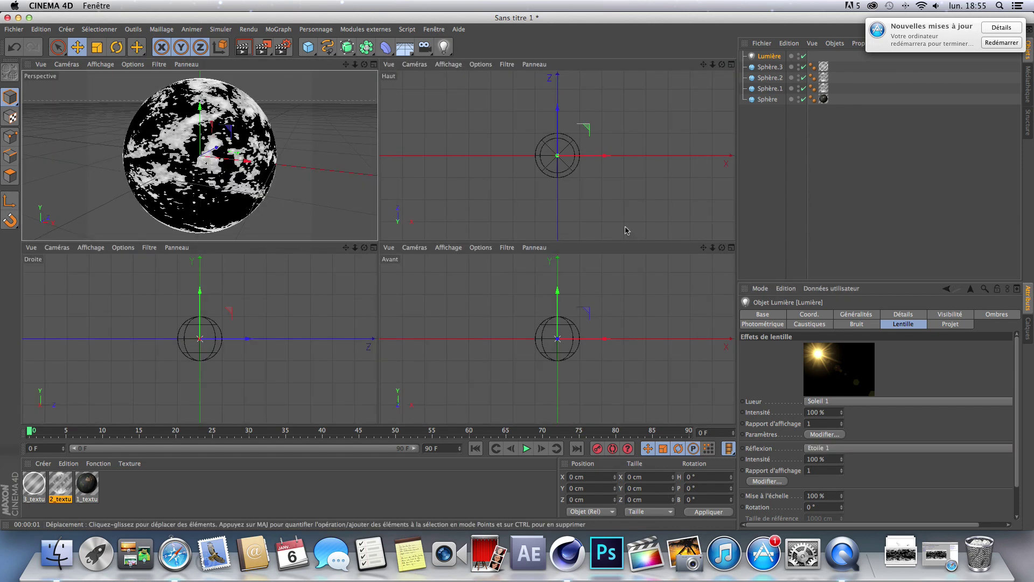
{"action": "left_click_drag", "start_coordinate": [601, 156], "coordinate": [641, 160]}
{"action": "left_click_drag", "start_coordinate": [597, 303], "coordinate": [595, 268]}
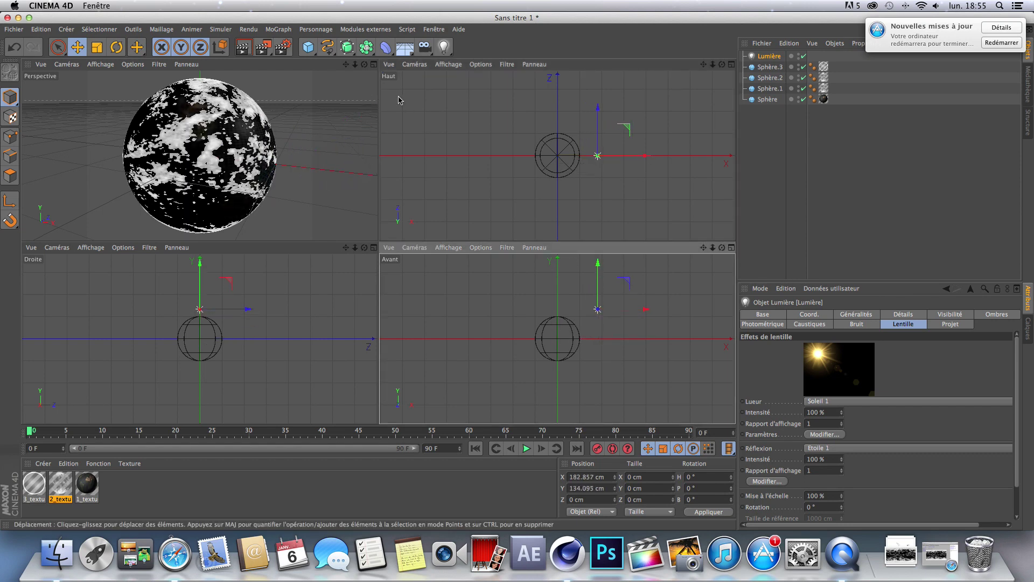
{"action": "middle_click", "coordinate": [371, 79]}
{"action": "left_click", "coordinate": [243, 47]}
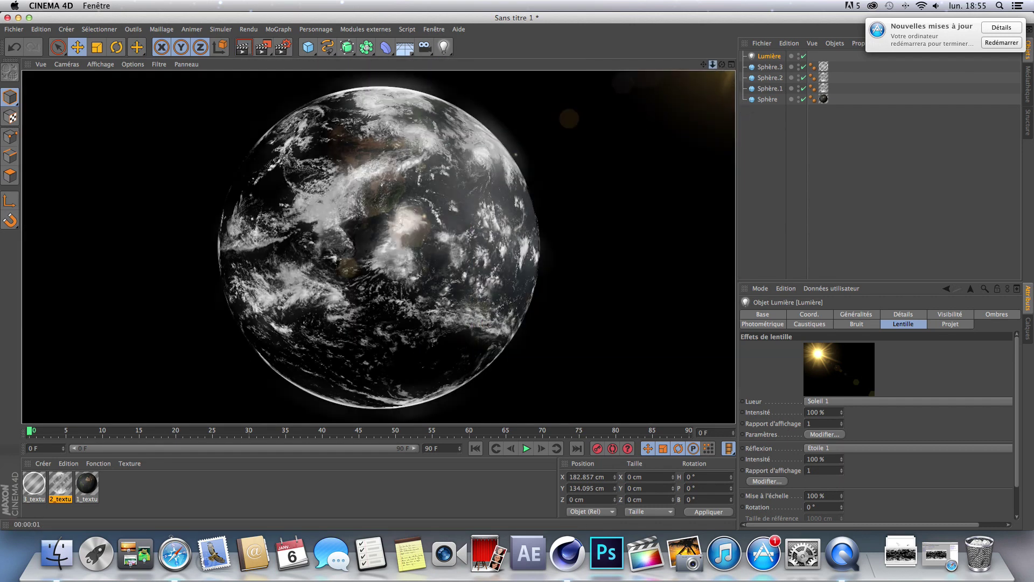
{"action": "left_click_drag", "start_coordinate": [713, 64], "coordinate": [709, 68]}
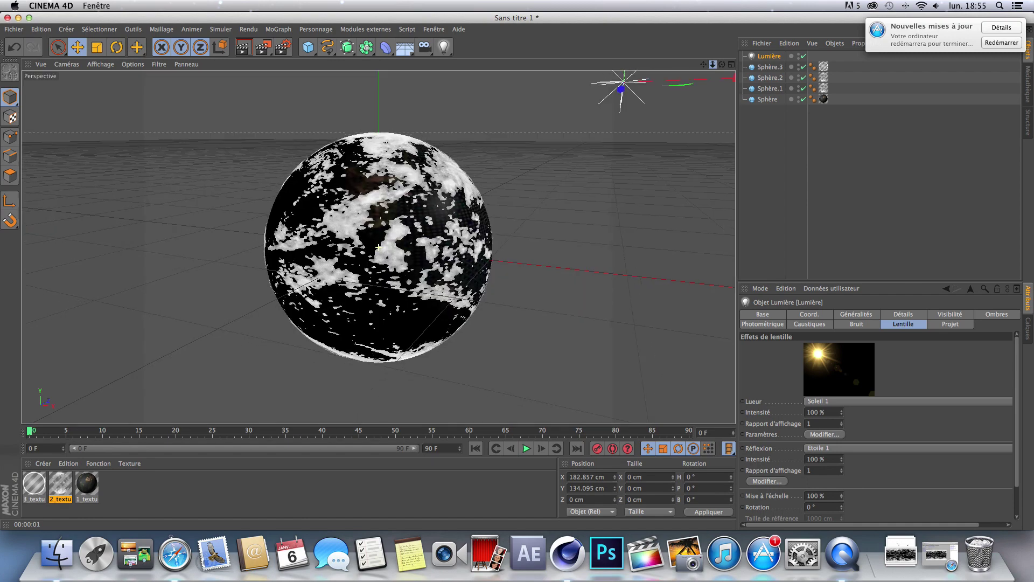
{"action": "left_click", "coordinate": [251, 50]}
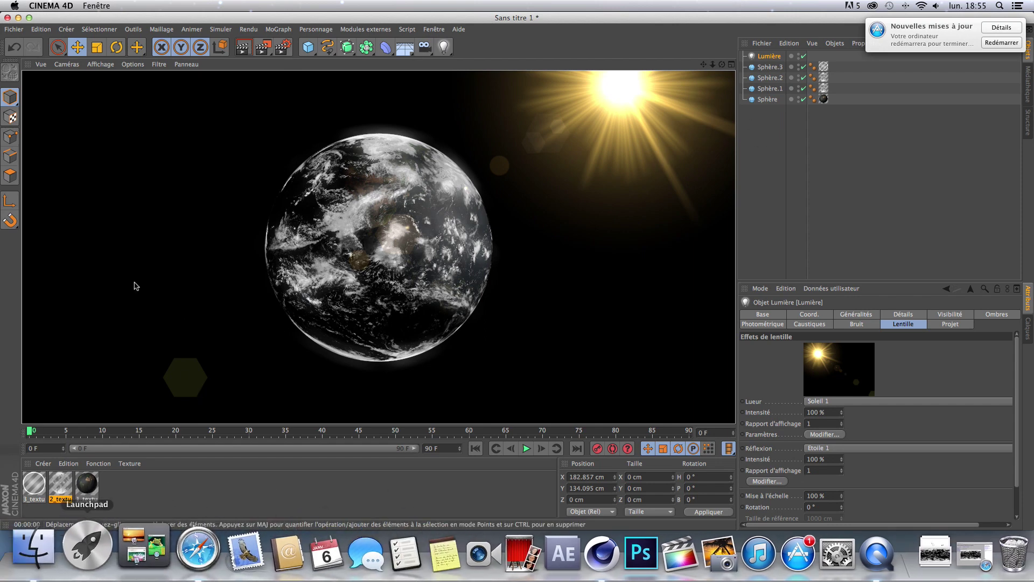
- Compare the sunlit render with the reference image TUTO CREATION DE LA TERRE0090.png, and switch back to Cinema 4D
{"action": "left_click", "coordinate": [18, 17]}
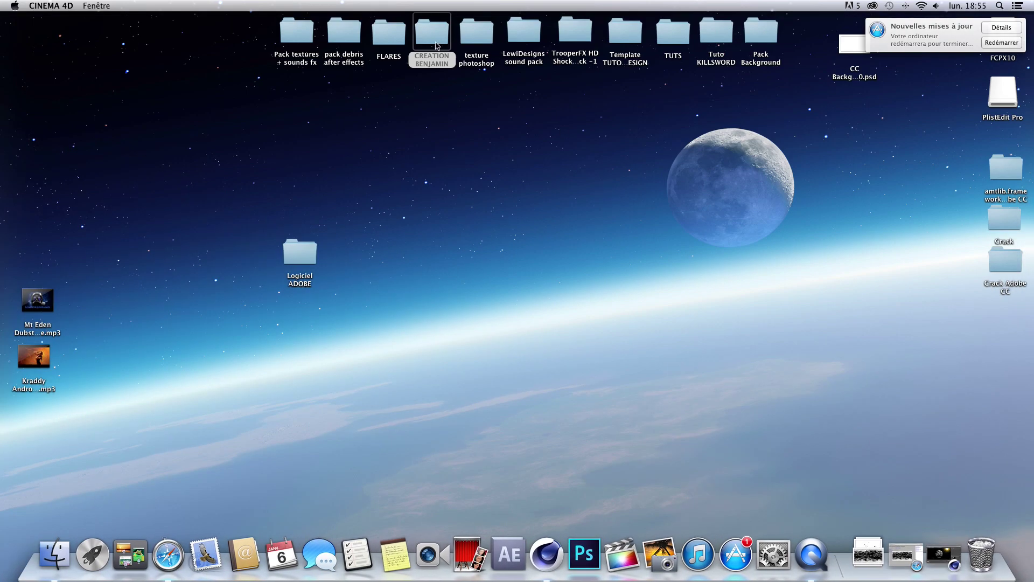
{"action": "double_click", "coordinate": [436, 45]}
{"action": "double_click", "coordinate": [400, 425]}
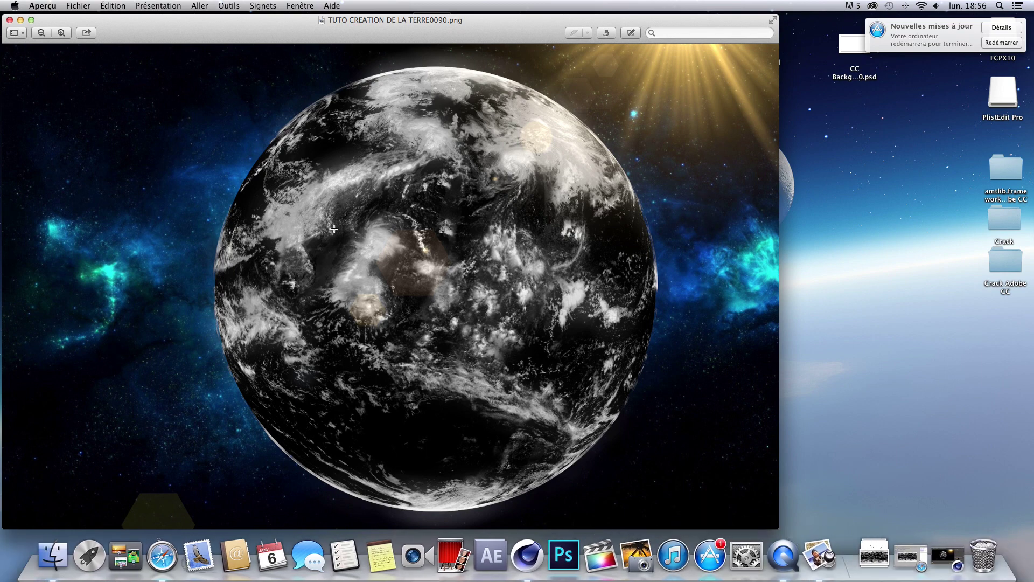
{"action": "left_click", "coordinate": [11, 21]}
{"action": "left_click", "coordinate": [205, 128]}
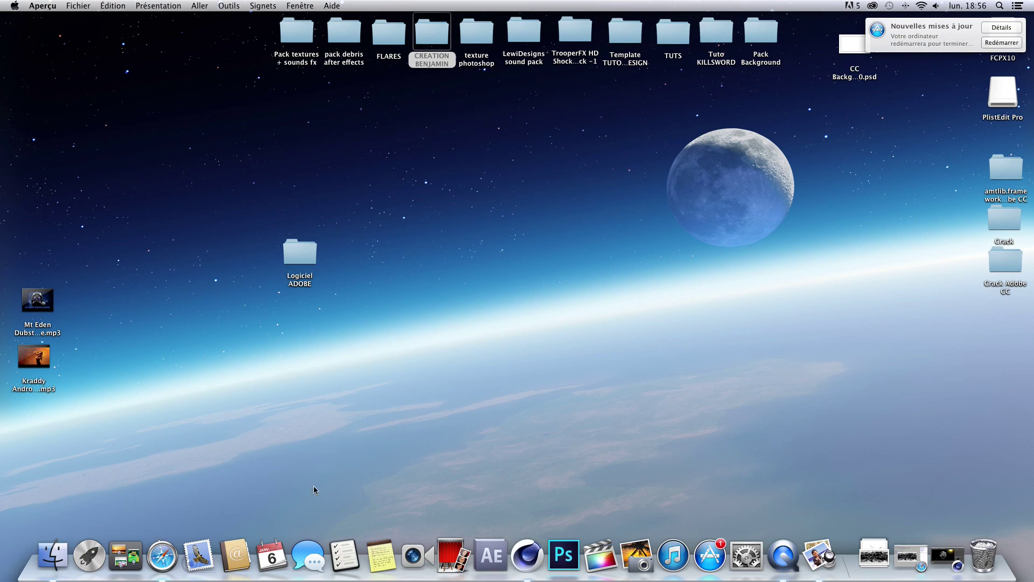
{"action": "left_click", "coordinate": [156, 543]}
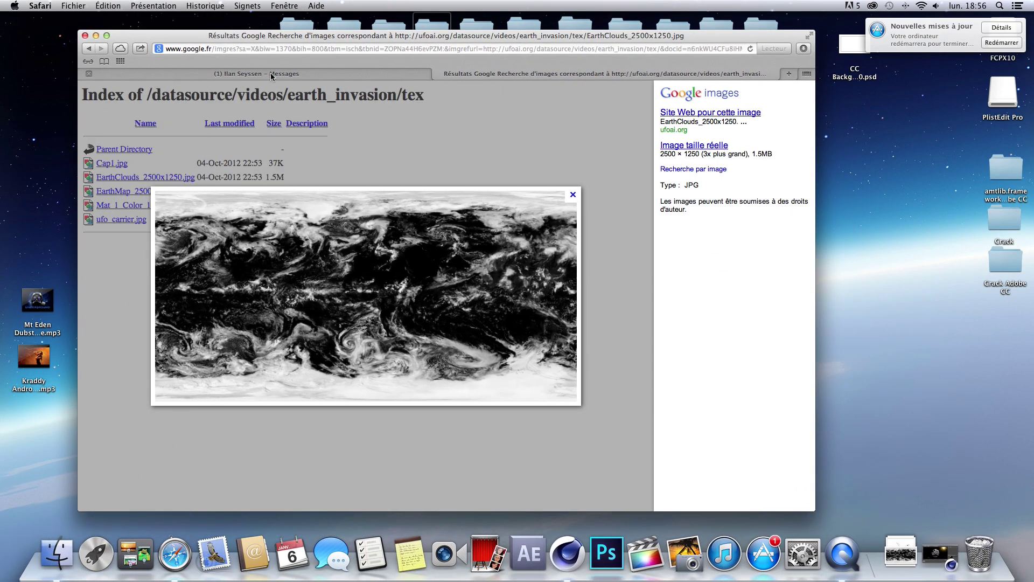
{"action": "left_click", "coordinate": [98, 39]}
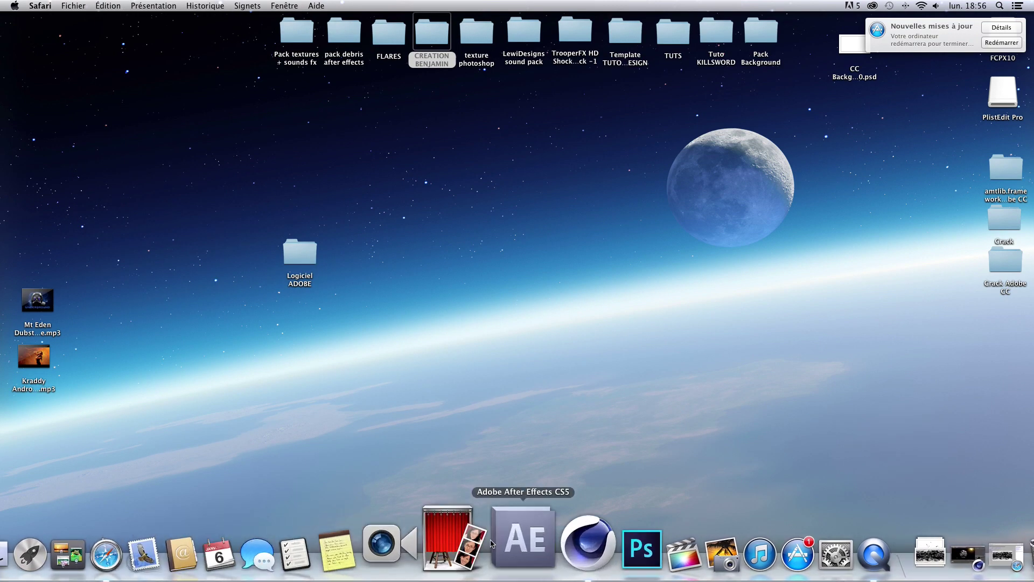
{"action": "left_click", "coordinate": [547, 552]}
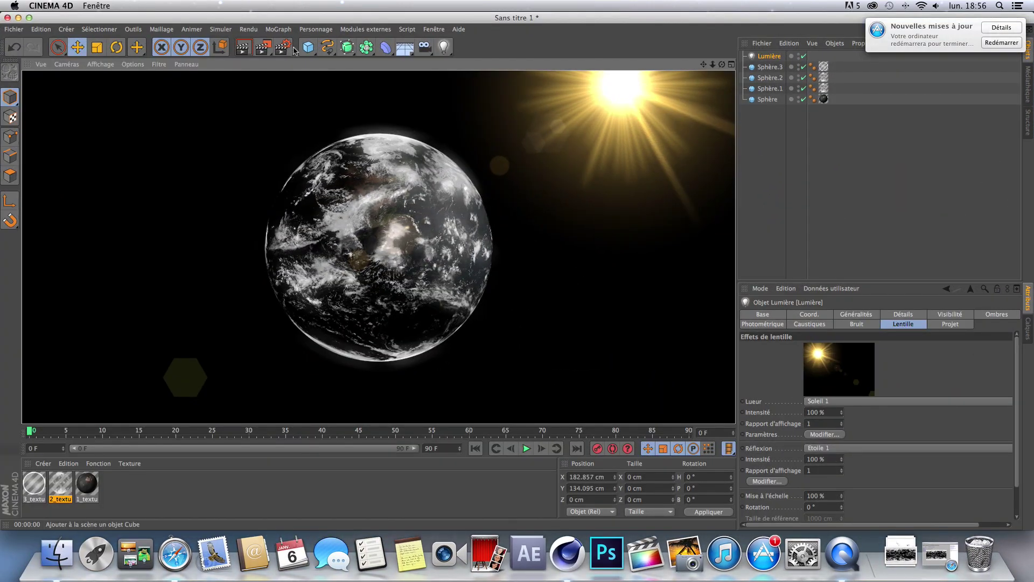
- Add an Arrière plan object to the scene
{"action": "left_click", "coordinate": [710, 163]}
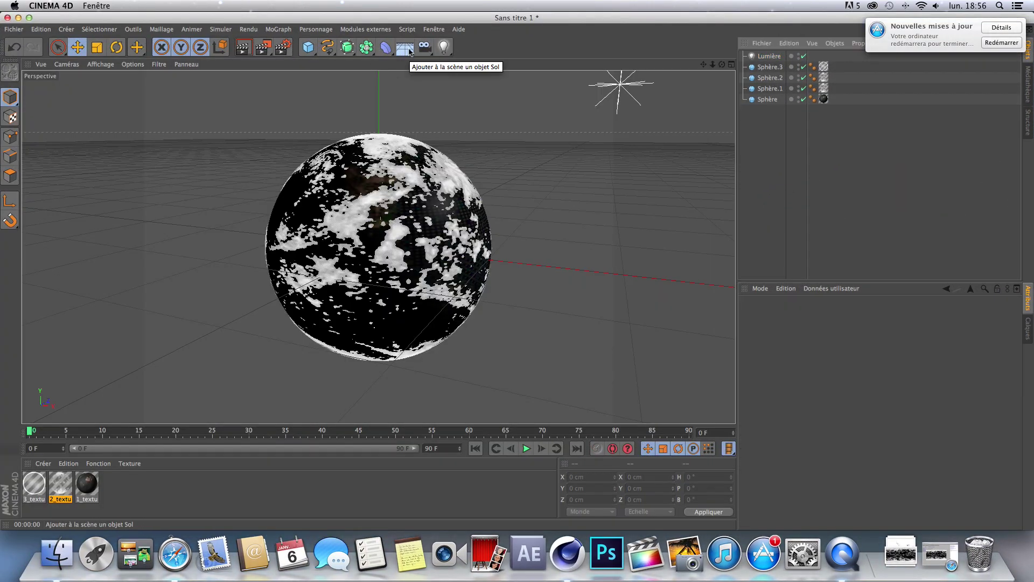
{"action": "left_click", "coordinate": [410, 52]}
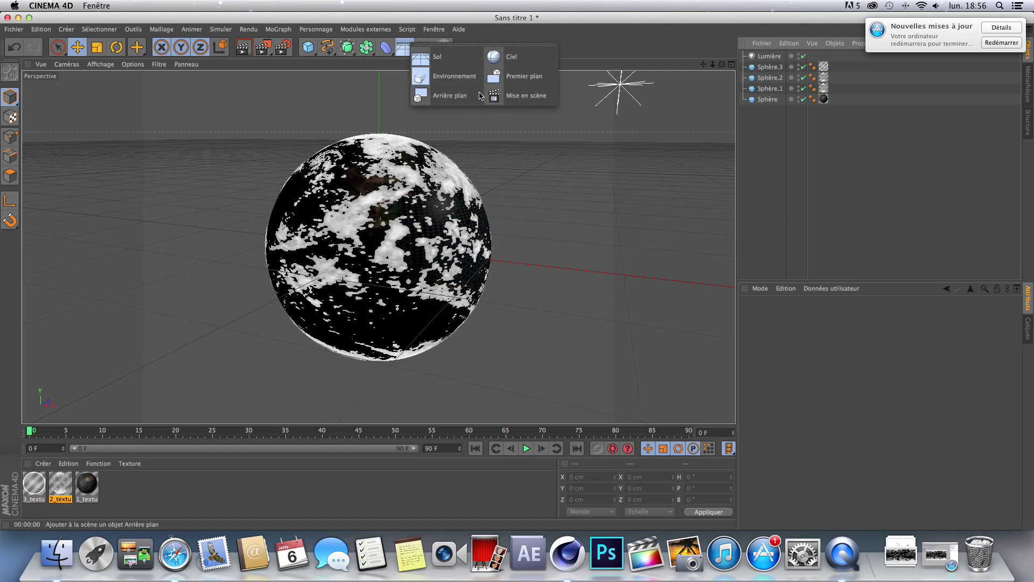
{"action": "left_click", "coordinate": [447, 96]}
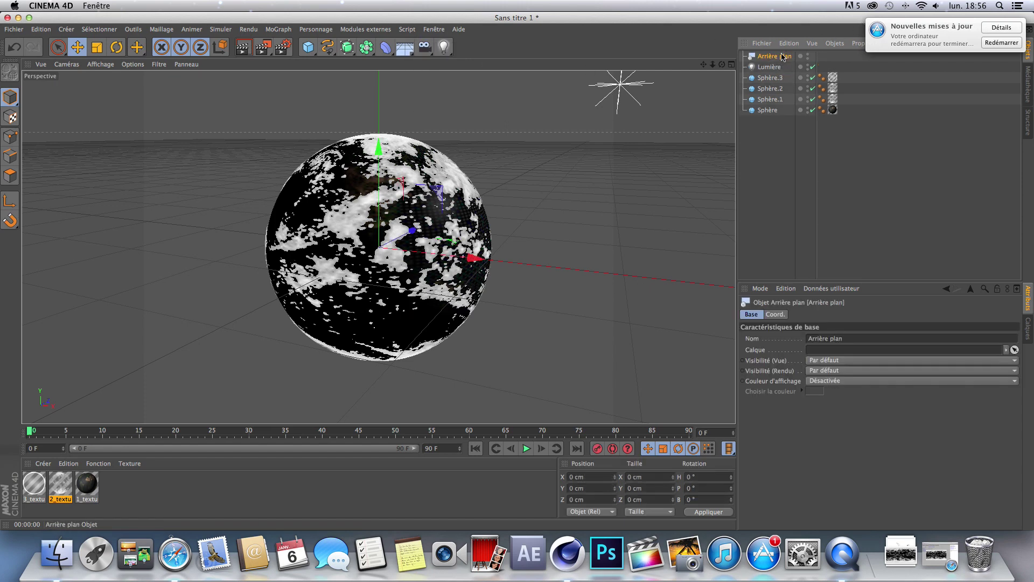
- Create a new material and load espace.jpg as its Couleur texture without copying the image to the project location
{"action": "double_click", "coordinate": [123, 487]}
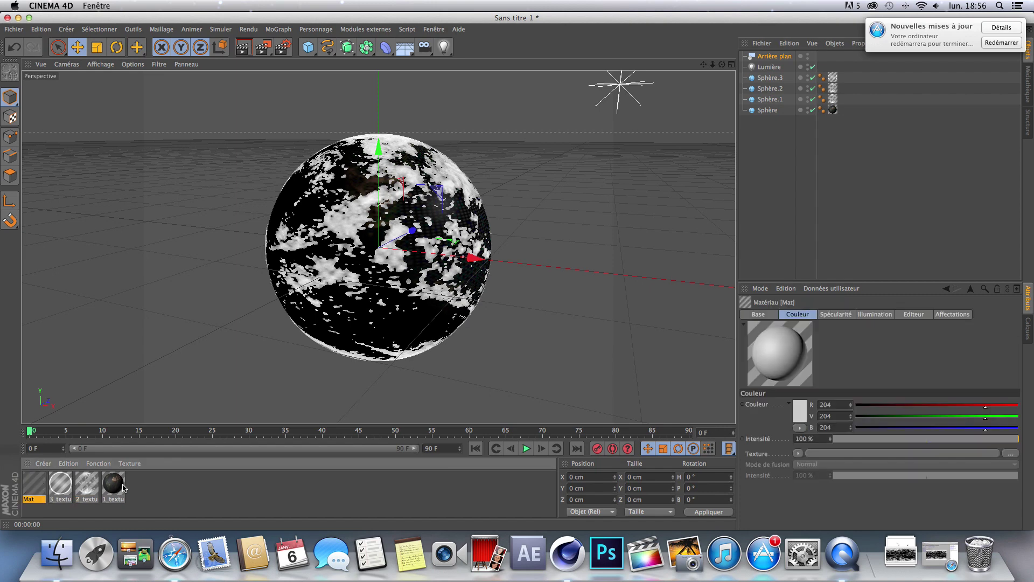
{"action": "double_click", "coordinate": [35, 485]}
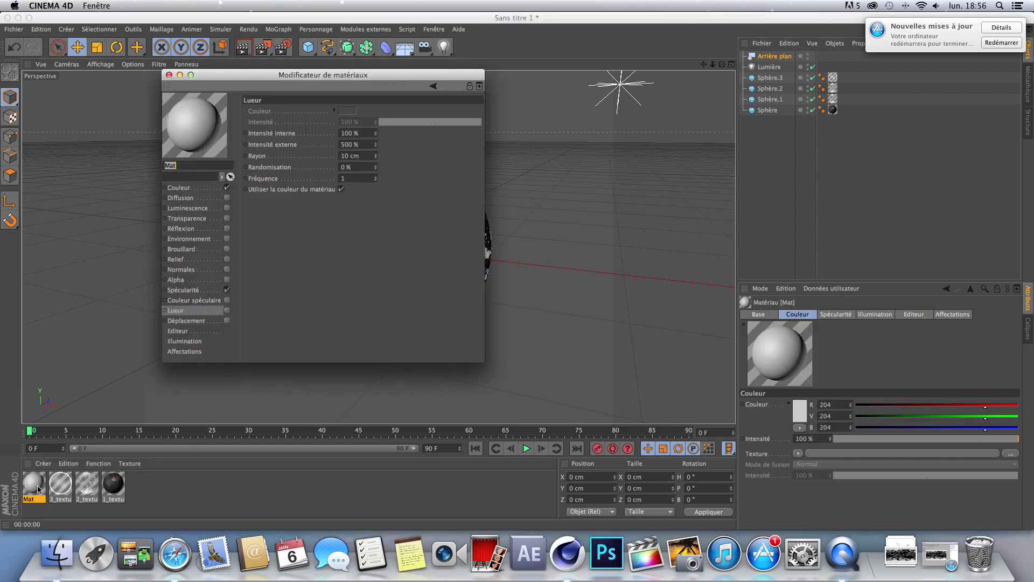
{"action": "left_click", "coordinate": [179, 188]}
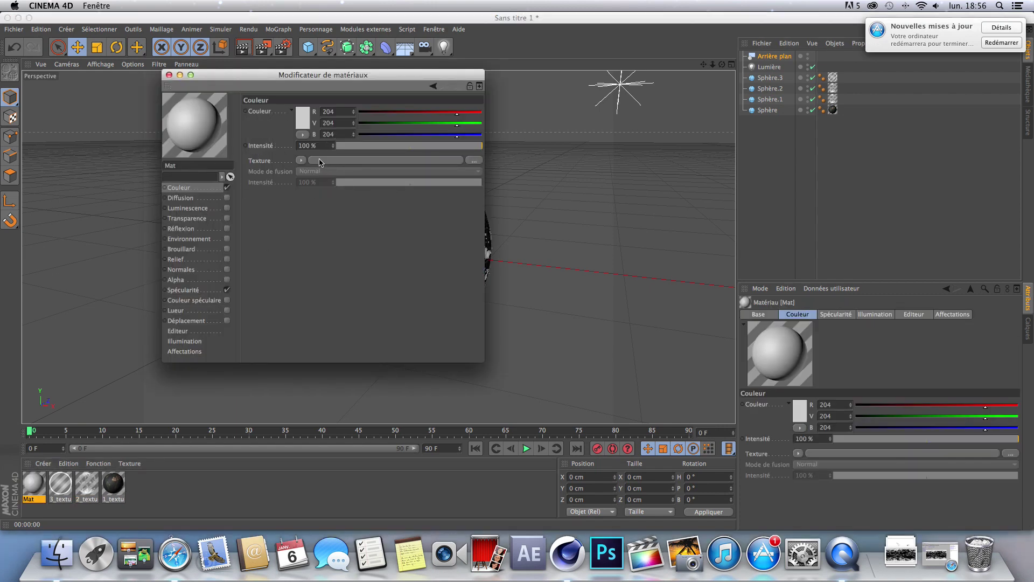
{"action": "left_click", "coordinate": [301, 160]}
{"action": "left_click", "coordinate": [321, 181]}
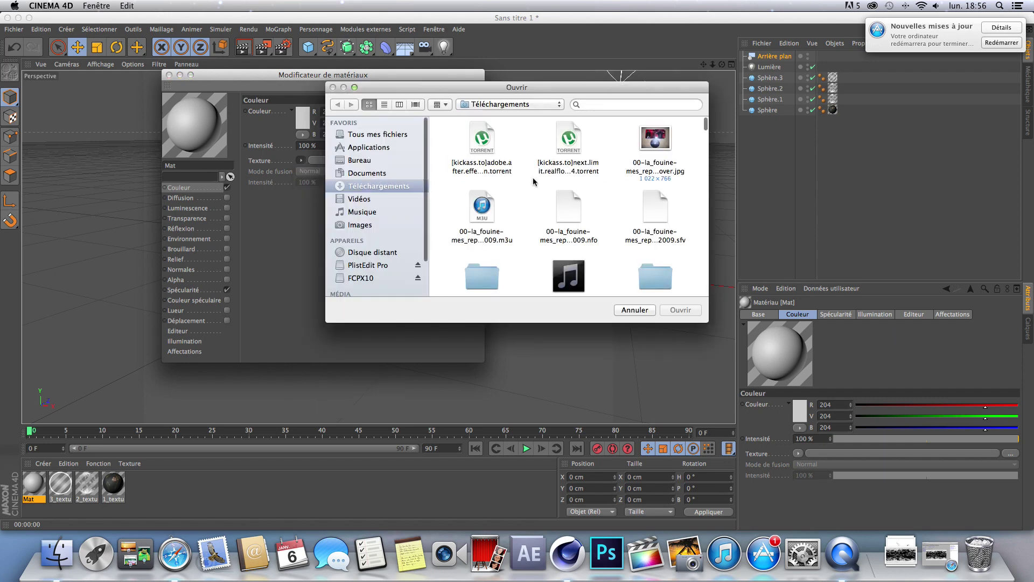
{"action": "left_click", "coordinate": [617, 105]}
{"action": "type", "text": "espace"}
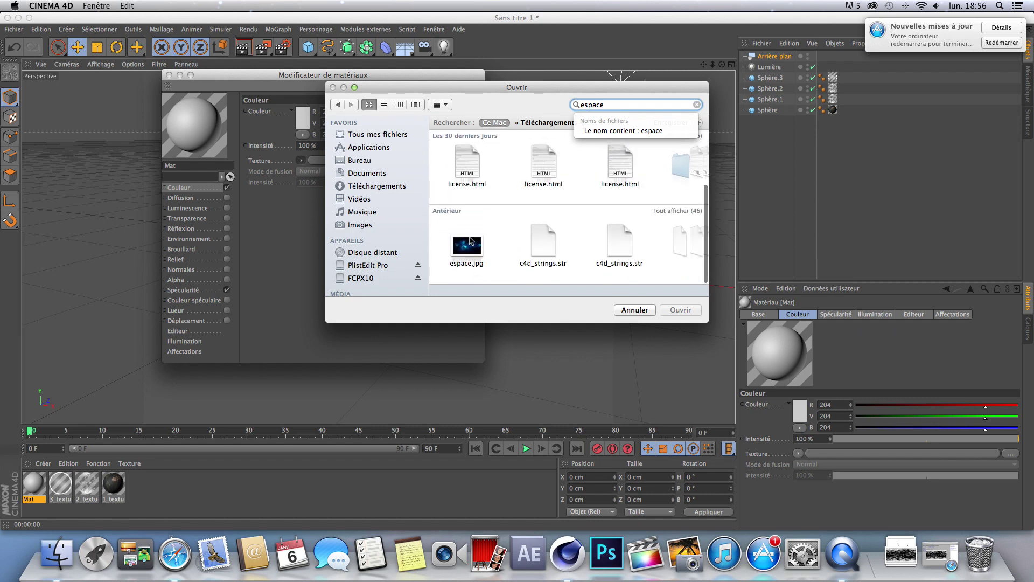
{"action": "left_click", "coordinate": [468, 253]}
{"action": "left_click", "coordinate": [680, 318]}
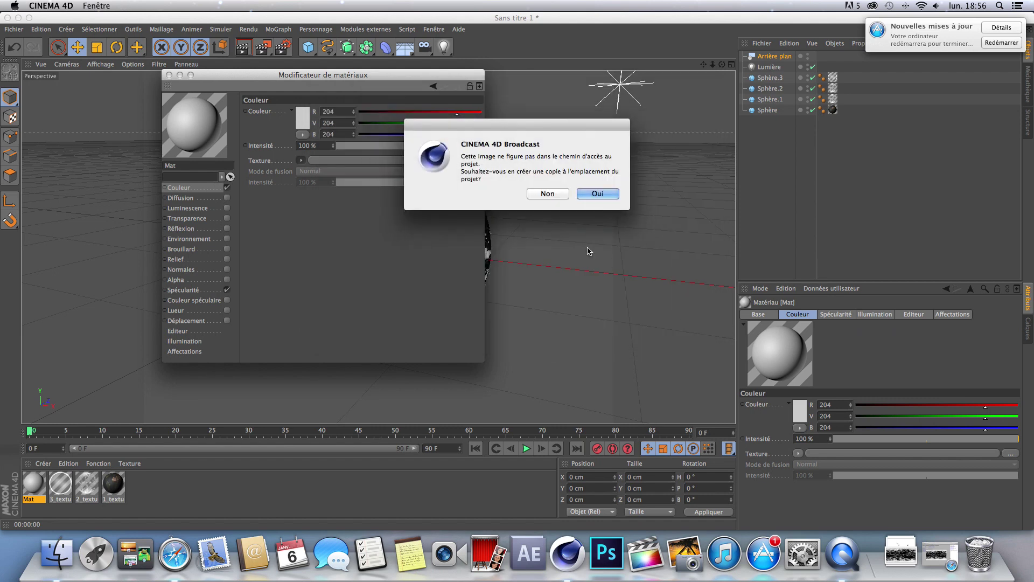
{"action": "left_click", "coordinate": [550, 194]}
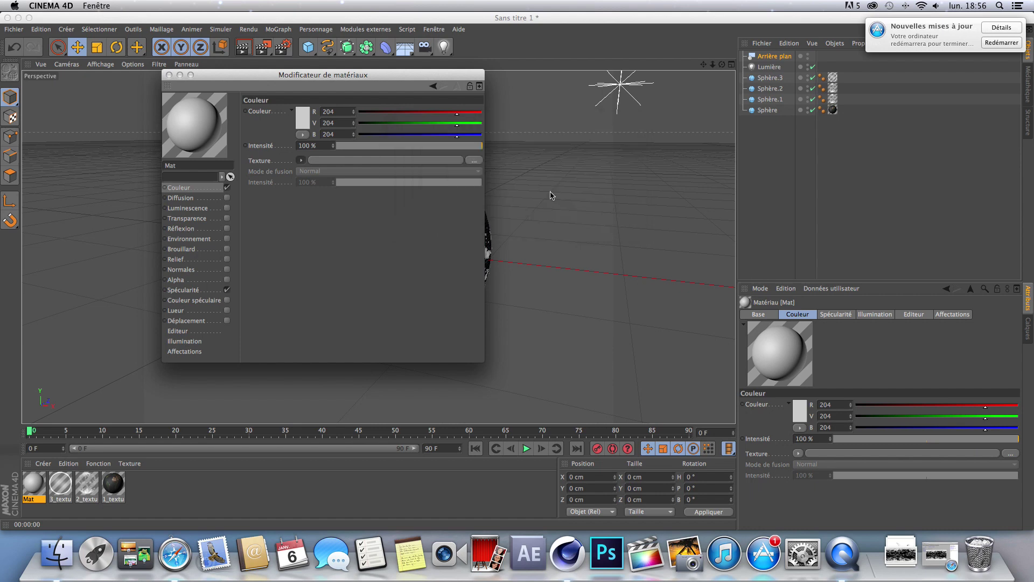
{"action": "left_click", "coordinate": [169, 75]}
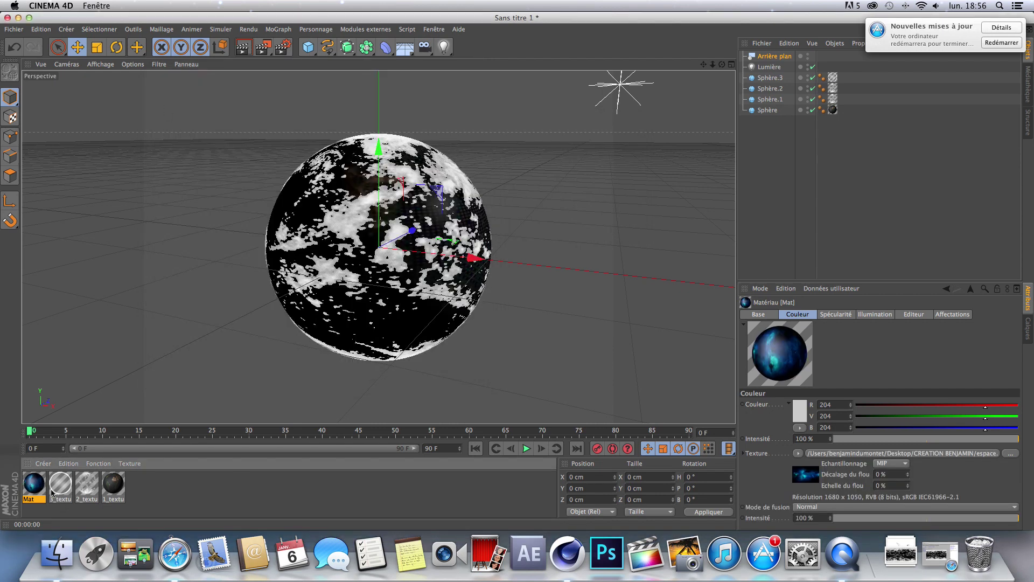
- Apply the space material to the Arrière plan object, and render the perspective view framed closer on the planet
{"action": "left_click_drag", "start_coordinate": [52, 492], "coordinate": [781, 56]}
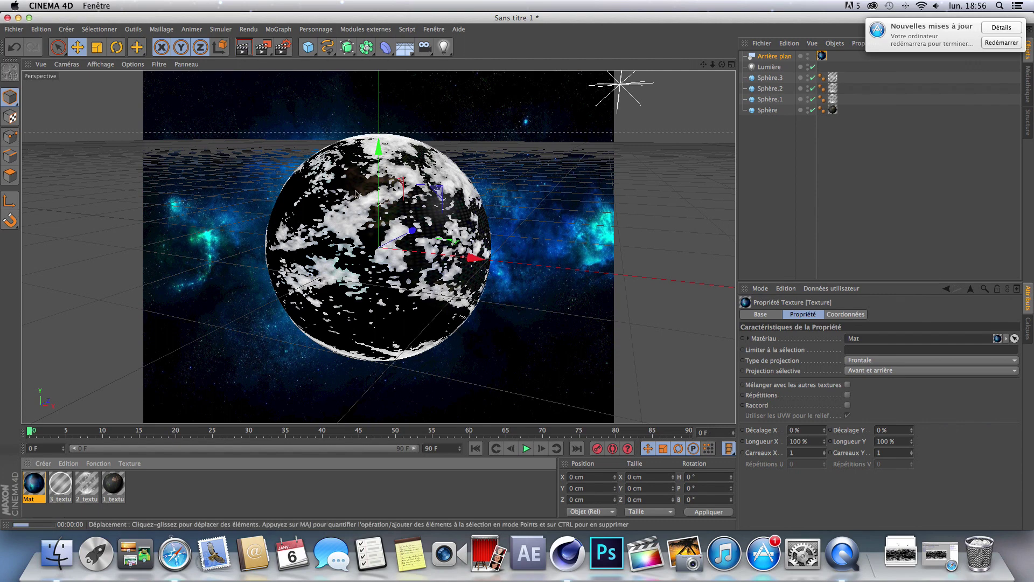
{"action": "key", "text": "super+r"}
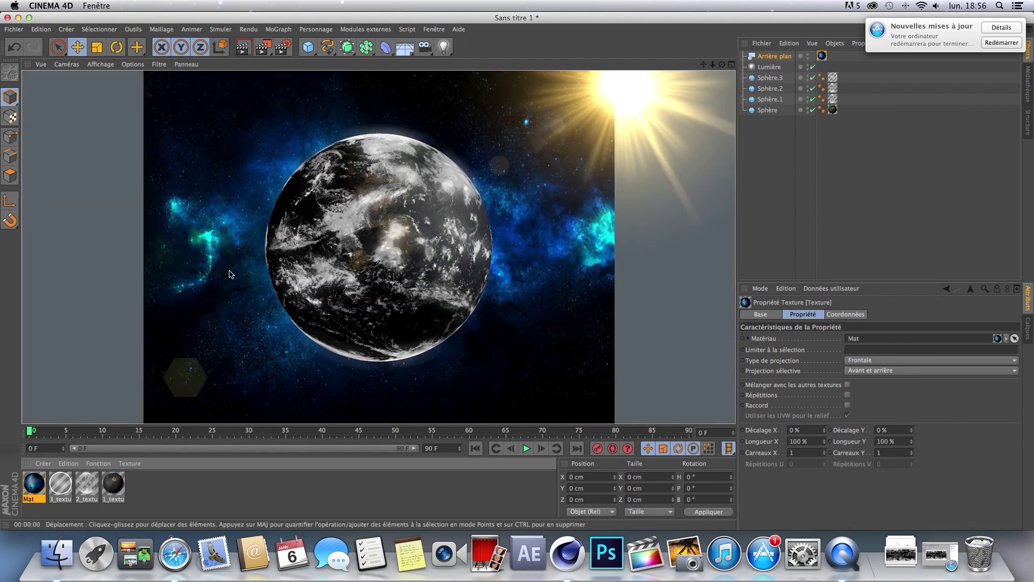
{"action": "left_click", "coordinate": [712, 64]}
{"action": "left_click_drag", "start_coordinate": [713, 64], "coordinate": [675, 68]}
{"action": "key", "text": "super+r"}
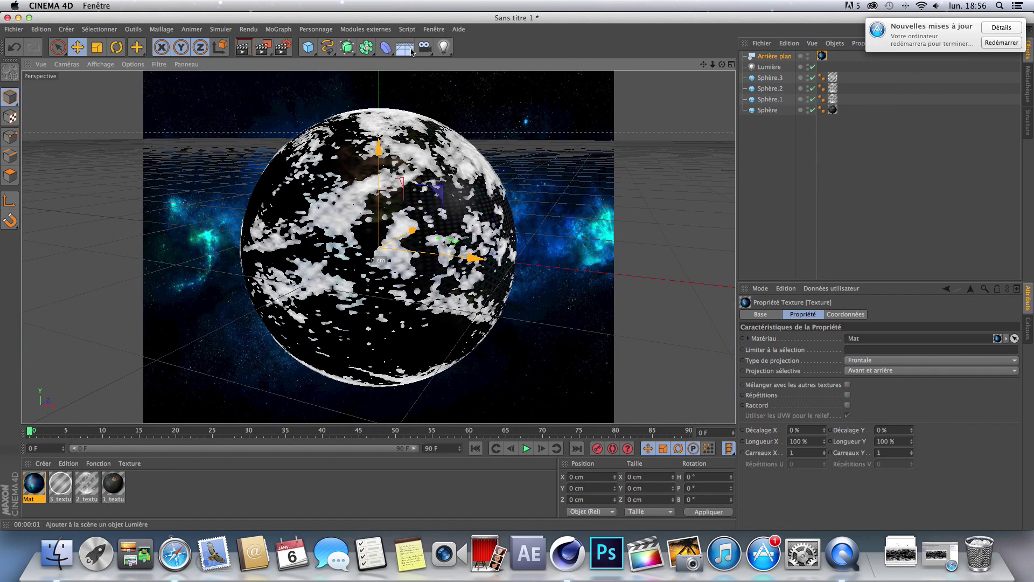
{"action": "key", "text": "super+r"}
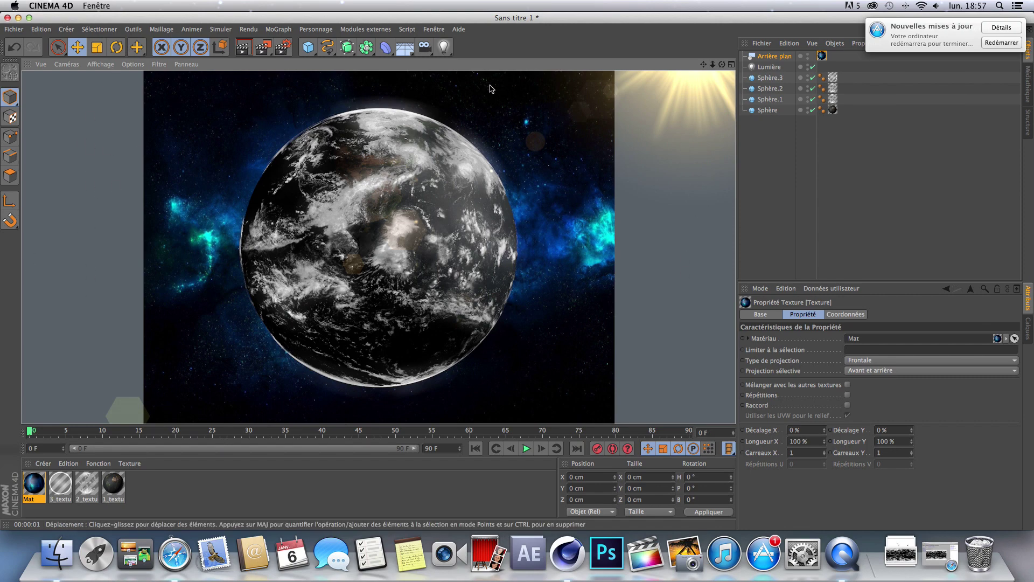
- Set the render output size to the 1920 x 1200 screen preset
{"action": "left_click", "coordinate": [283, 48]}
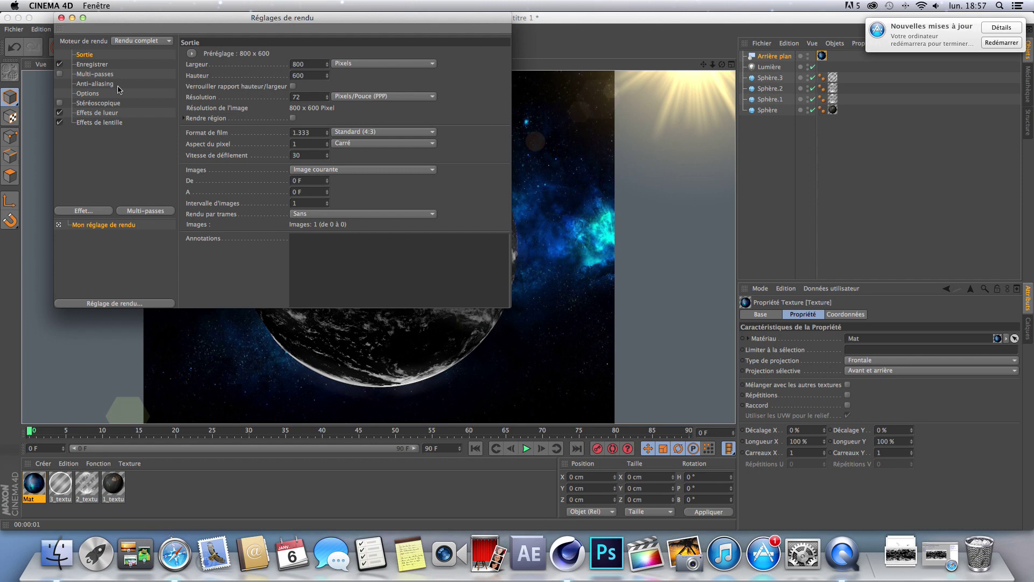
{"action": "left_click", "coordinate": [193, 55]}
{"action": "mouse_move", "coordinate": [217, 65]}
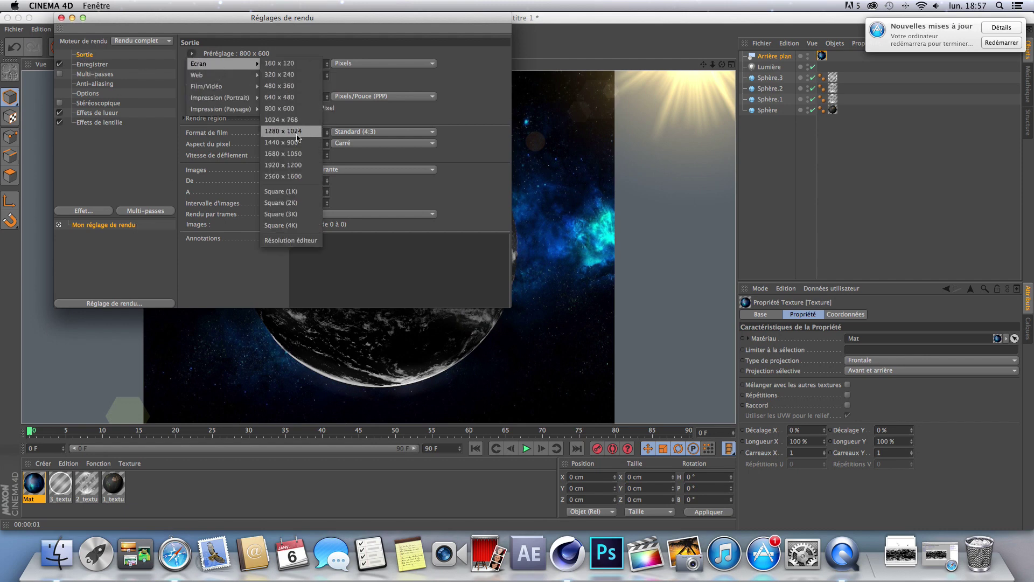
{"action": "left_click", "coordinate": [293, 164]}
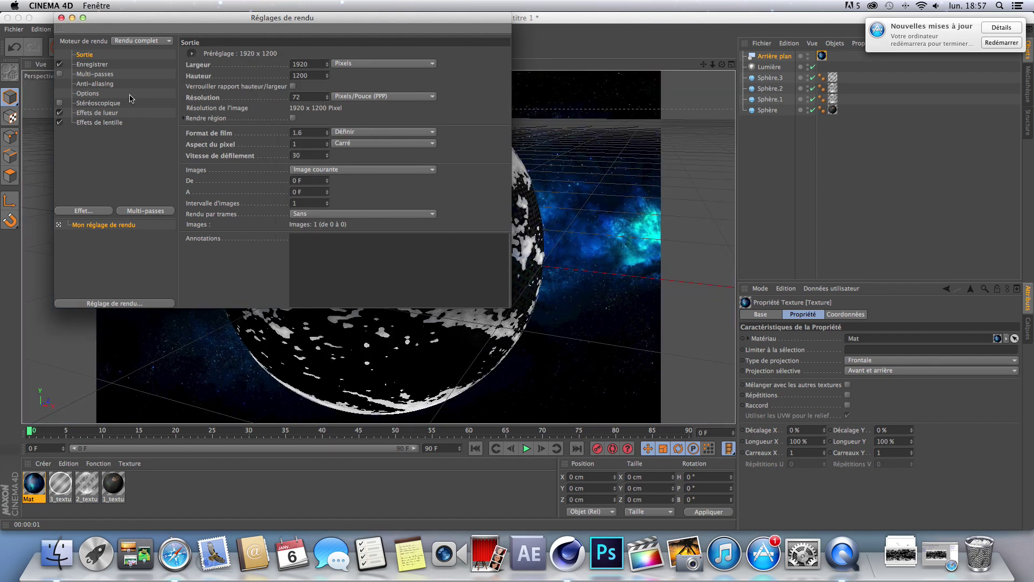
- Set the render to save under the file name tuto in PNG format
{"action": "left_click", "coordinate": [91, 64]}
{"action": "left_click", "coordinate": [498, 74]}
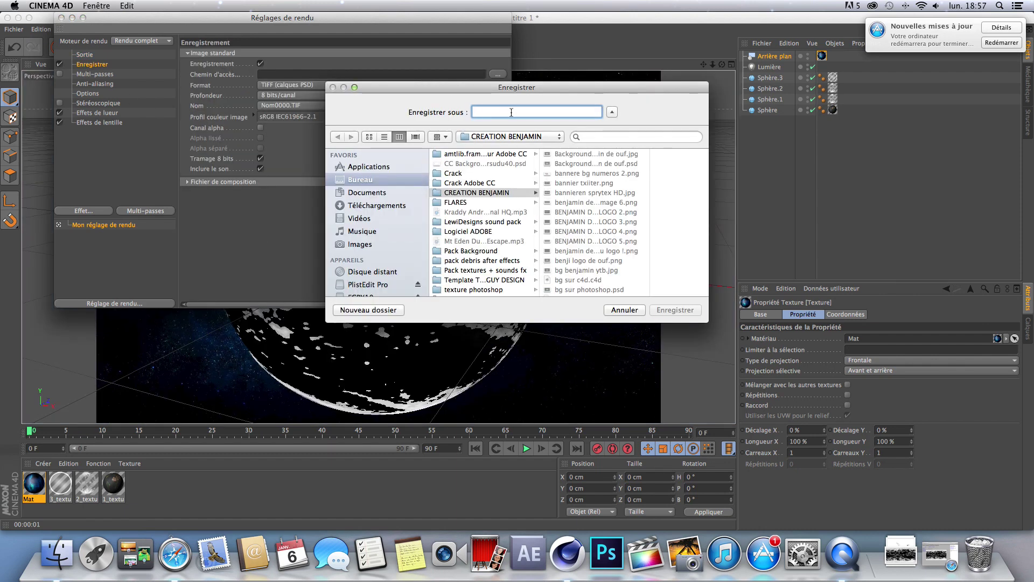
{"action": "type", "text": "tuto"}
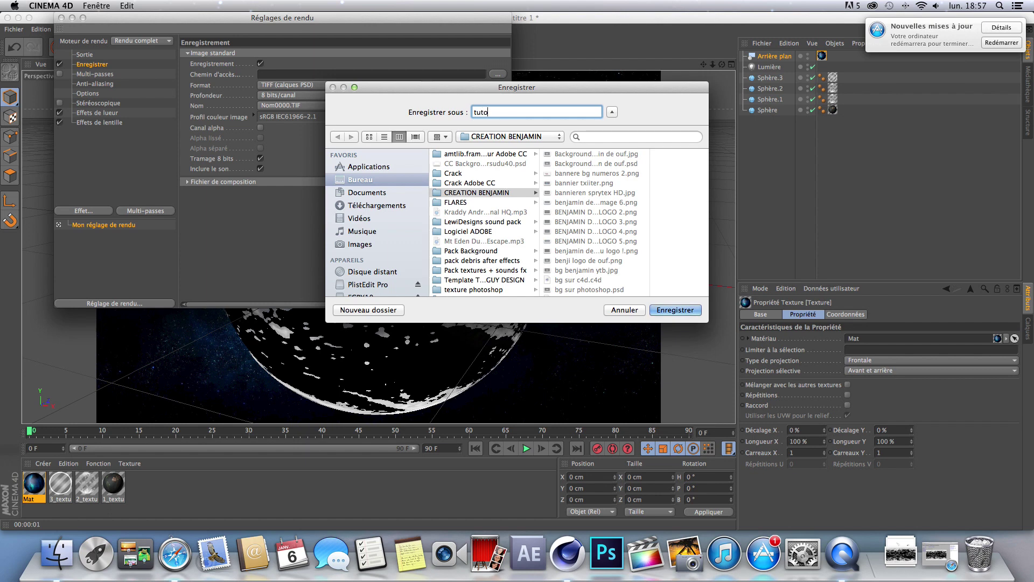
{"action": "left_click", "coordinate": [664, 311]}
{"action": "left_click", "coordinate": [294, 85]}
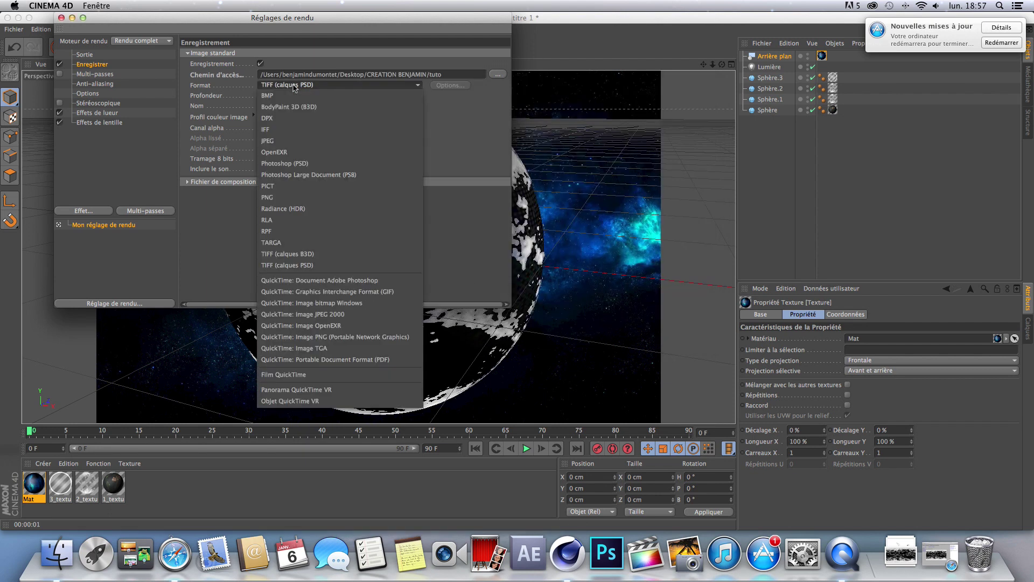
{"action": "left_click", "coordinate": [280, 198]}
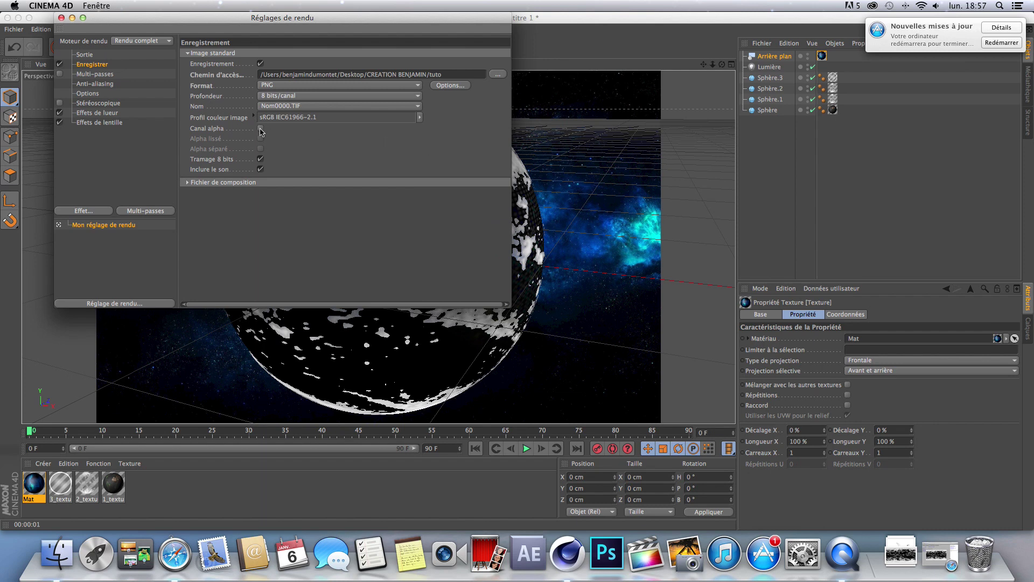
- Set the render anti-aliasing to Au mieux with Niveau min 1x1 and Niveau max 2x2, and close the render settings
{"action": "left_click", "coordinate": [93, 83]}
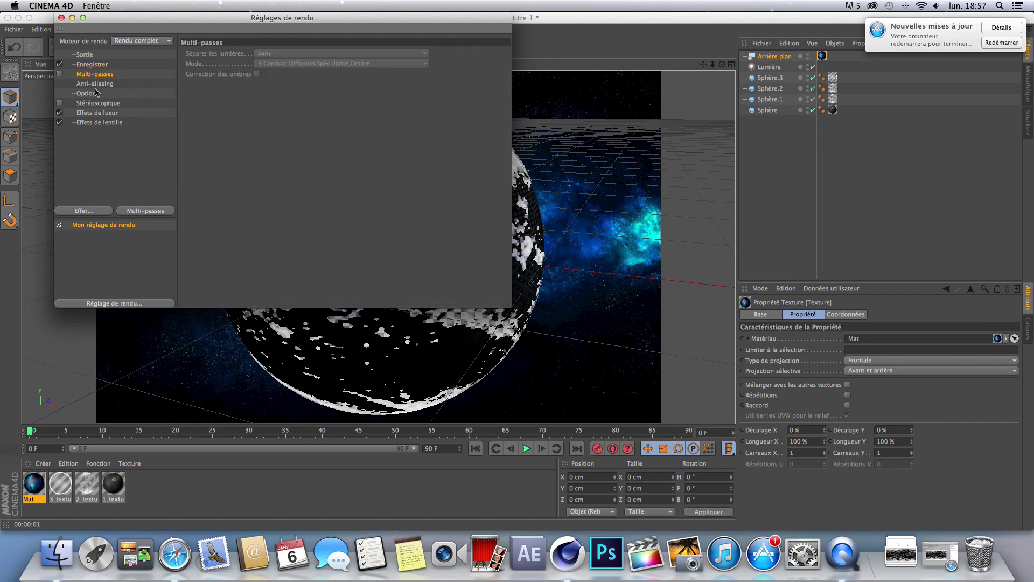
{"action": "left_click", "coordinate": [284, 54]}
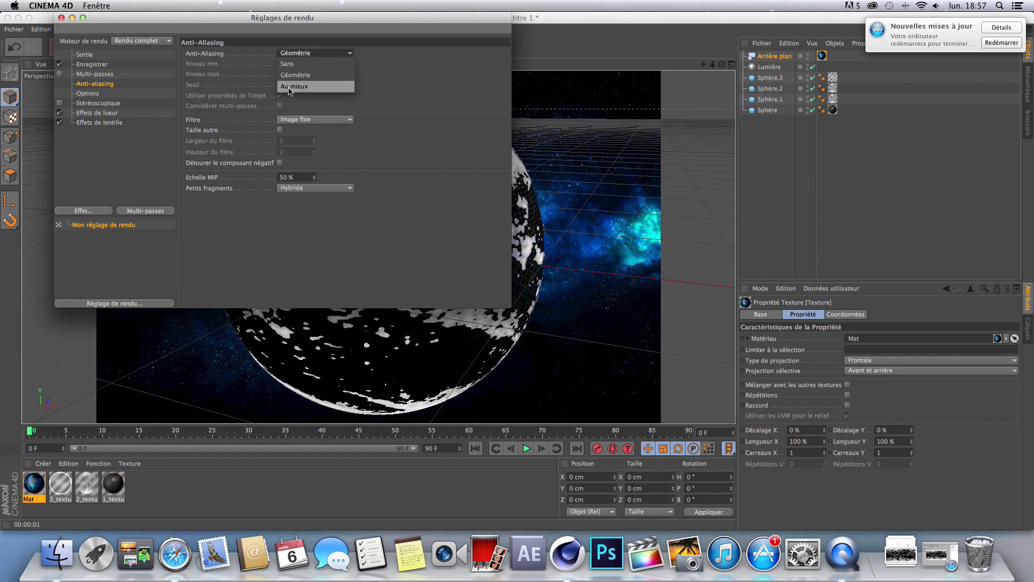
{"action": "left_click", "coordinate": [291, 85]}
{"action": "left_click", "coordinate": [291, 75]}
{"action": "left_click", "coordinate": [290, 89]}
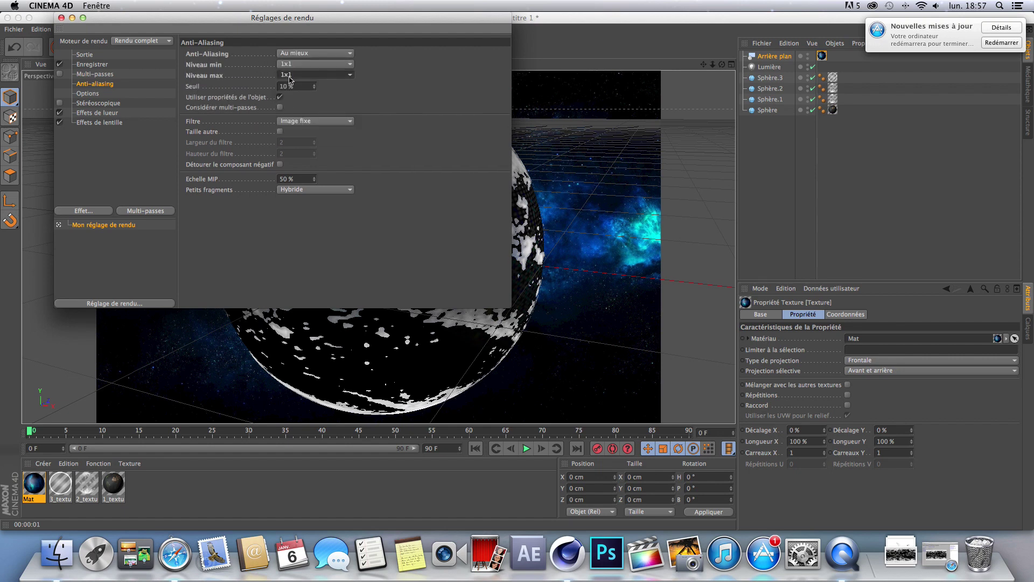
{"action": "left_click", "coordinate": [289, 75]}
{"action": "left_click", "coordinate": [291, 99]}
{"action": "left_click", "coordinate": [73, 93]}
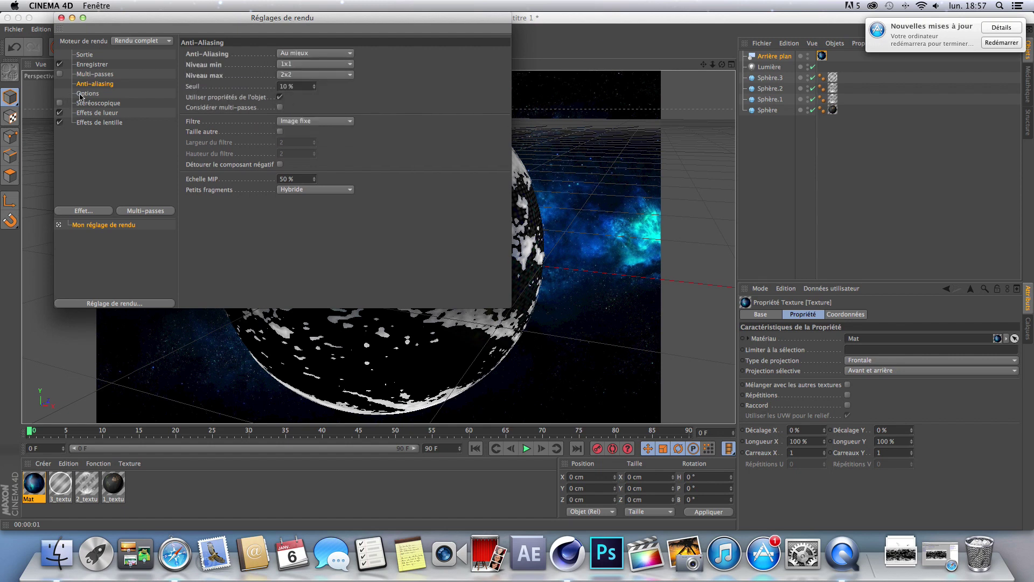
{"action": "left_click", "coordinate": [61, 18]}
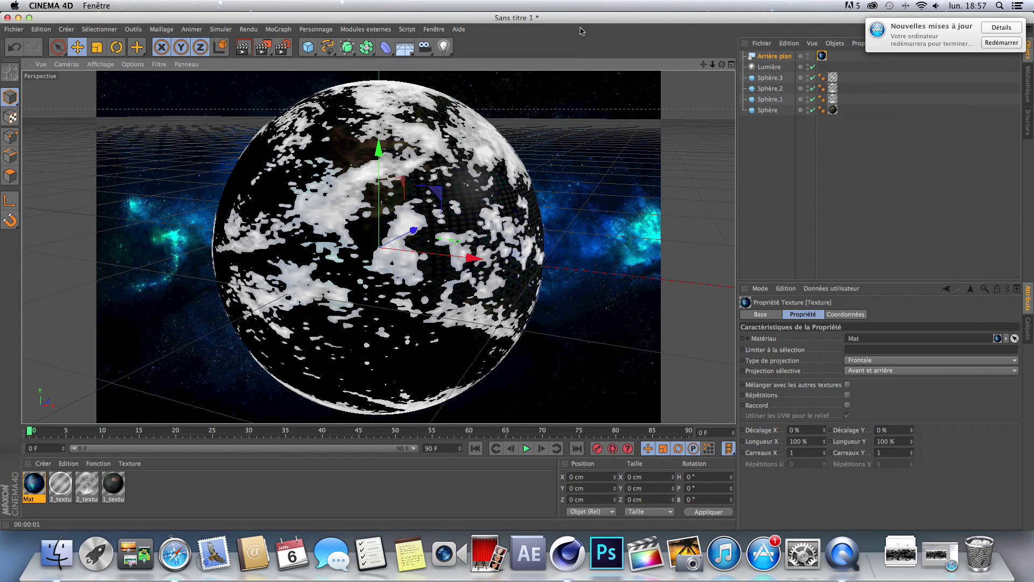
{"action": "left_click_drag", "start_coordinate": [580, 22], "coordinate": [602, 18]}
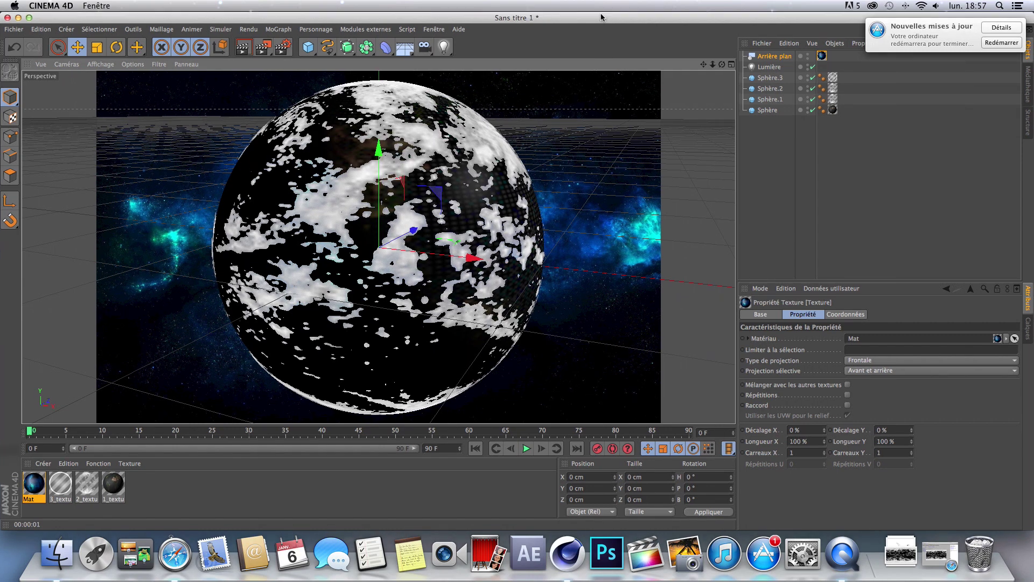